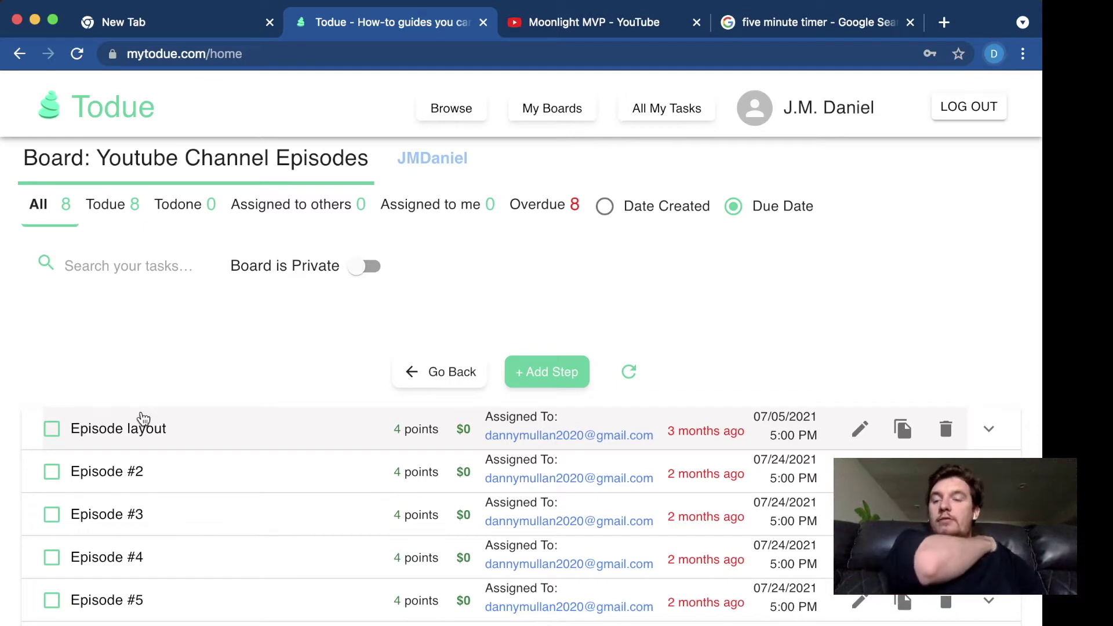
- Expand the Episode layout task and read its Video Agenda: 5-minute intro, 4 projects, 1 game, article
{"action": "left_click", "coordinate": [138, 428]}
{"action": "scroll", "coordinate": [137, 430], "scroll_direction": "down", "scroll_amount": 2}
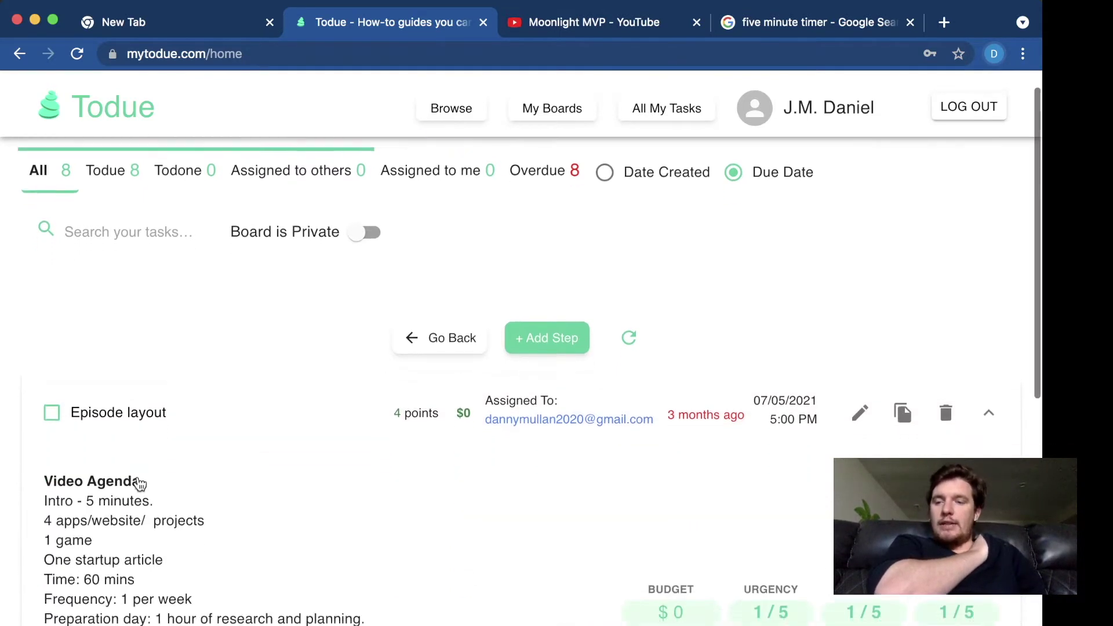
{"action": "scroll", "coordinate": [138, 477], "scroll_direction": "down", "scroll_amount": 1}
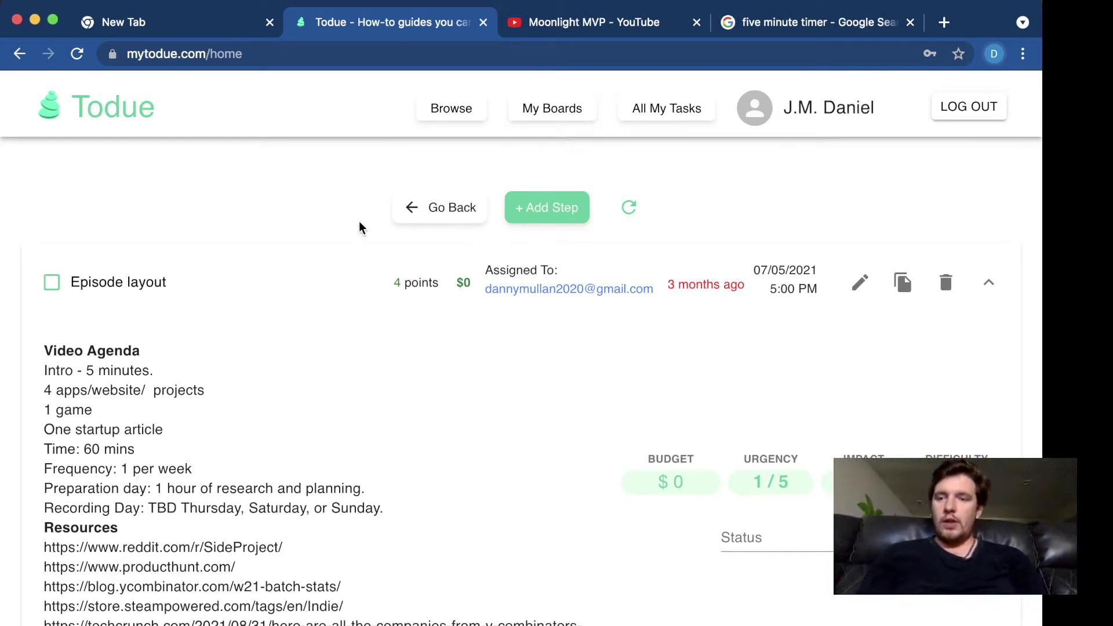
{"action": "scroll", "coordinate": [507, 272], "scroll_direction": "down", "scroll_amount": 1}
{"action": "left_click_drag", "start_coordinate": [154, 344], "coordinate": [45, 348]}
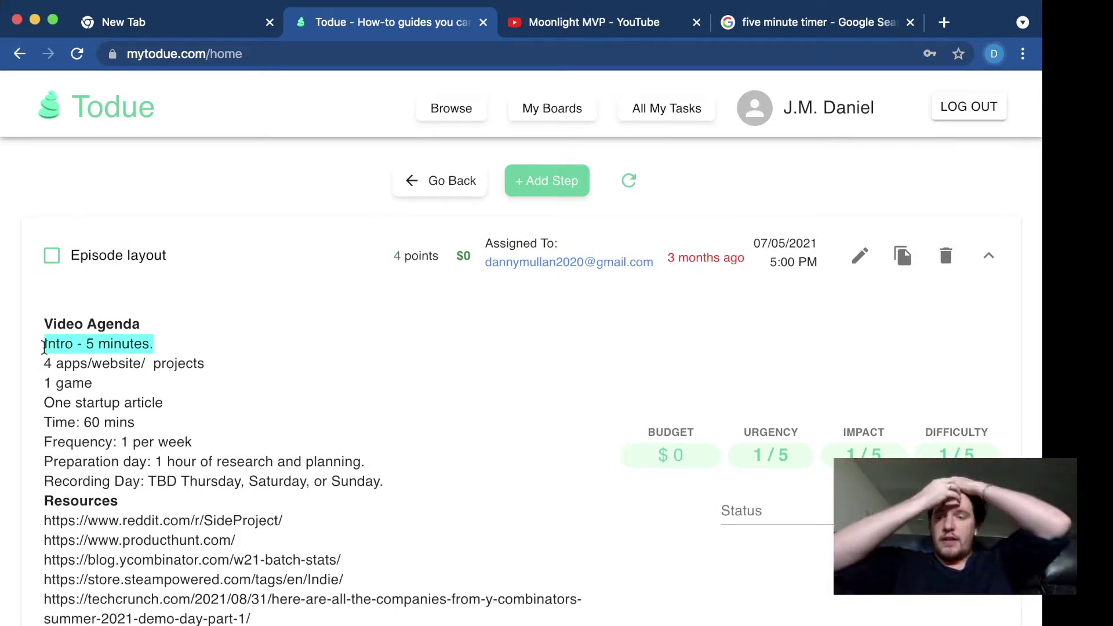
{"action": "left_click", "coordinate": [183, 333]}
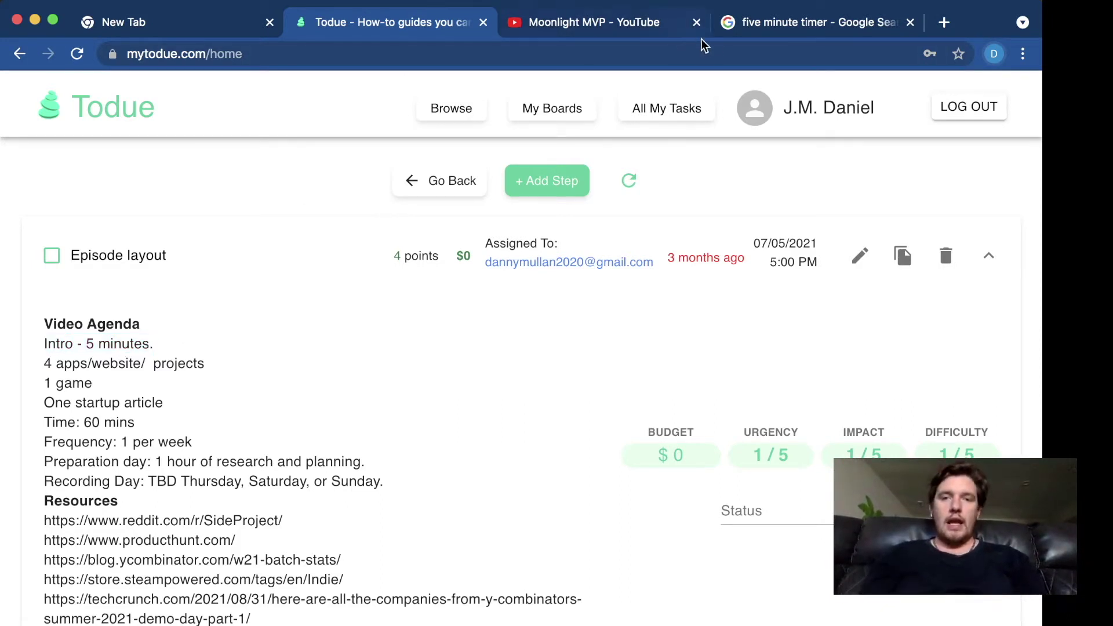
- Check the five minute timer tab, now counting down at 4m 04s
{"action": "left_click", "coordinate": [740, 27]}
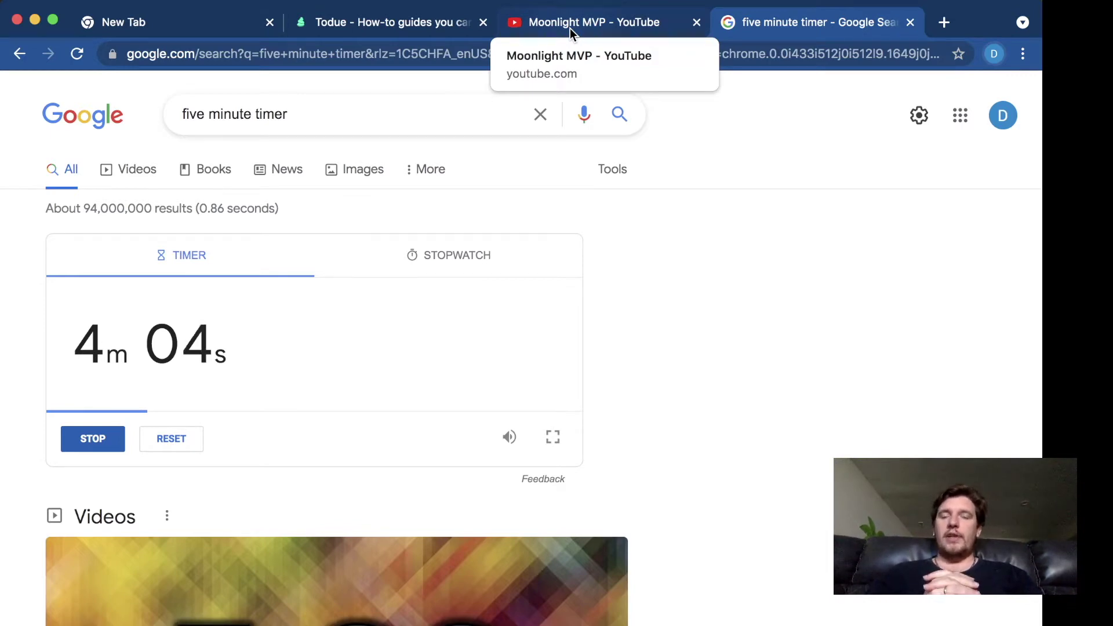
- Return to the Todue tab showing the expanded Episode layout task and its Resources links
{"action": "left_click", "coordinate": [416, 30]}
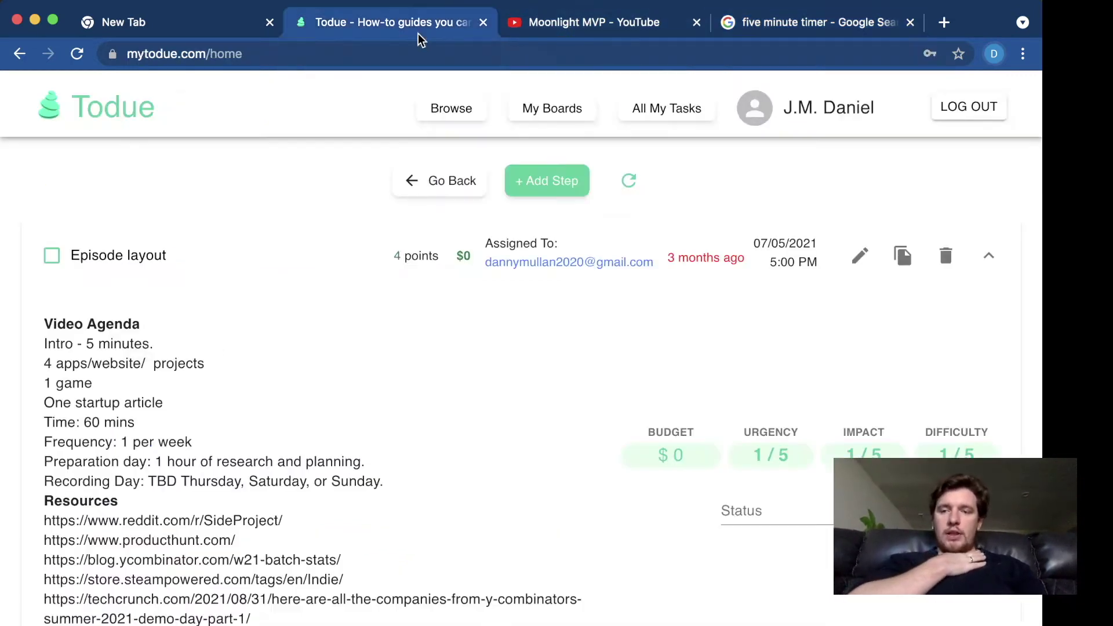
{"action": "scroll", "coordinate": [235, 514], "scroll_direction": "down", "scroll_amount": 1}
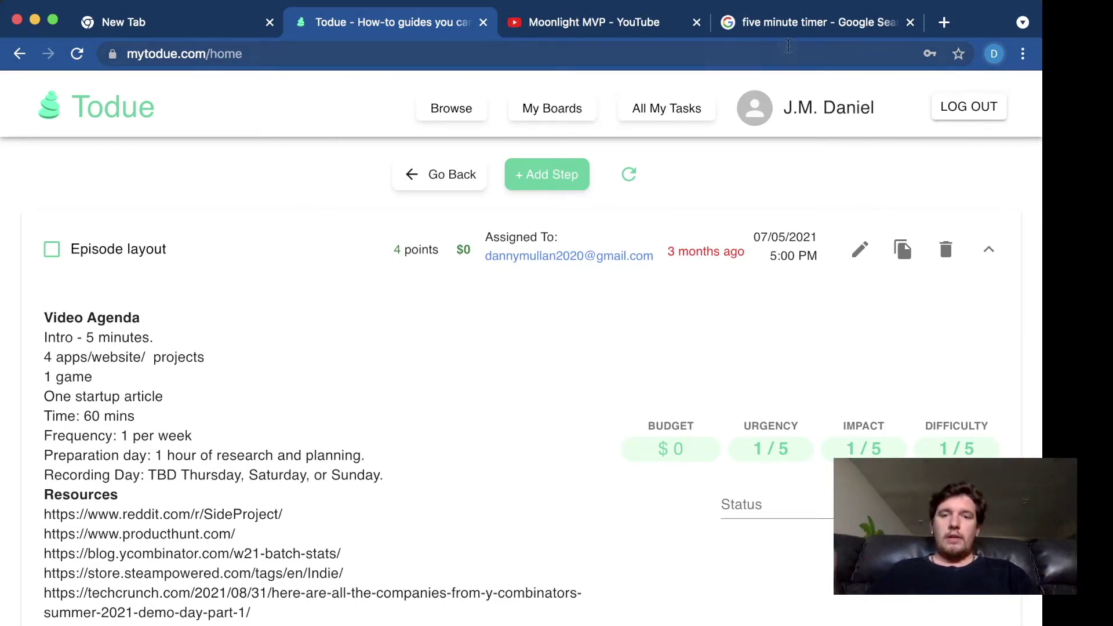
- Read through the Episode layout agenda and resource links until the timer reaches 0s
{"action": "left_click", "coordinate": [791, 22]}
{"action": "left_click", "coordinate": [419, 29]}
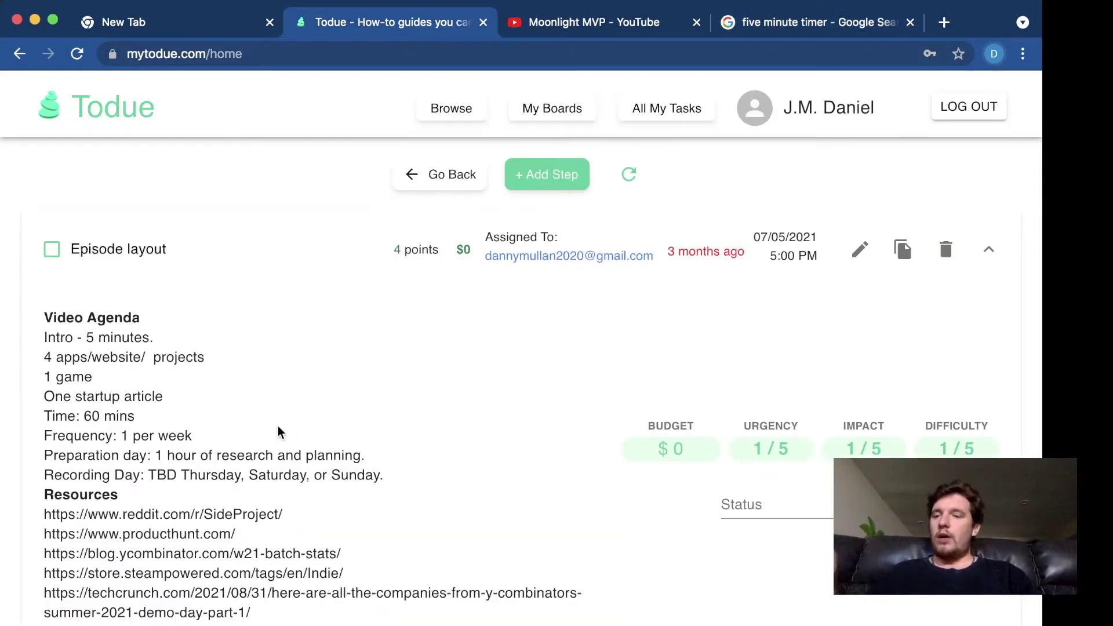
{"action": "scroll", "coordinate": [234, 462], "scroll_direction": "down", "scroll_amount": 2}
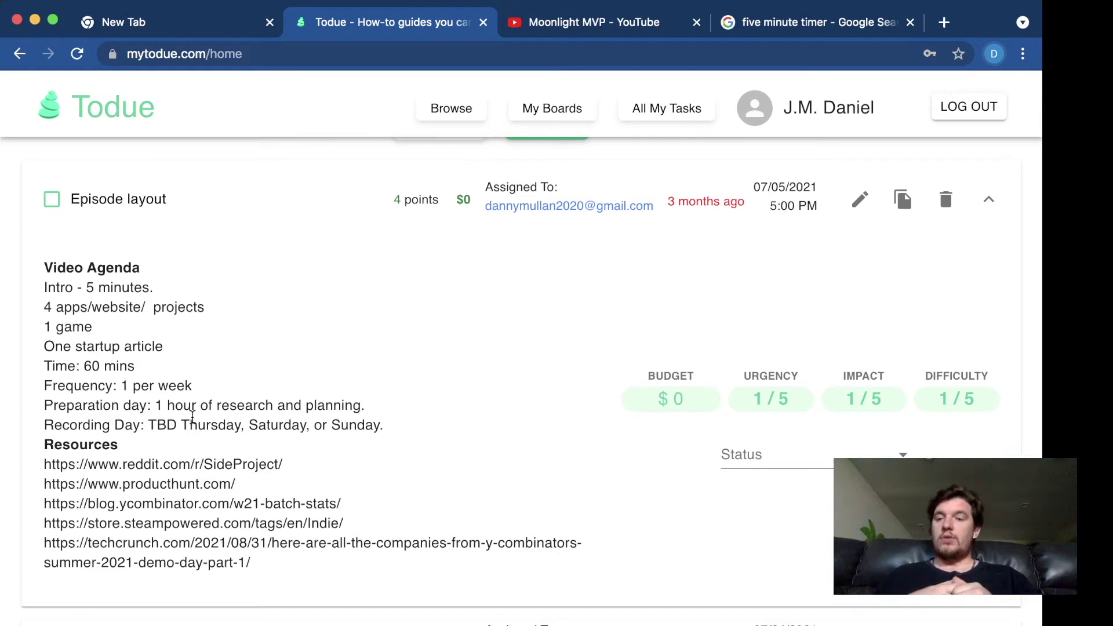
{"action": "scroll", "coordinate": [174, 423], "scroll_direction": "down", "scroll_amount": 1}
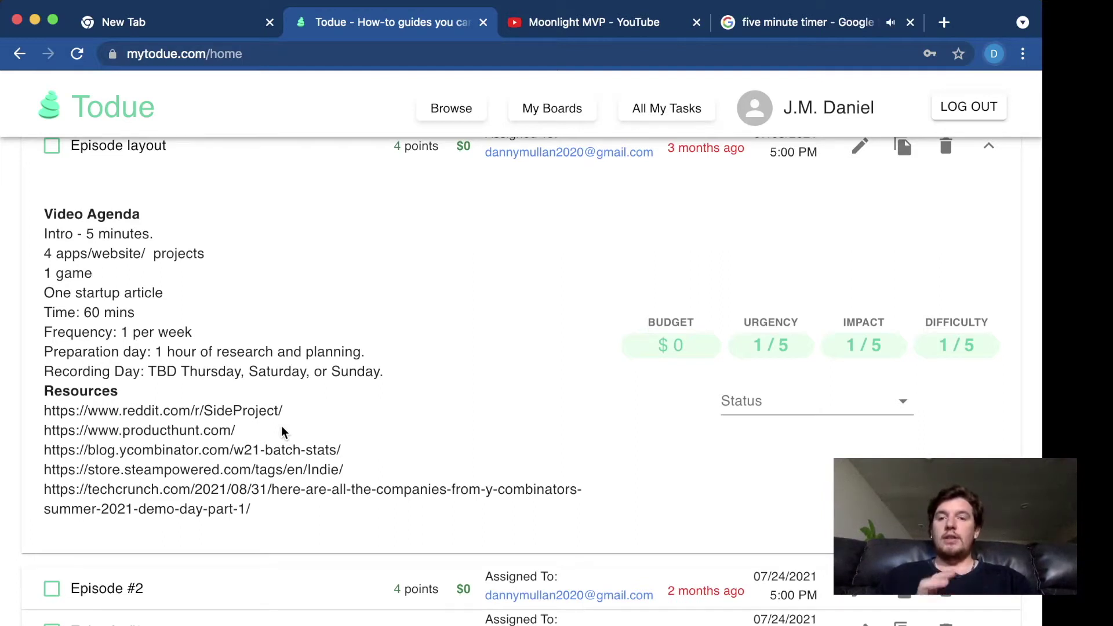
{"action": "left_click", "coordinate": [779, 24]}
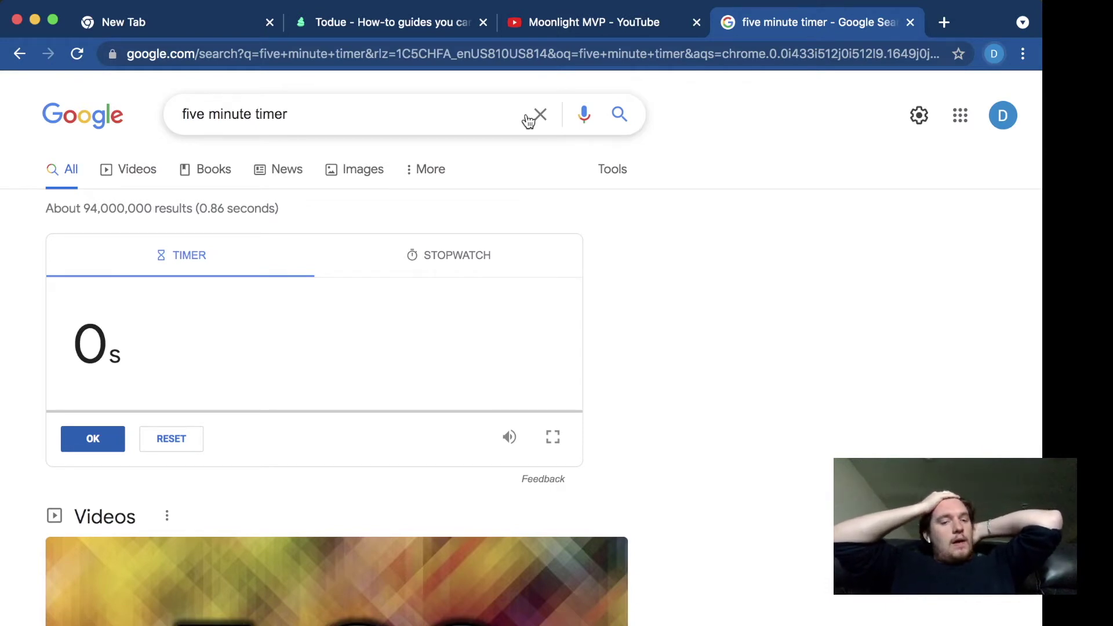
- Set and start a new 1m 00s Google timer by entering 100, then go back to Todue
{"action": "left_click", "coordinate": [413, 26]}
{"action": "scroll", "coordinate": [348, 174], "scroll_direction": "down", "scroll_amount": 1}
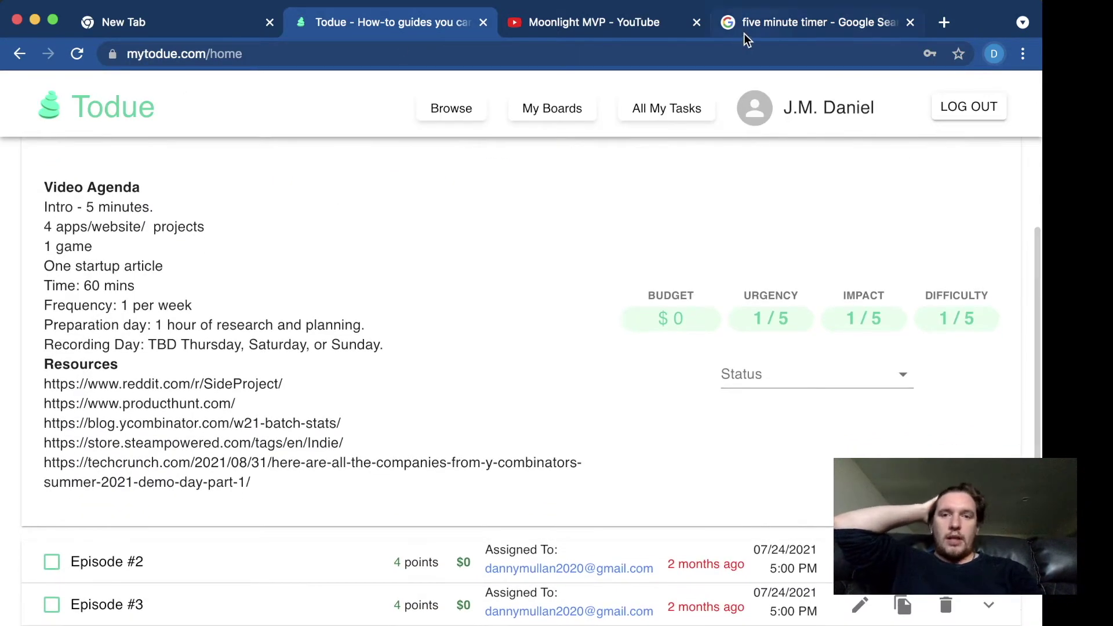
{"action": "left_click", "coordinate": [765, 23]}
{"action": "left_click", "coordinate": [102, 342]}
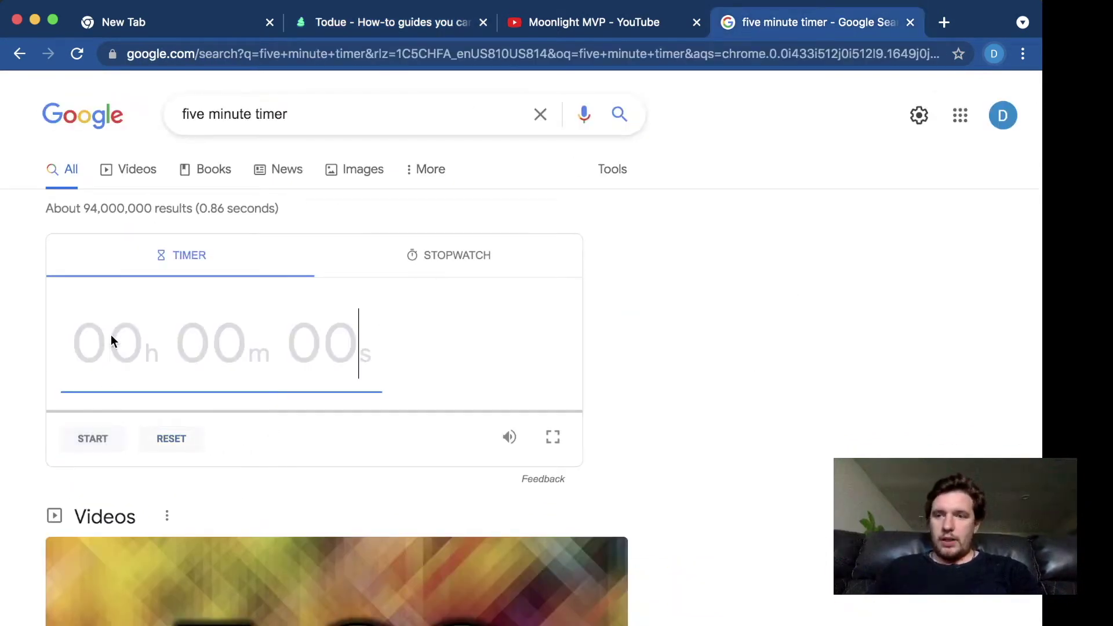
{"action": "type", "text": "1"}
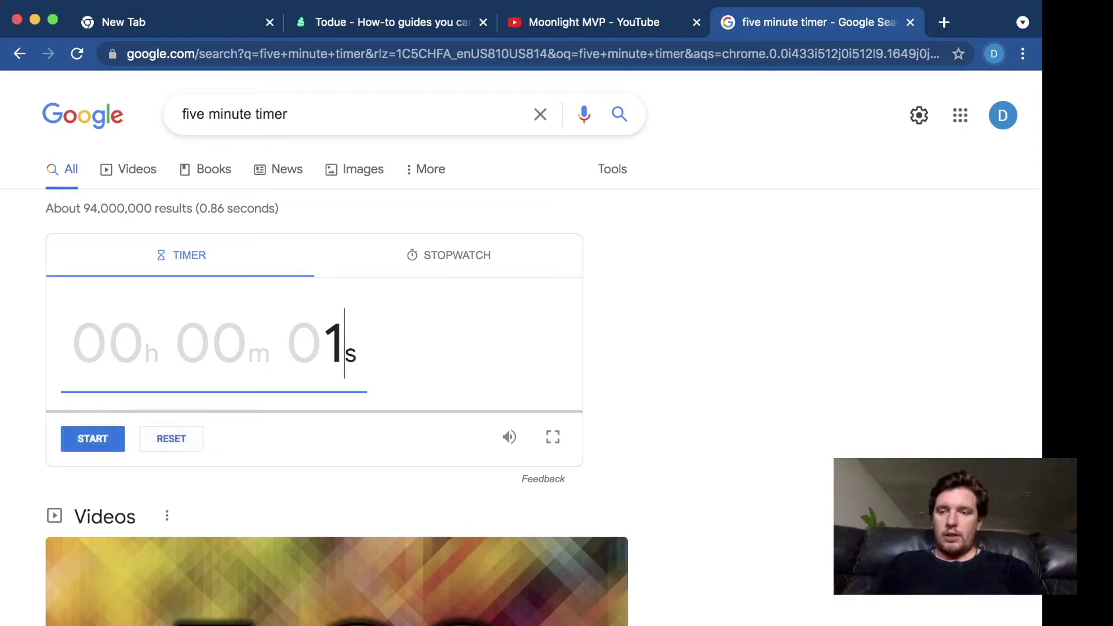
{"action": "type", "text": "0"}
{"action": "key", "text": "BackSpace"}
{"action": "type", "text": "00"}
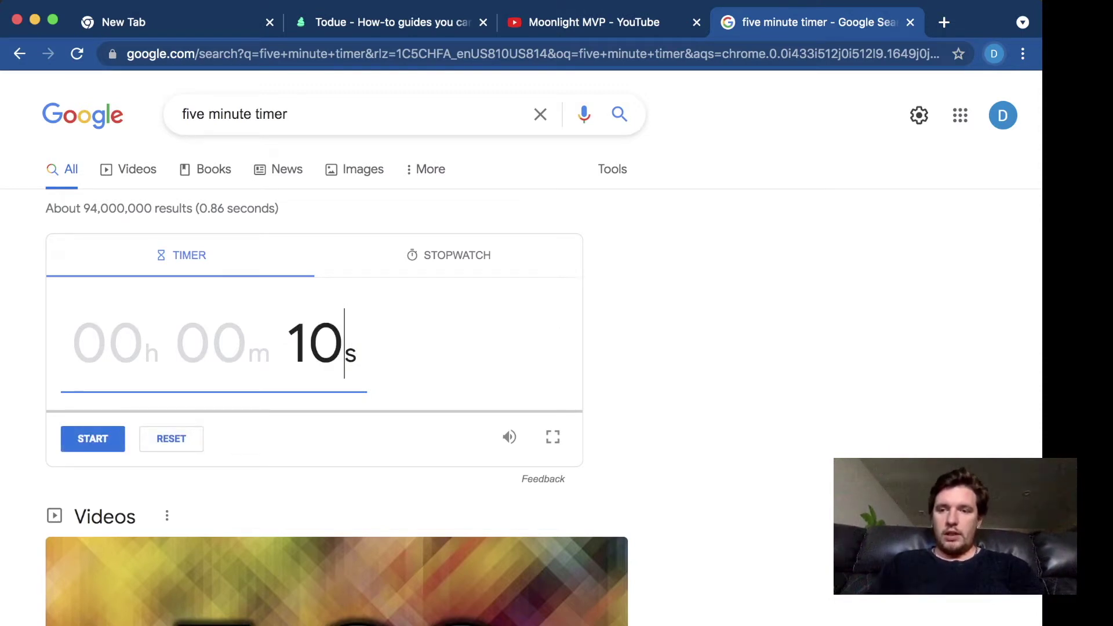
{"action": "left_click", "coordinate": [78, 447]}
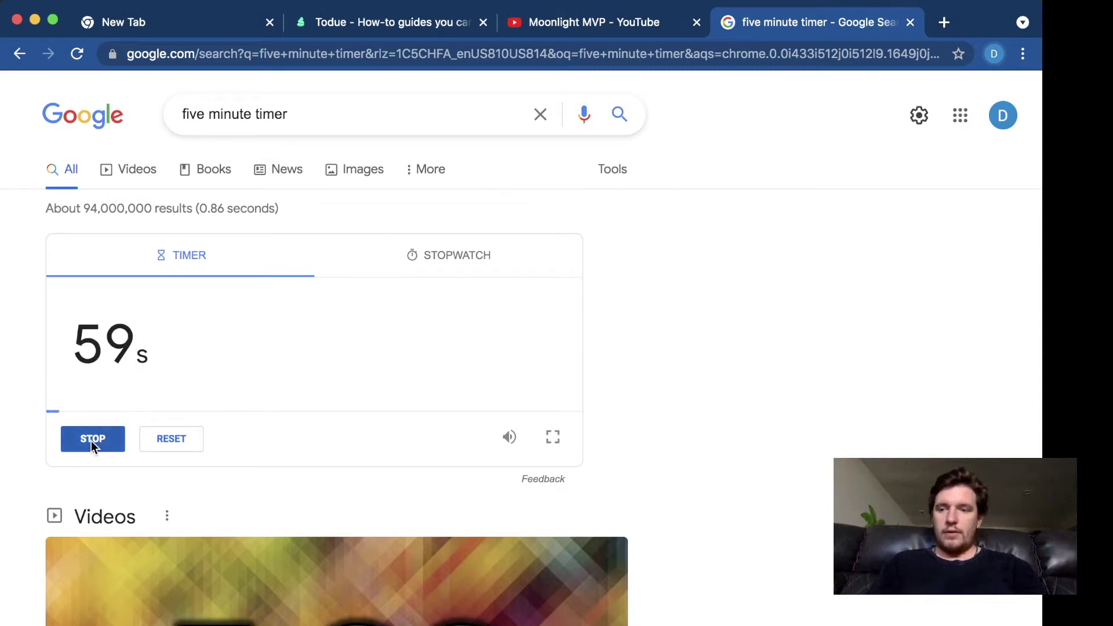
{"action": "left_click", "coordinate": [560, 26]}
{"action": "left_click", "coordinate": [426, 26]}
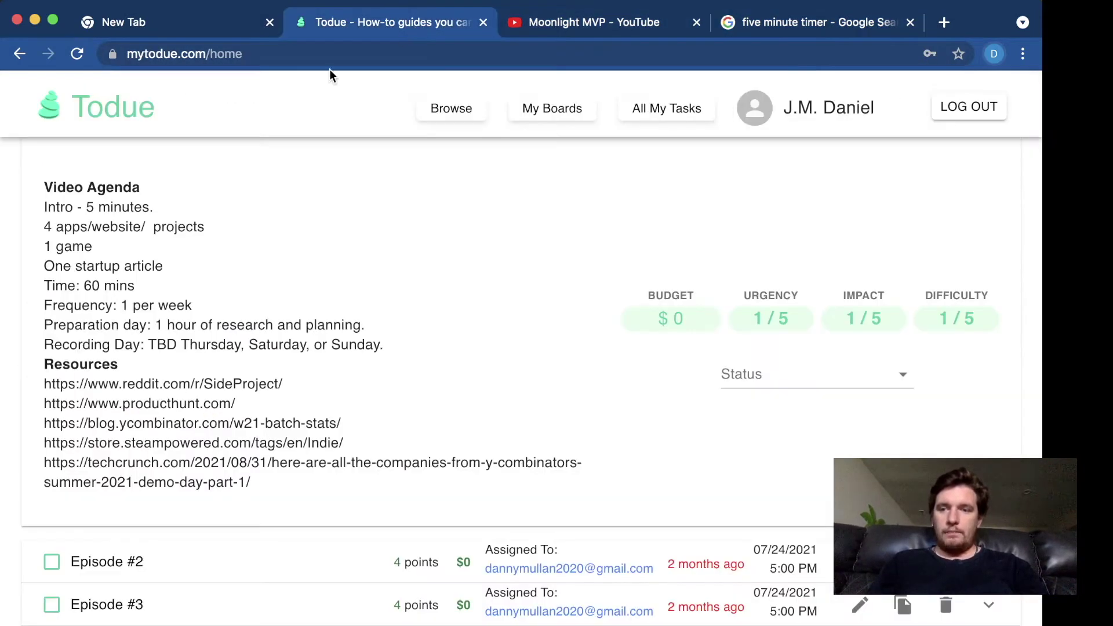
- Expand the Milestones task to show its subscriber-count goals
{"action": "scroll", "coordinate": [218, 280], "scroll_direction": "down", "scroll_amount": 1}
{"action": "scroll", "coordinate": [218, 280], "scroll_direction": "up", "scroll_amount": 1}
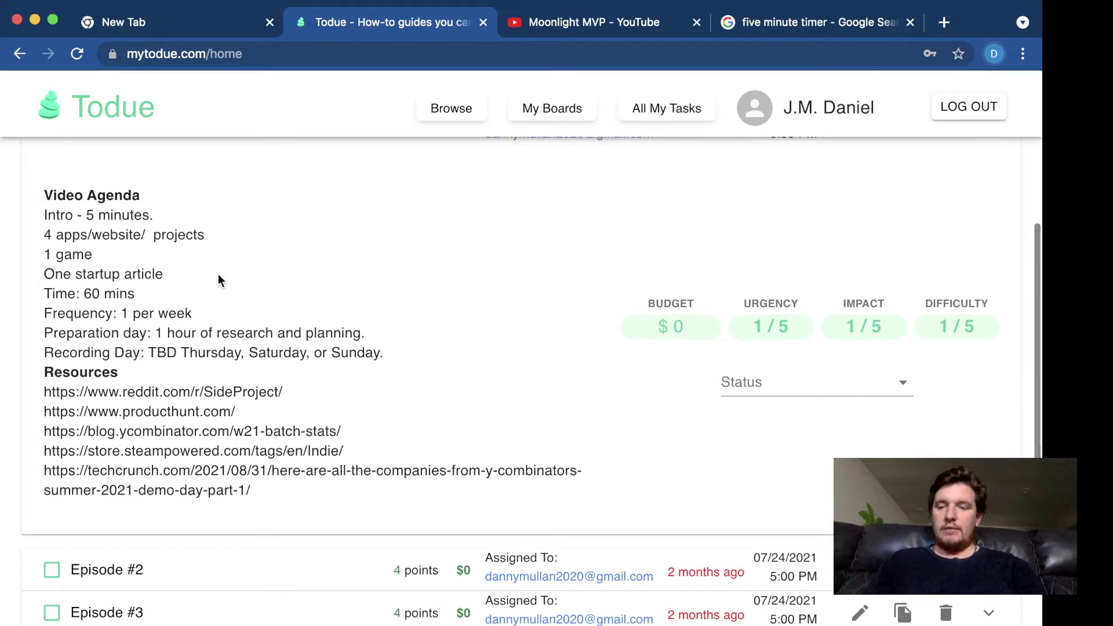
{"action": "scroll", "coordinate": [218, 280], "scroll_direction": "down", "scroll_amount": 5}
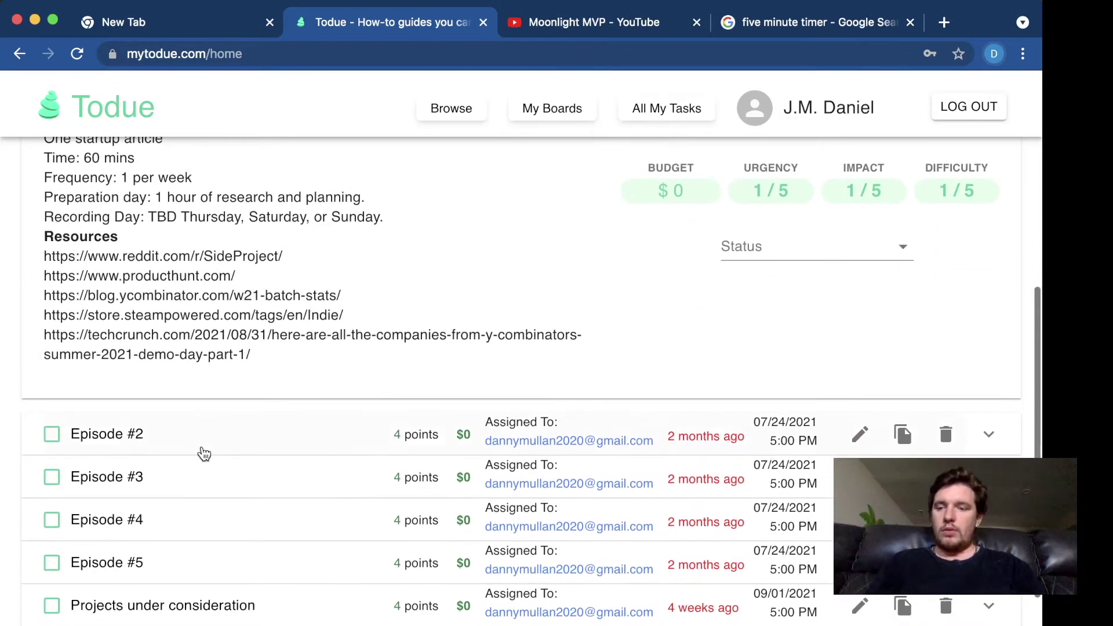
{"action": "left_click", "coordinate": [139, 549]}
{"action": "scroll", "coordinate": [137, 539], "scroll_direction": "down", "scroll_amount": 5}
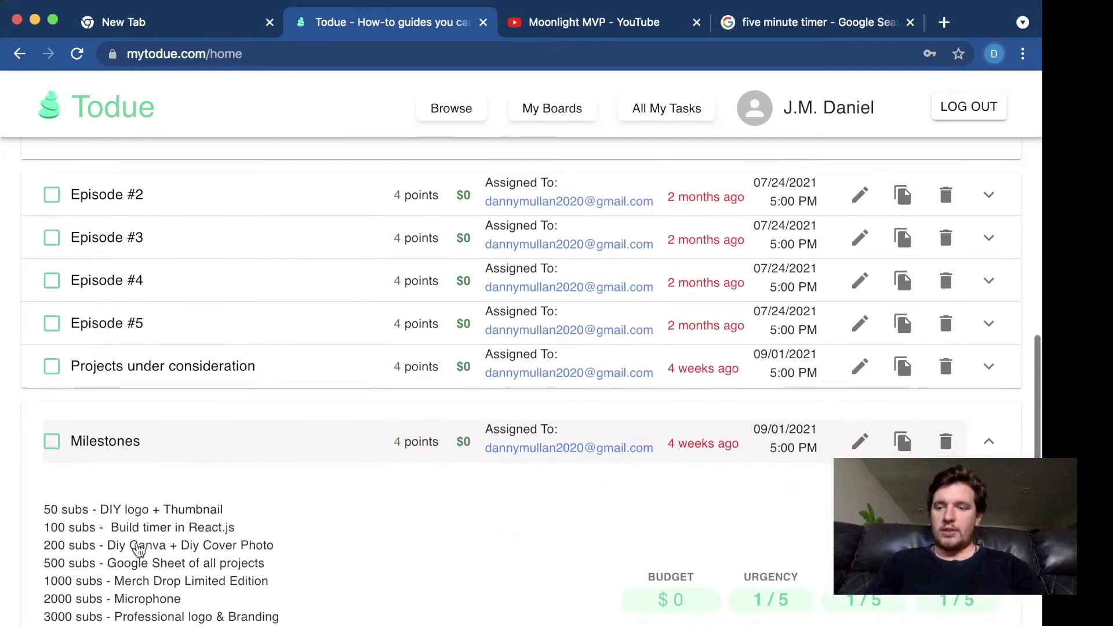
- Highlight '50 subs' and 'DIY logo + Thumbnail' on the first milestone, then review the list up to 200,000 subs
{"action": "left_click_drag", "start_coordinate": [44, 393], "coordinate": [87, 398]}
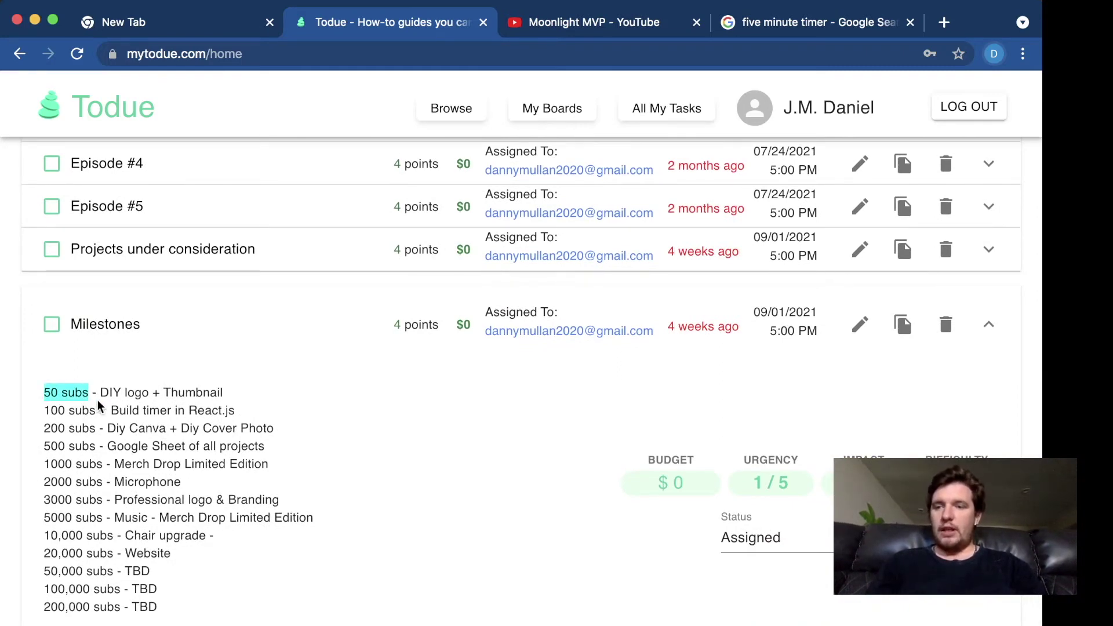
{"action": "left_click", "coordinate": [98, 398]}
{"action": "left_click_drag", "start_coordinate": [100, 393], "coordinate": [234, 390]}
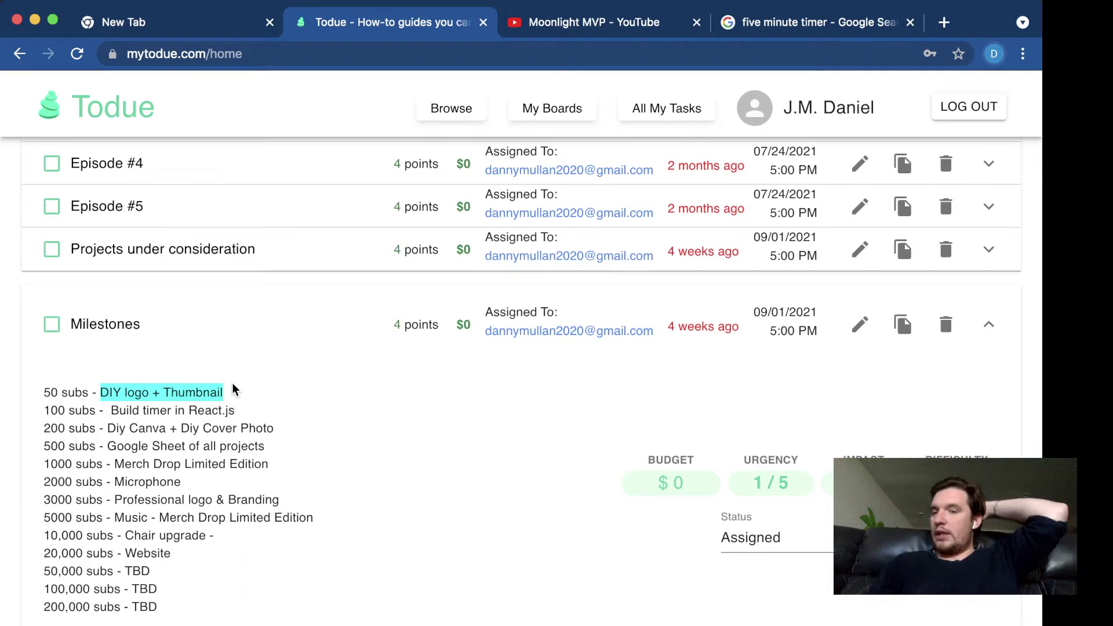
{"action": "left_click", "coordinate": [76, 407]}
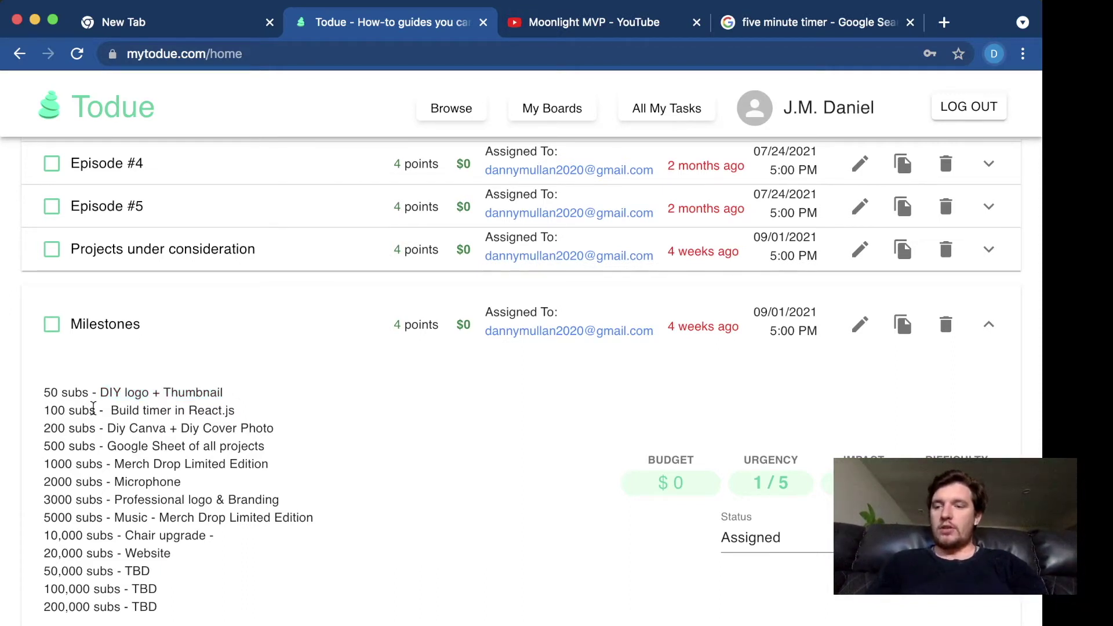
{"action": "scroll", "coordinate": [93, 408], "scroll_direction": "down", "scroll_amount": 1}
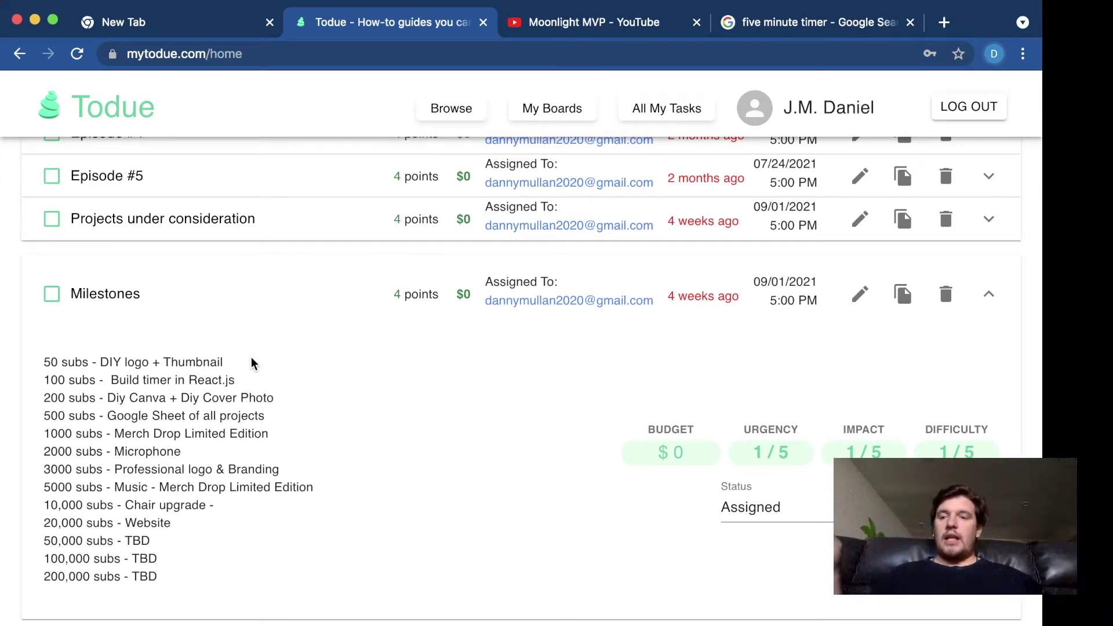
{"action": "scroll", "coordinate": [252, 362], "scroll_direction": "up", "scroll_amount": 1}
{"action": "scroll", "coordinate": [244, 386], "scroll_direction": "down", "scroll_amount": 2}
{"action": "scroll", "coordinate": [244, 400], "scroll_direction": "up", "scroll_amount": 1}
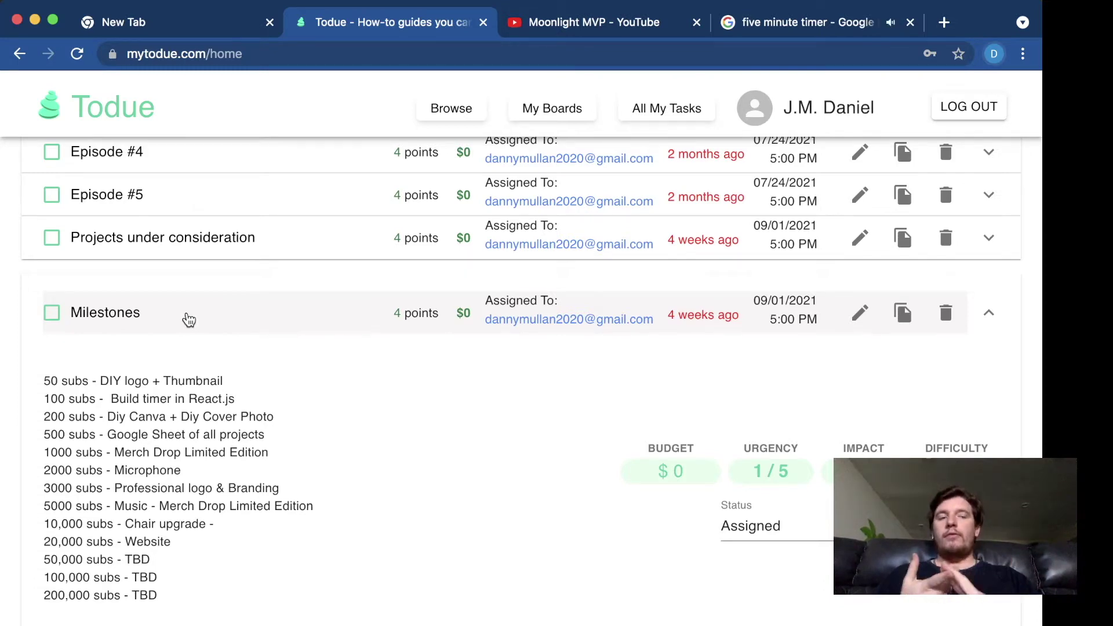
- Reset the finished Google timer to 1m 00s by entering 100 and start the countdown
{"action": "left_click", "coordinate": [775, 22]}
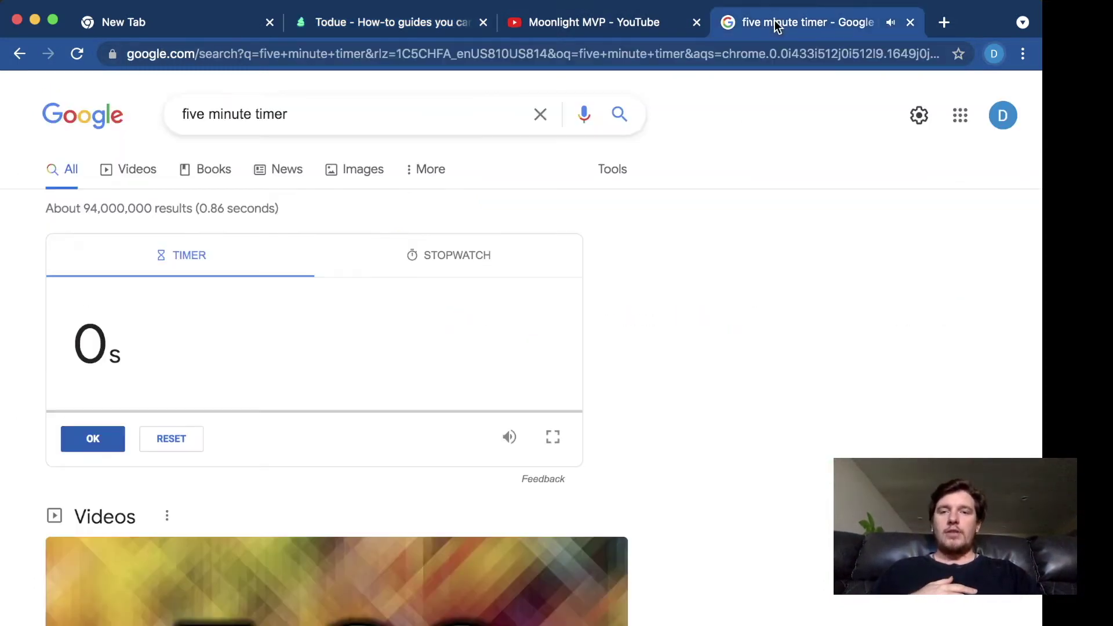
{"action": "left_click", "coordinate": [633, 23]}
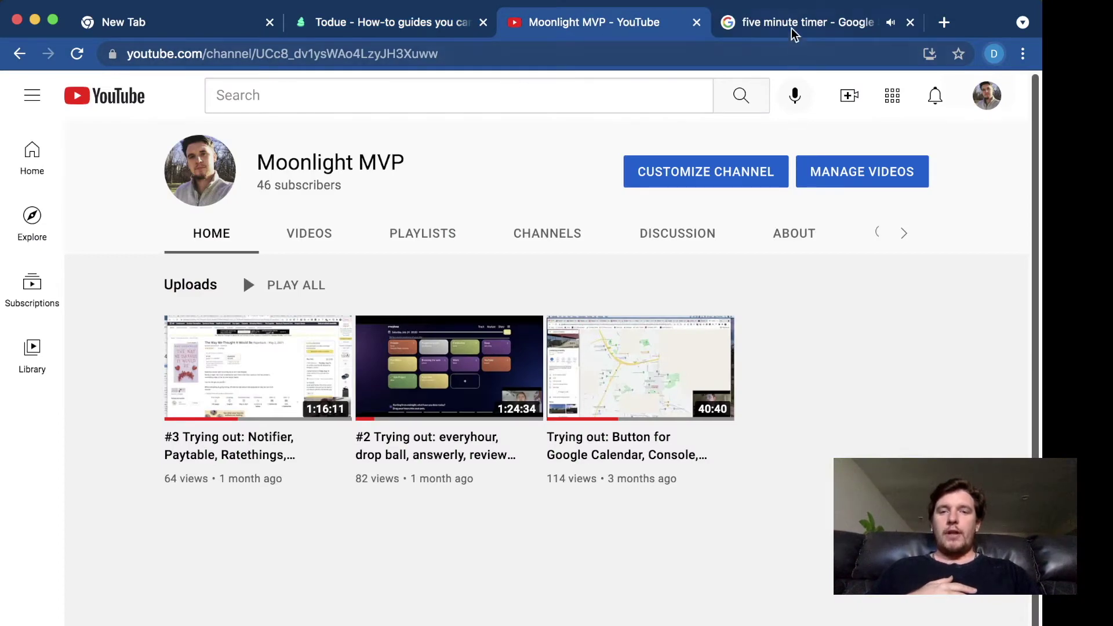
{"action": "left_click", "coordinate": [793, 23]}
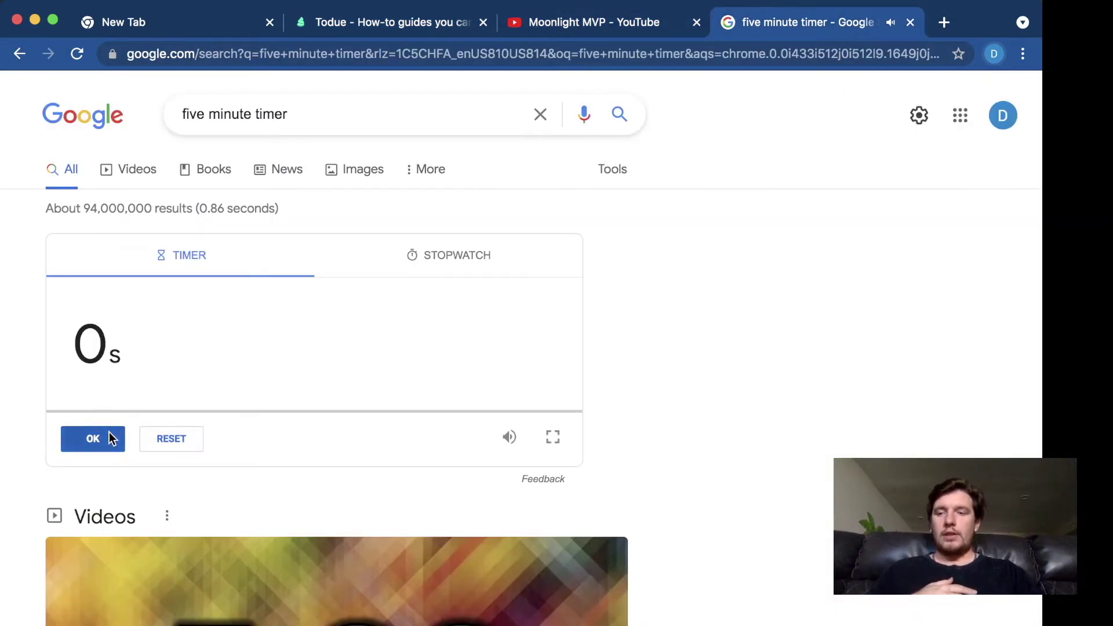
{"action": "left_click", "coordinate": [116, 346]}
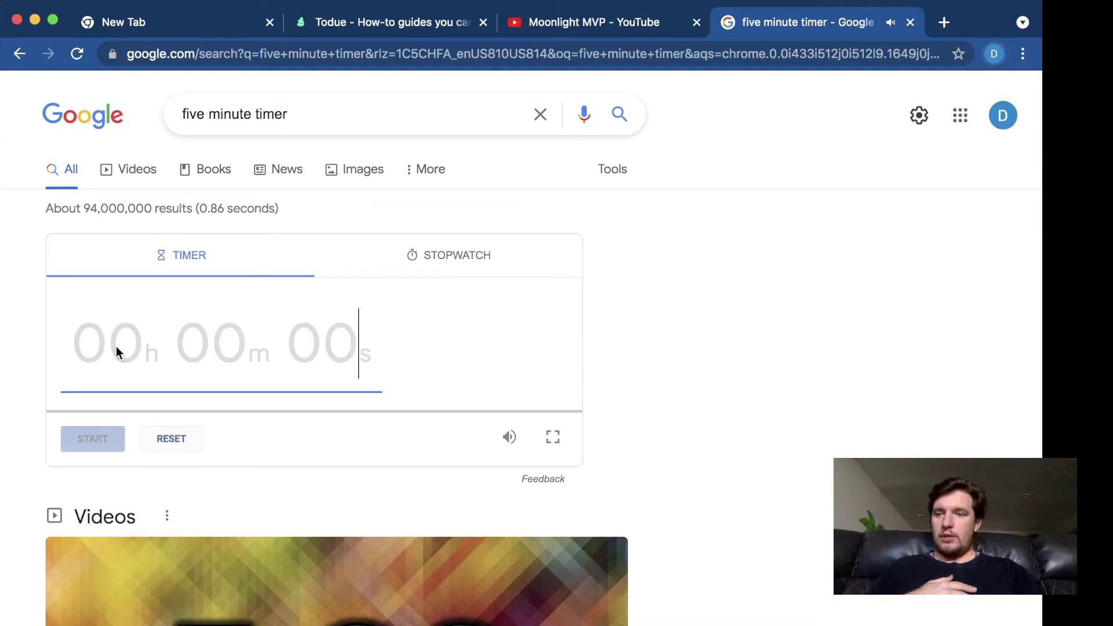
{"action": "type", "text": "100"}
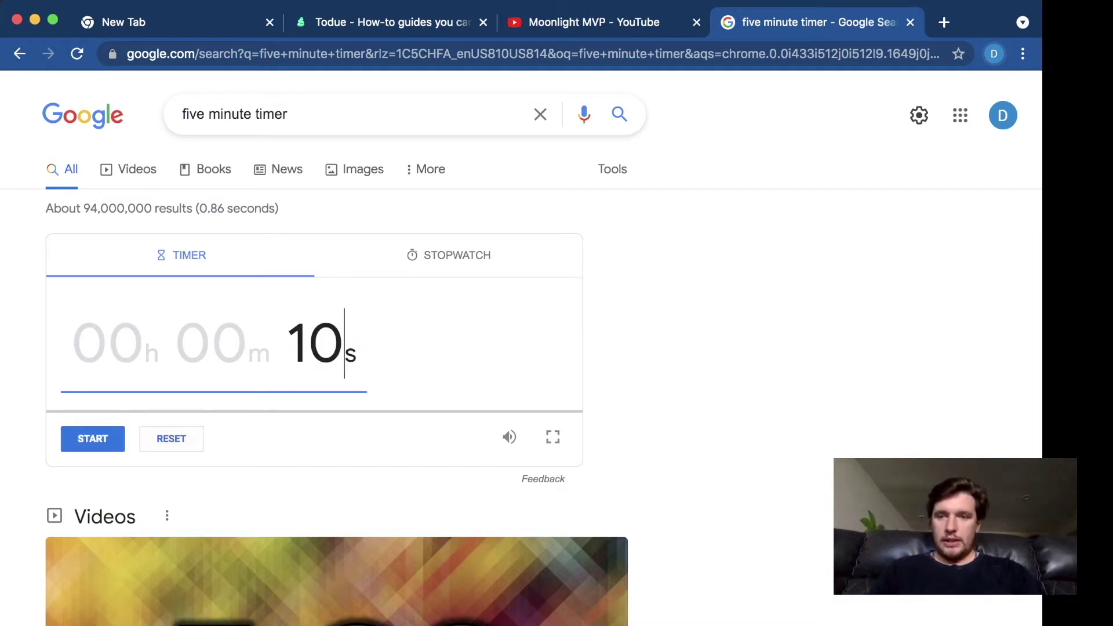
{"action": "left_click", "coordinate": [72, 441]}
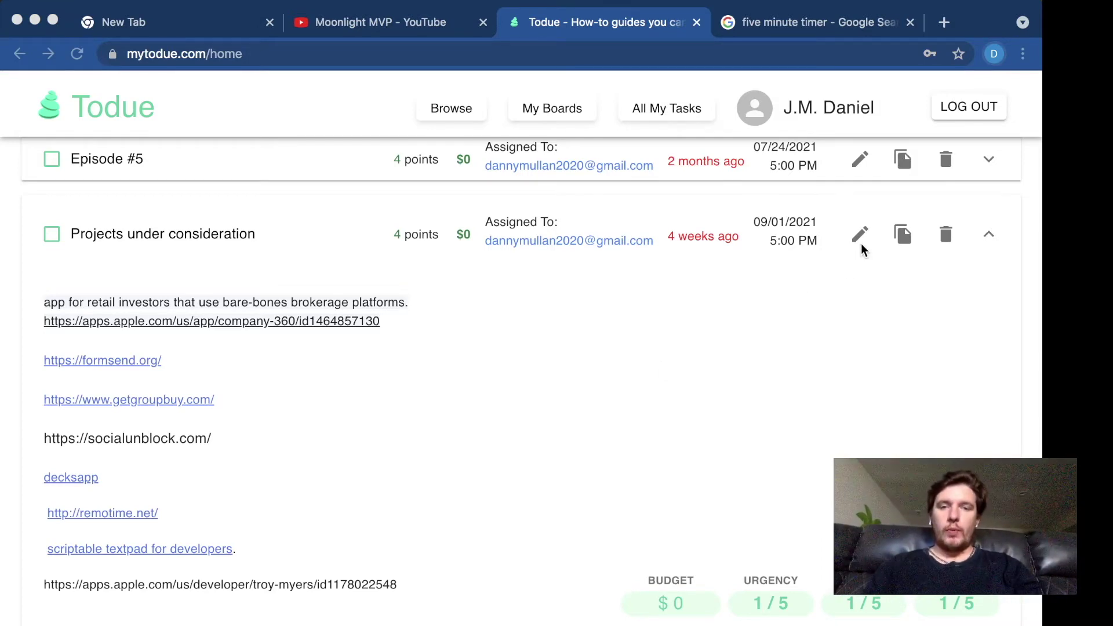
- Expand the Episode layout task to show its agenda and open its Edit Task dialog
{"action": "scroll", "coordinate": [857, 237], "scroll_direction": "up", "scroll_amount": 6}
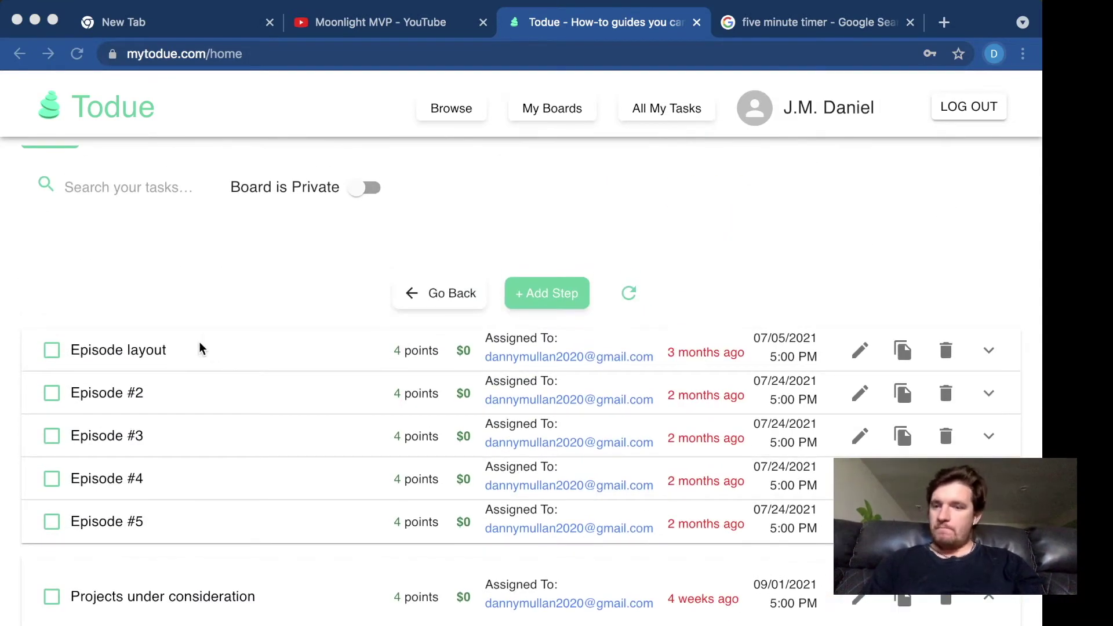
{"action": "scroll", "coordinate": [164, 355], "scroll_direction": "down", "scroll_amount": 1}
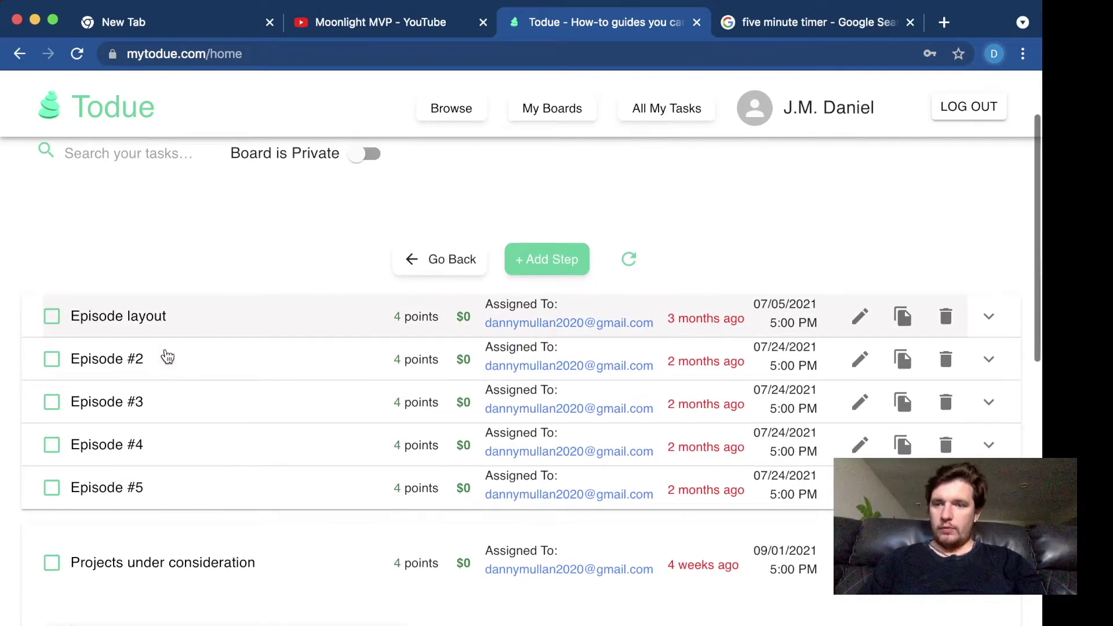
{"action": "scroll", "coordinate": [204, 330], "scroll_direction": "down", "scroll_amount": 1}
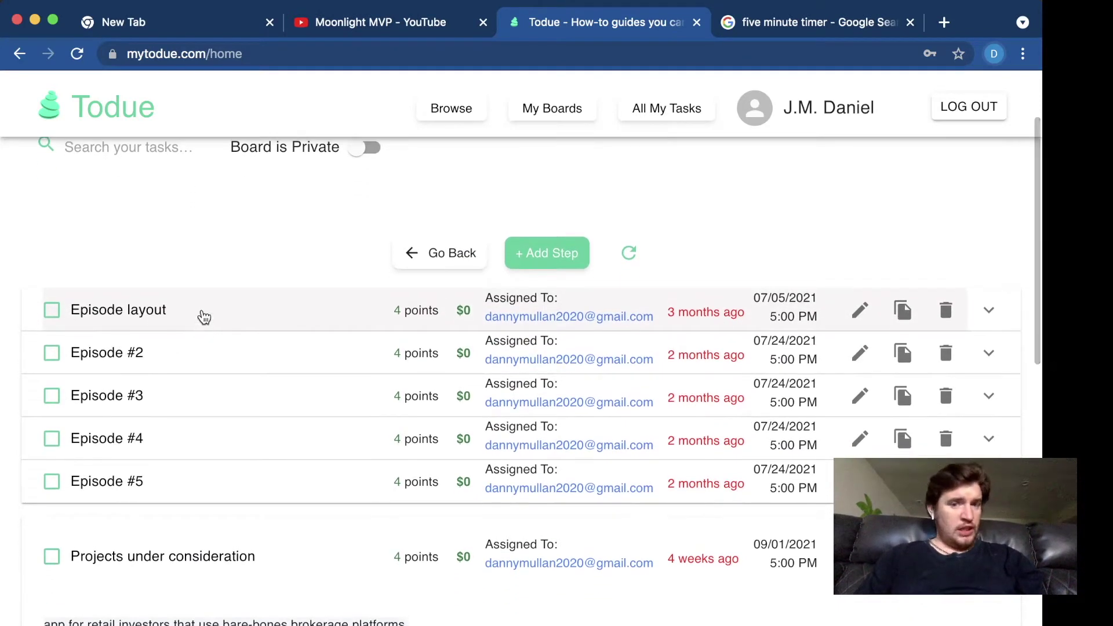
{"action": "scroll", "coordinate": [228, 249], "scroll_direction": "down", "scroll_amount": 2}
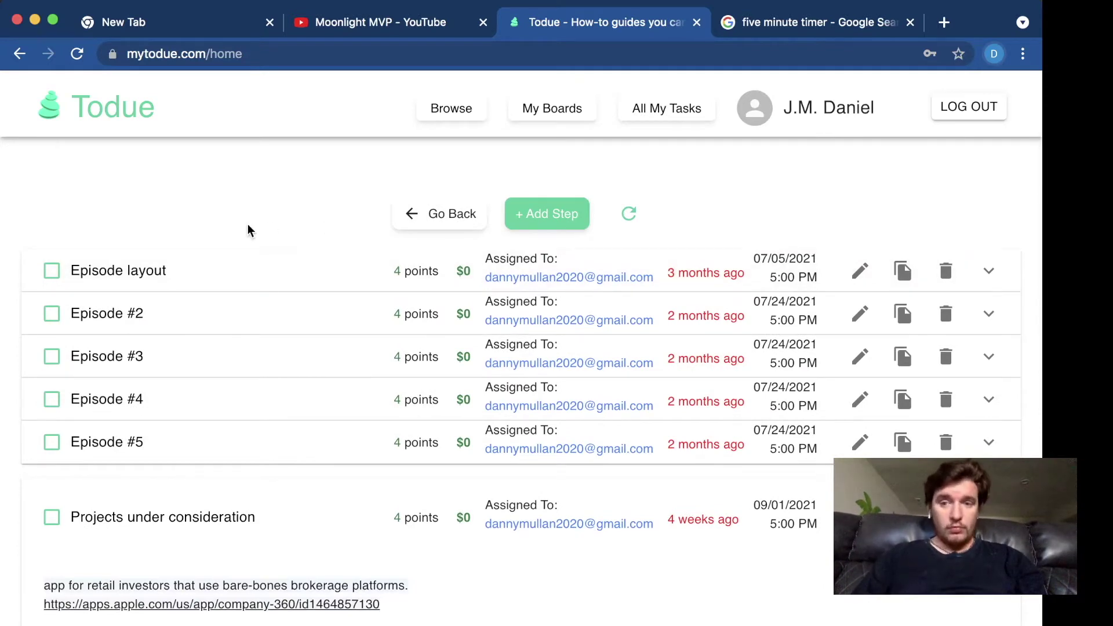
{"action": "left_click", "coordinate": [239, 281]}
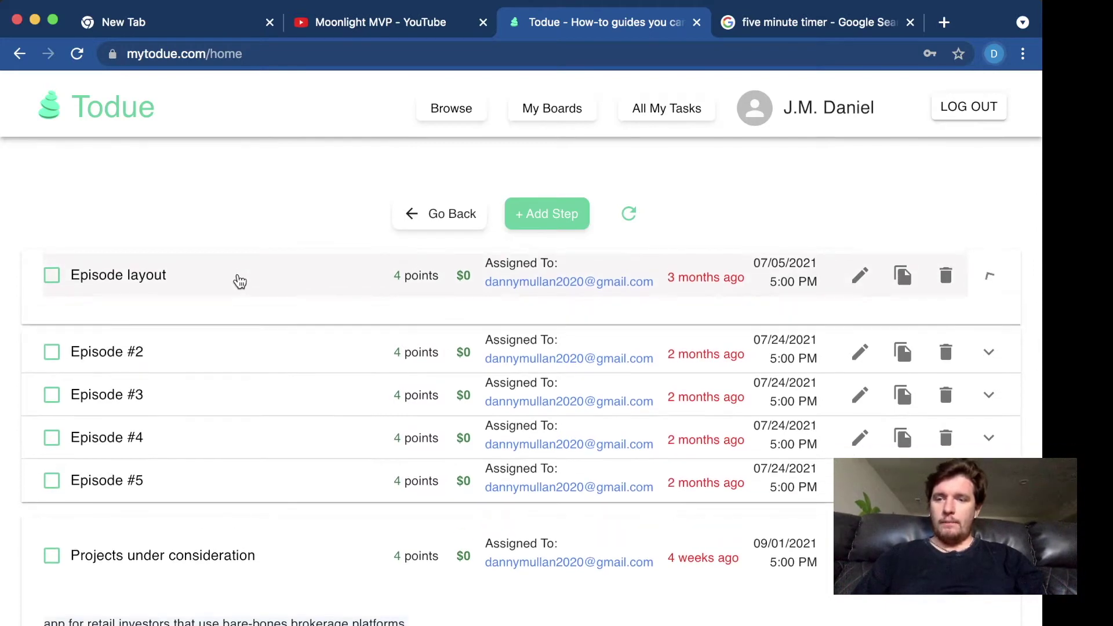
{"action": "scroll", "coordinate": [314, 368], "scroll_direction": "down", "scroll_amount": 1}
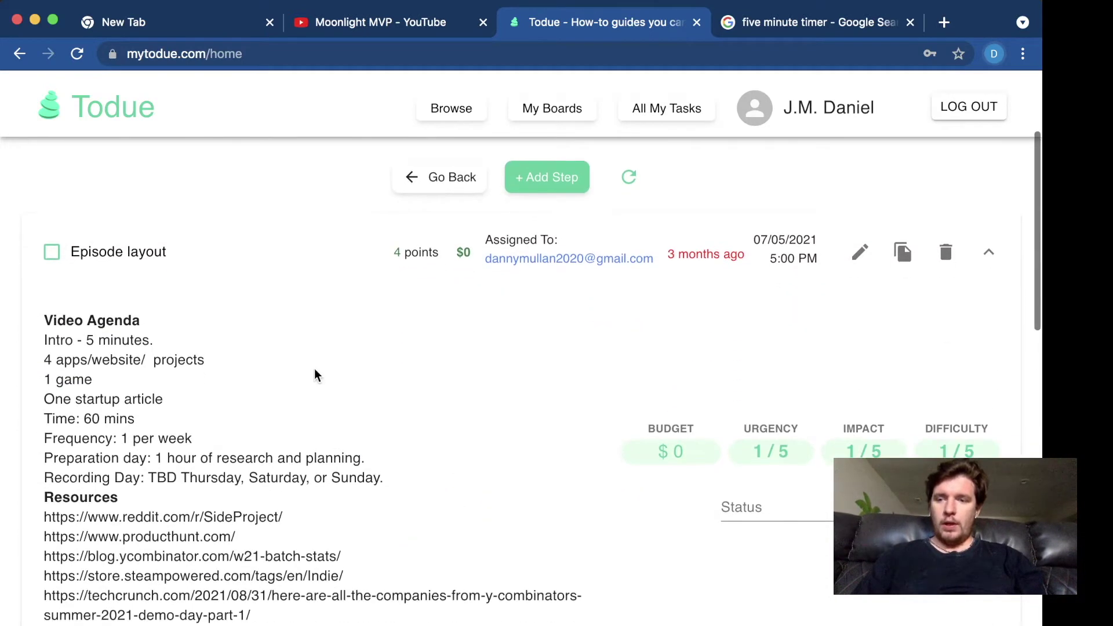
{"action": "left_click", "coordinate": [861, 254]}
- Below 'Intro - 5 minutes.', add 'Welcome to Moonlight MVP - A youtube channel dedicated to trying your sideproject...'
{"action": "left_click", "coordinate": [442, 430]}
{"action": "key", "text": "Return"}
{"action": "key", "text": "Return"}
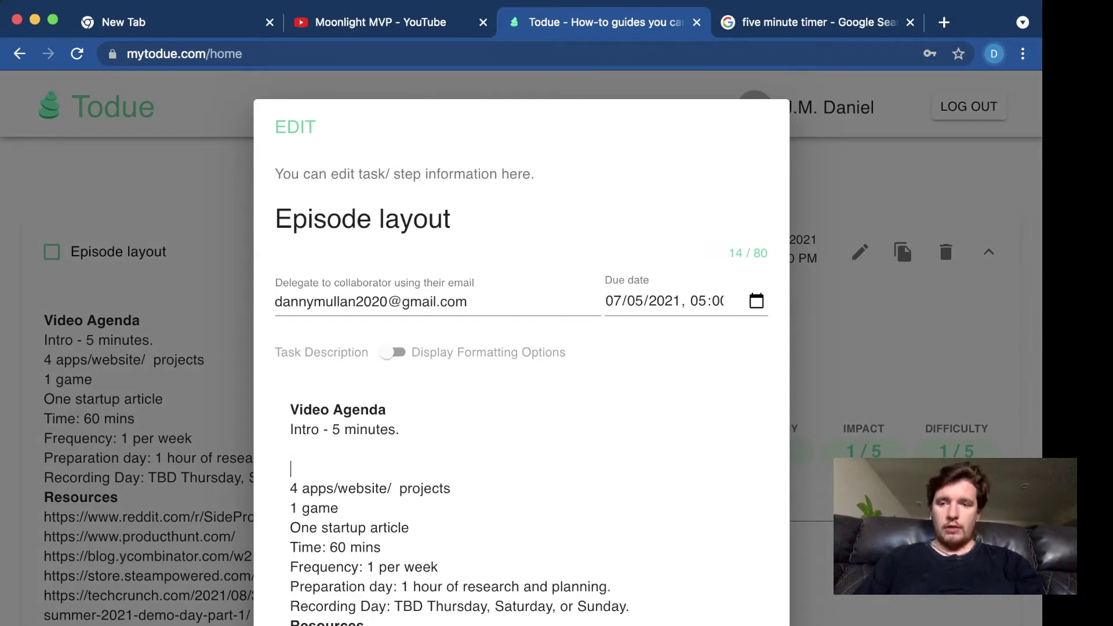
{"action": "key", "text": "Return"}
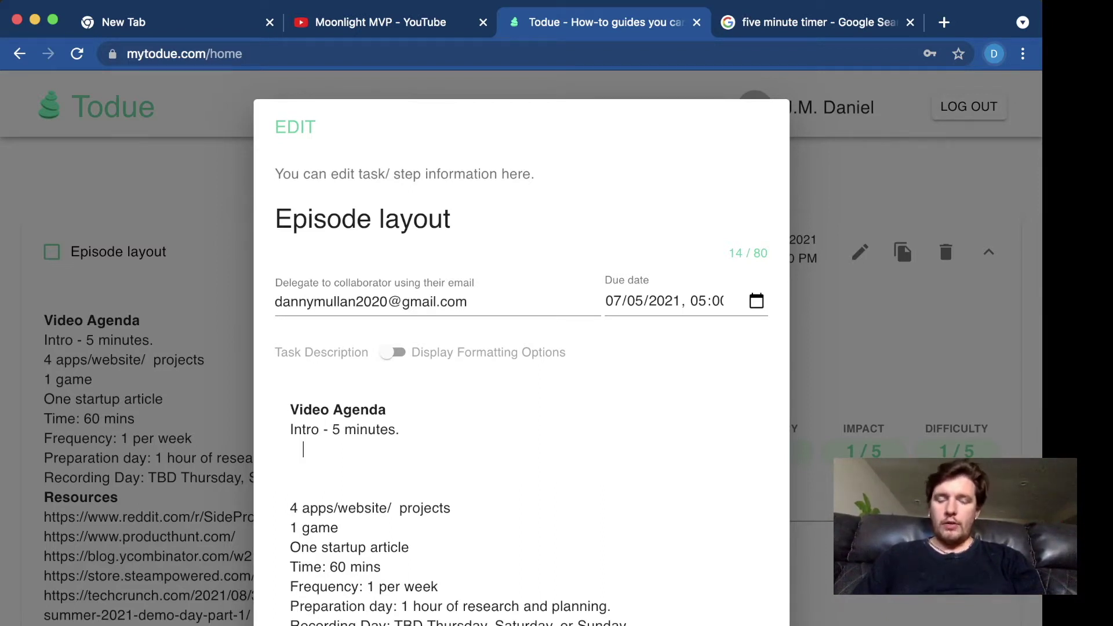
{"action": "type", "text": "Wel"}
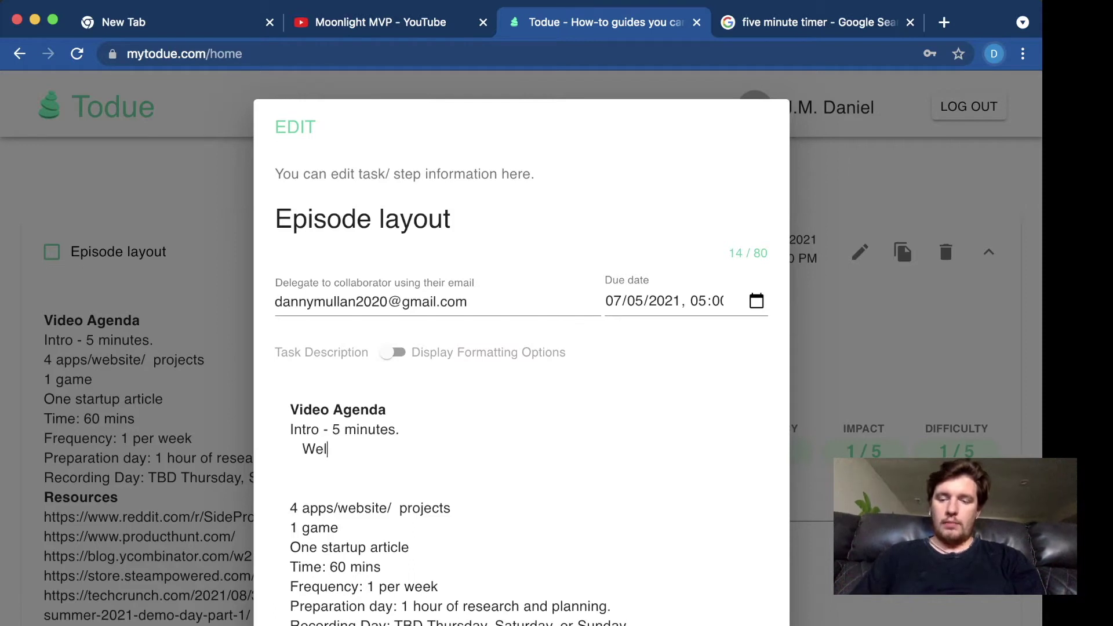
{"action": "type", "text": "come to Moonlight MVP"}
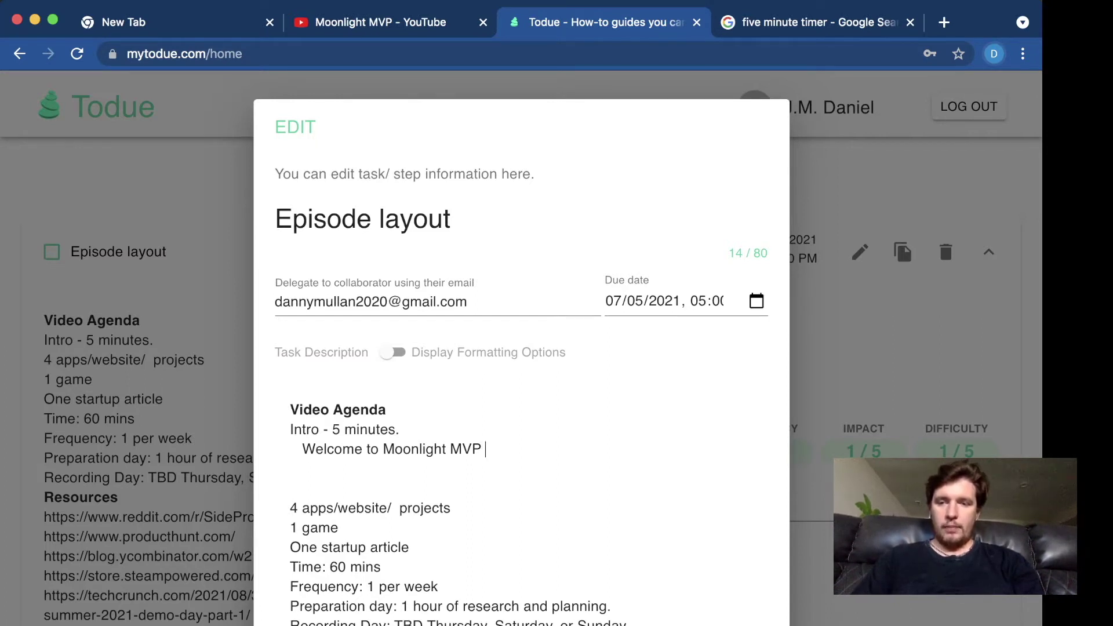
{"action": "type", "text": "- "}
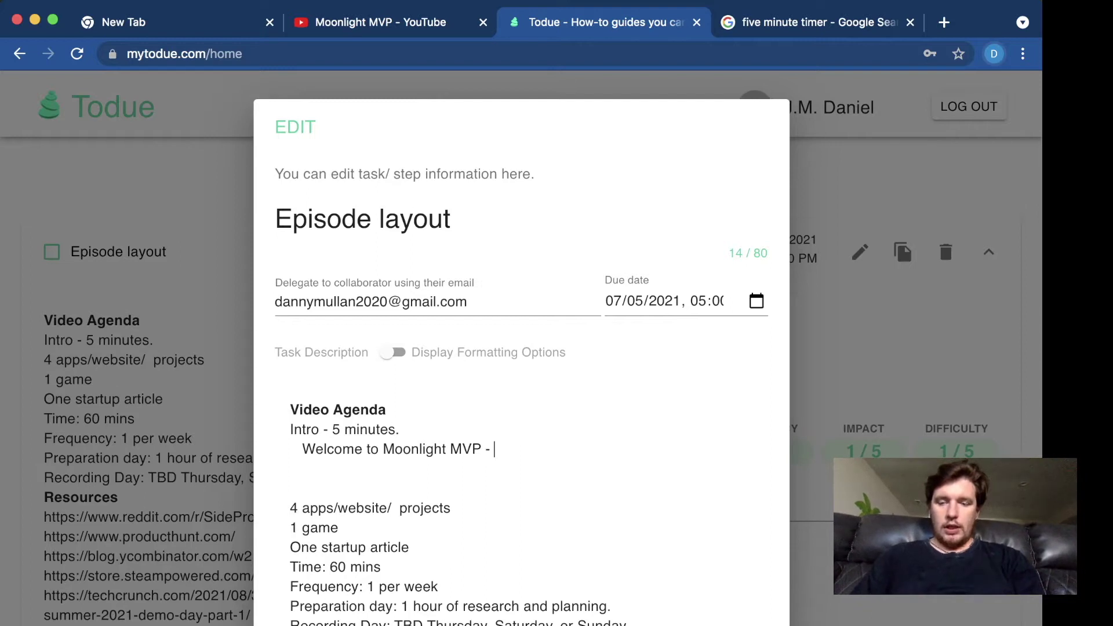
{"action": "type", "text": "A yout"}
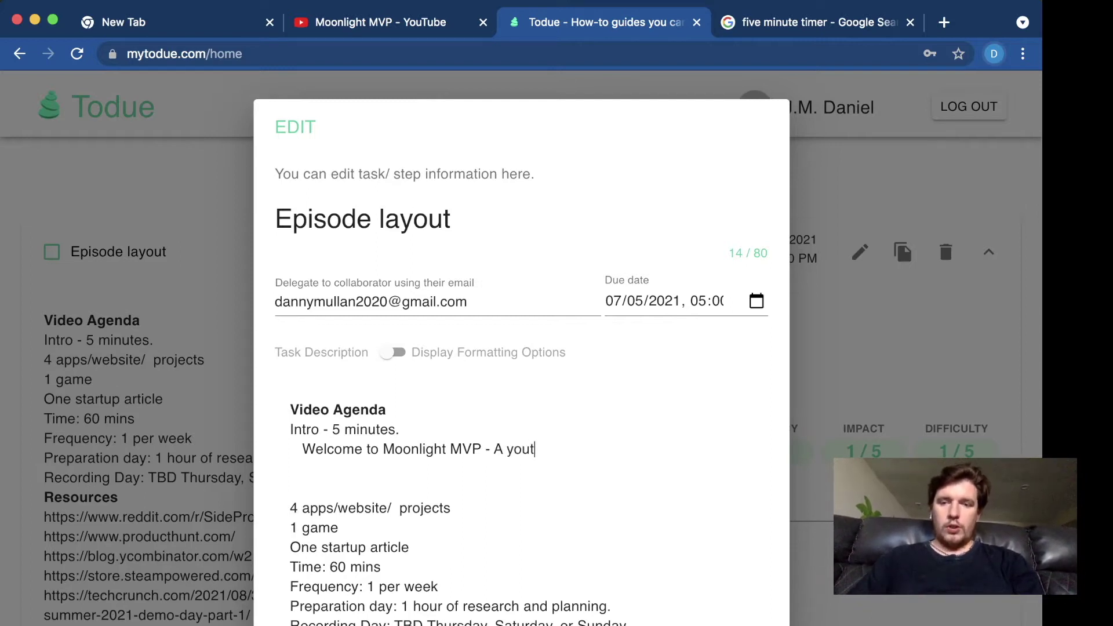
{"action": "type", "text": "ube channel "}
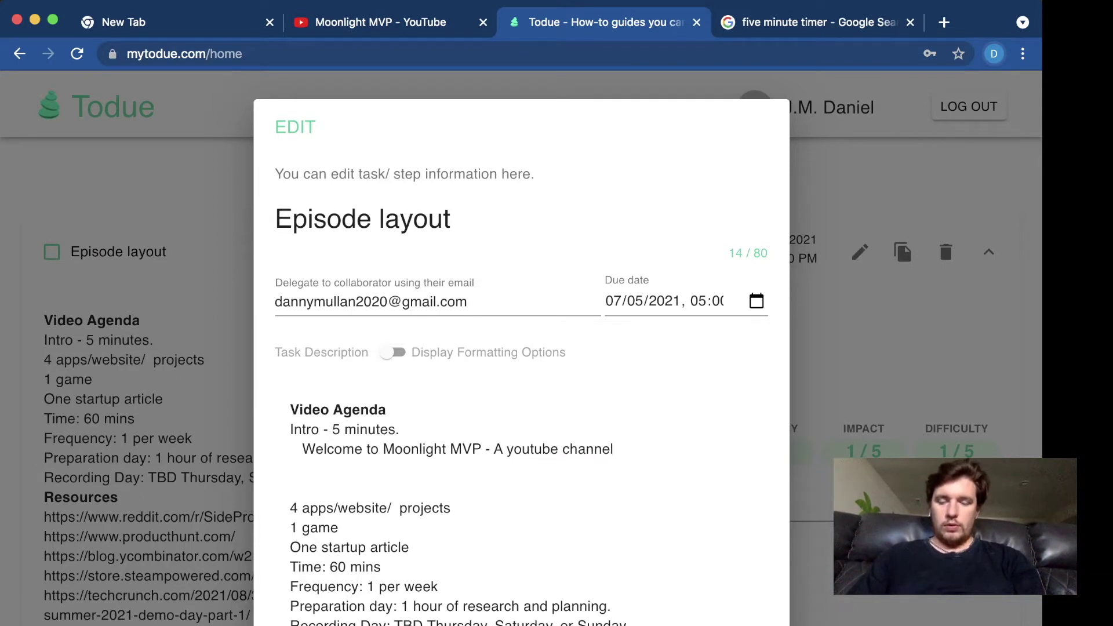
{"action": "type", "text": "dedicated "}
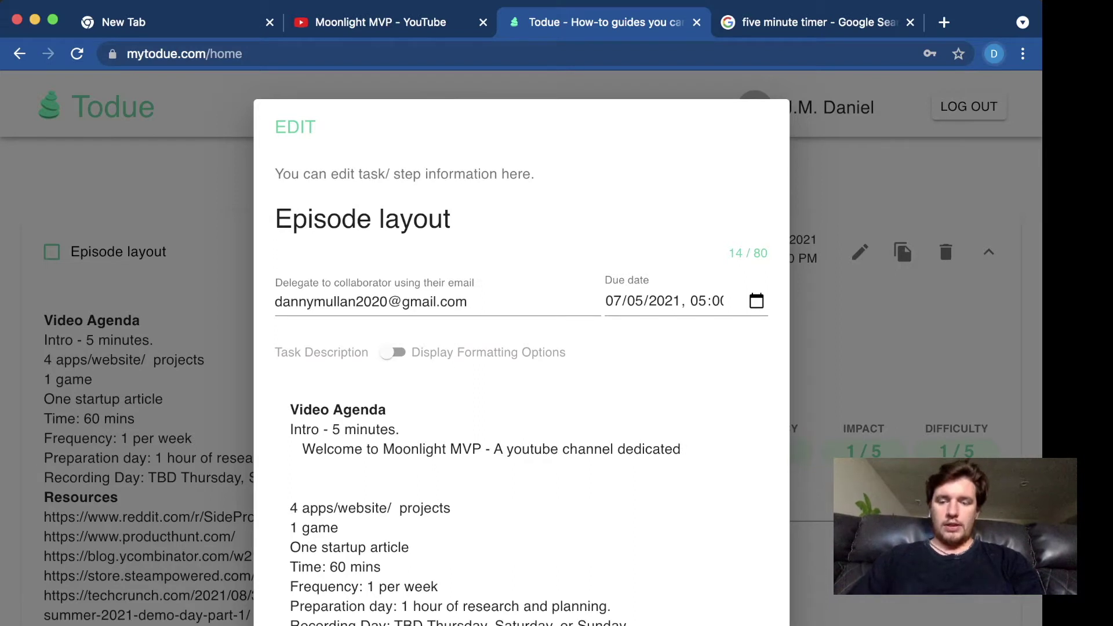
{"action": "type", "text": "to tryin"}
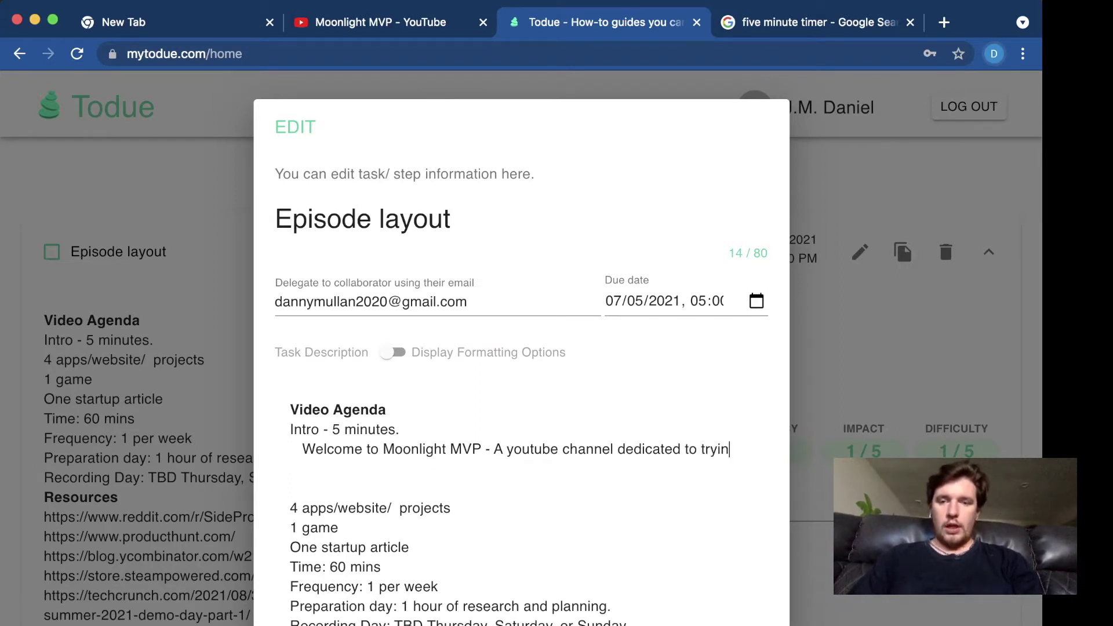
{"action": "type", "text": "g your sideproject,"}
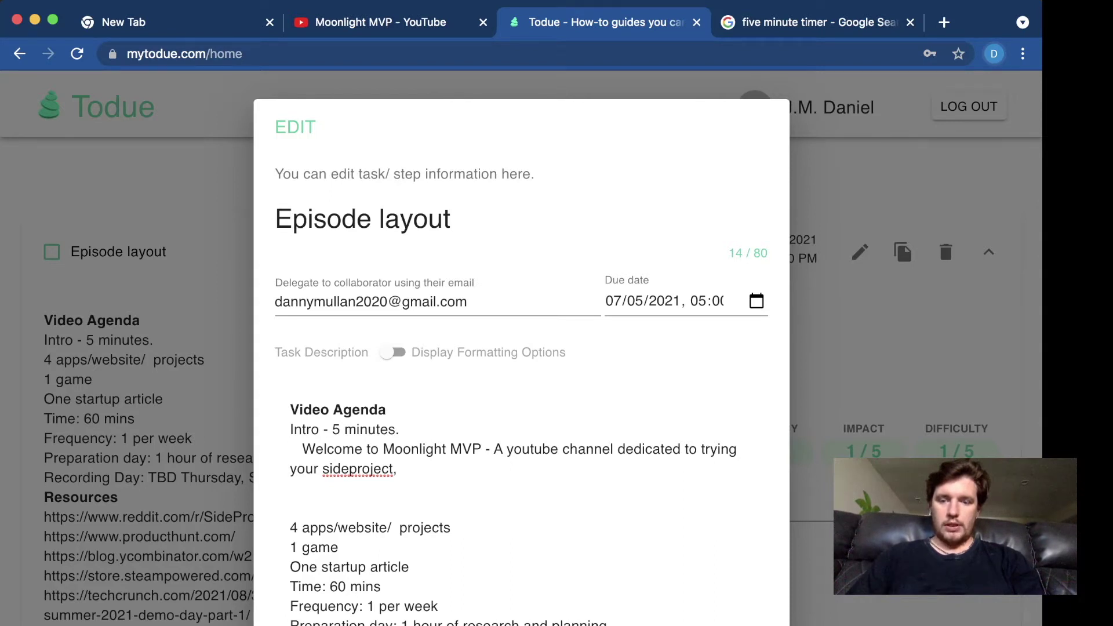
{"action": "type", "text": "proto "}
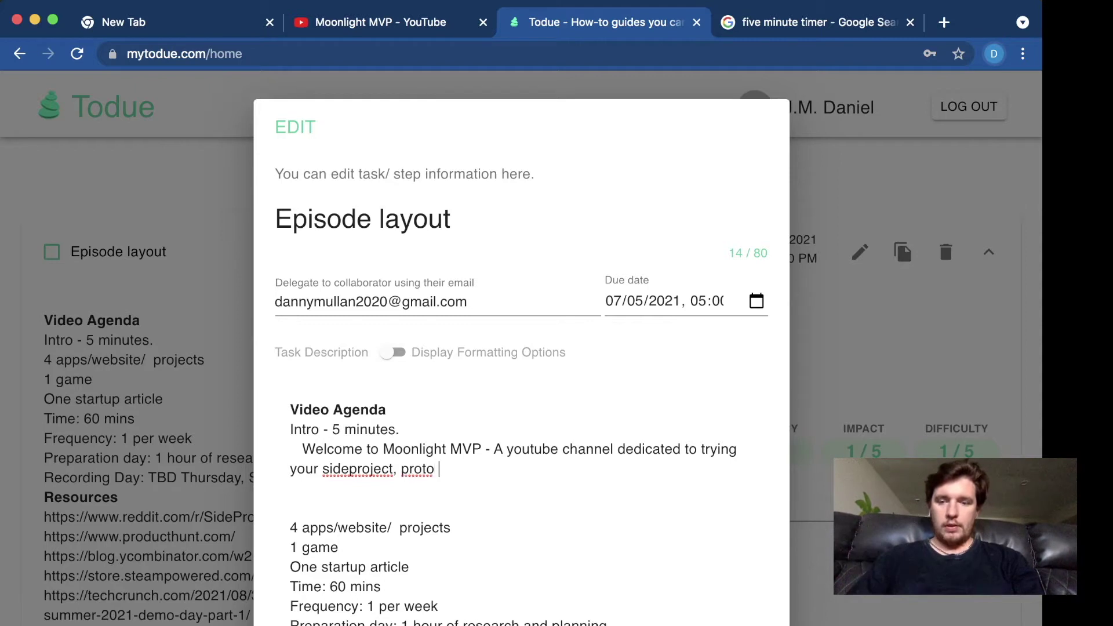
{"action": "type", "text": "type, or MVP"}
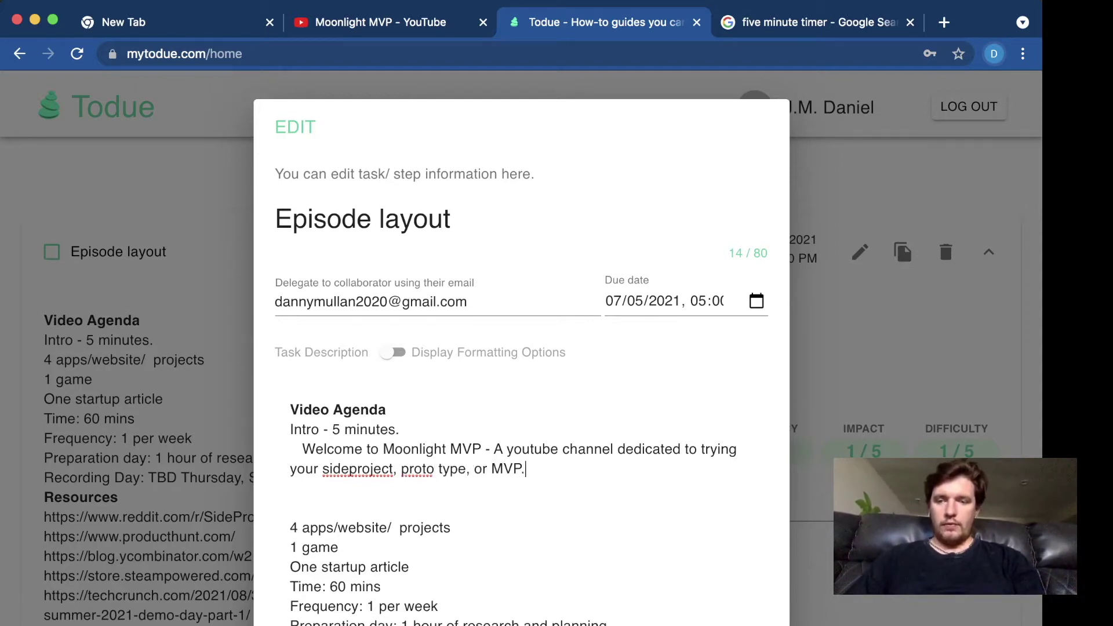
{"action": "type", "text": "."}
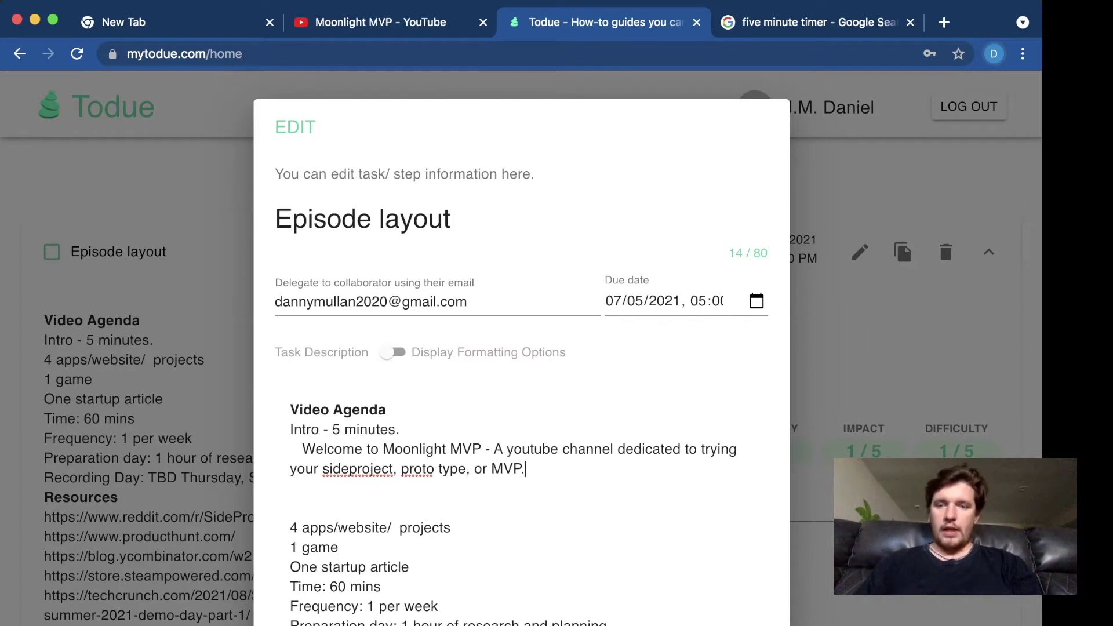
{"action": "type", "text": " (Min"}
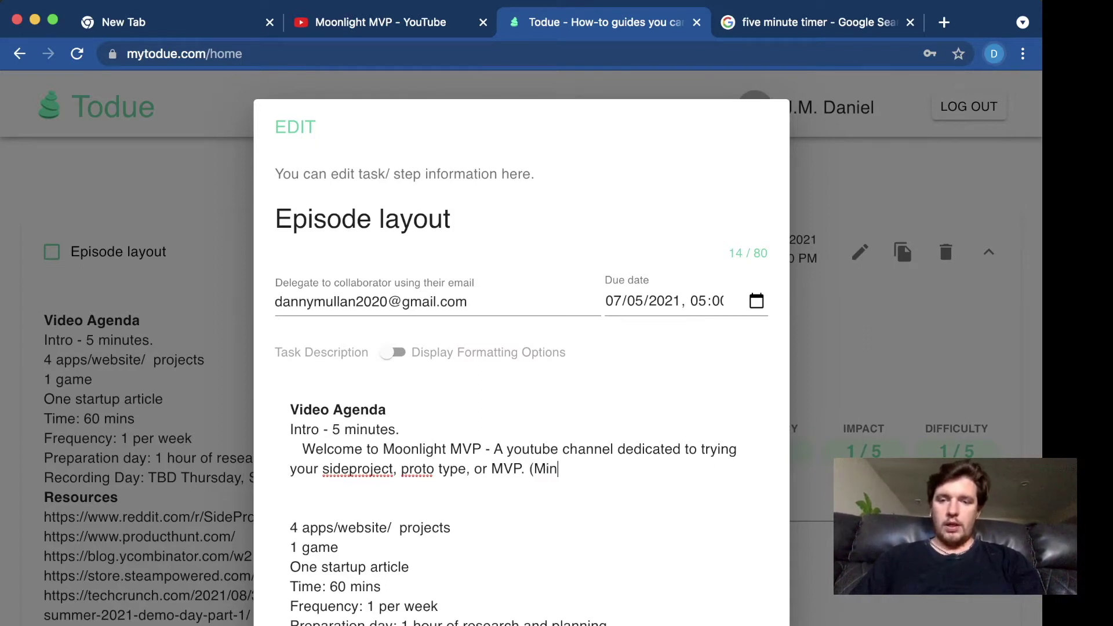
{"action": "type", "text": "imu"}
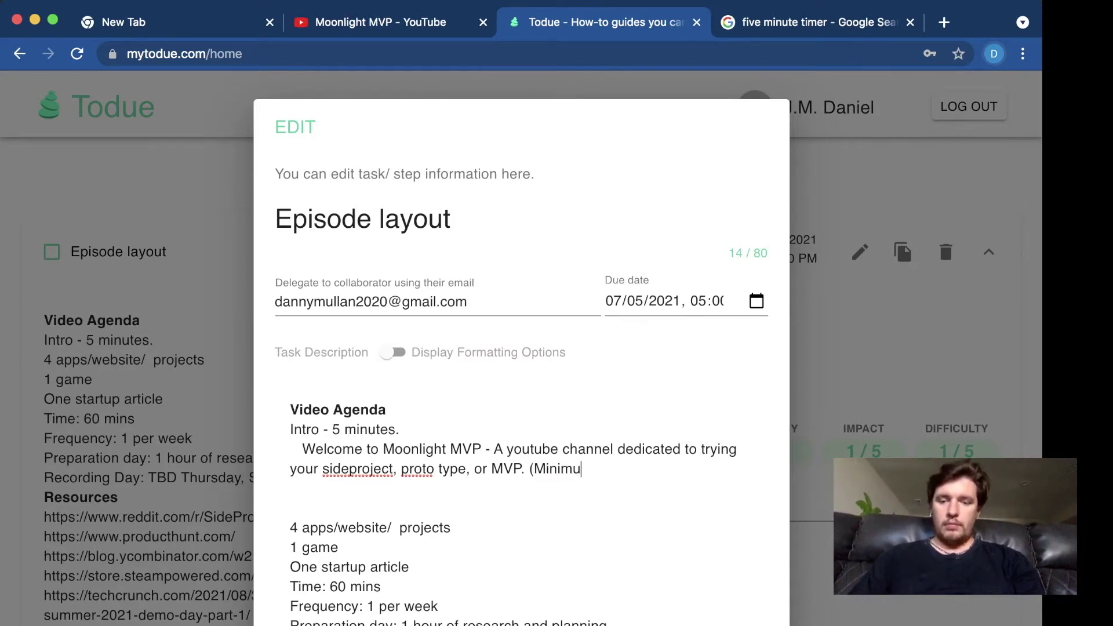
{"action": "type", "text": "m via produ"}
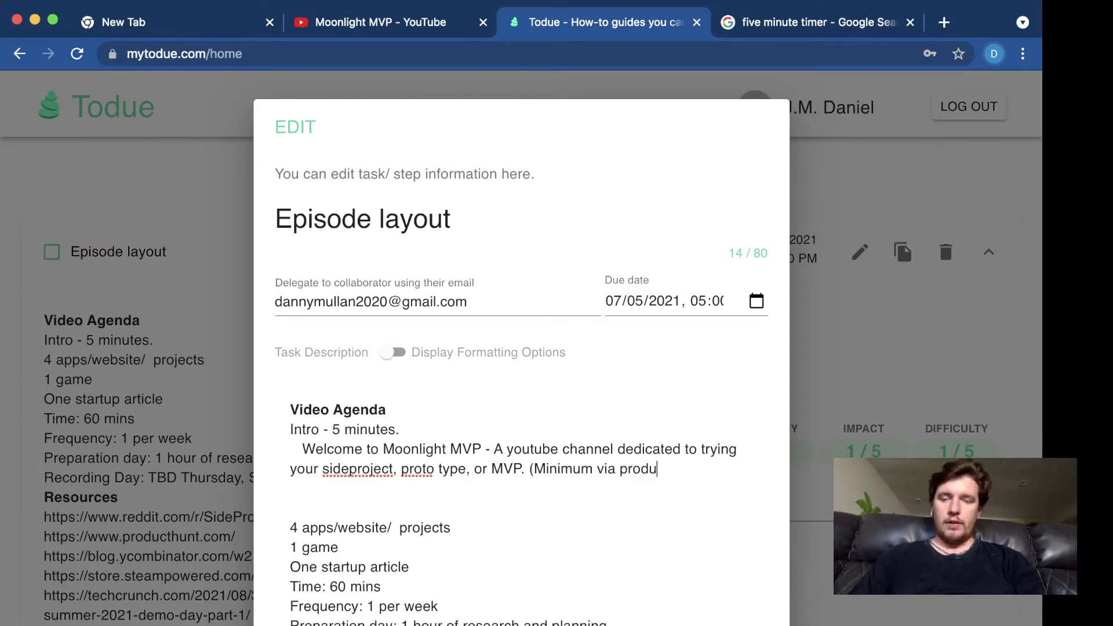
{"action": "type", "text": "ct)."}
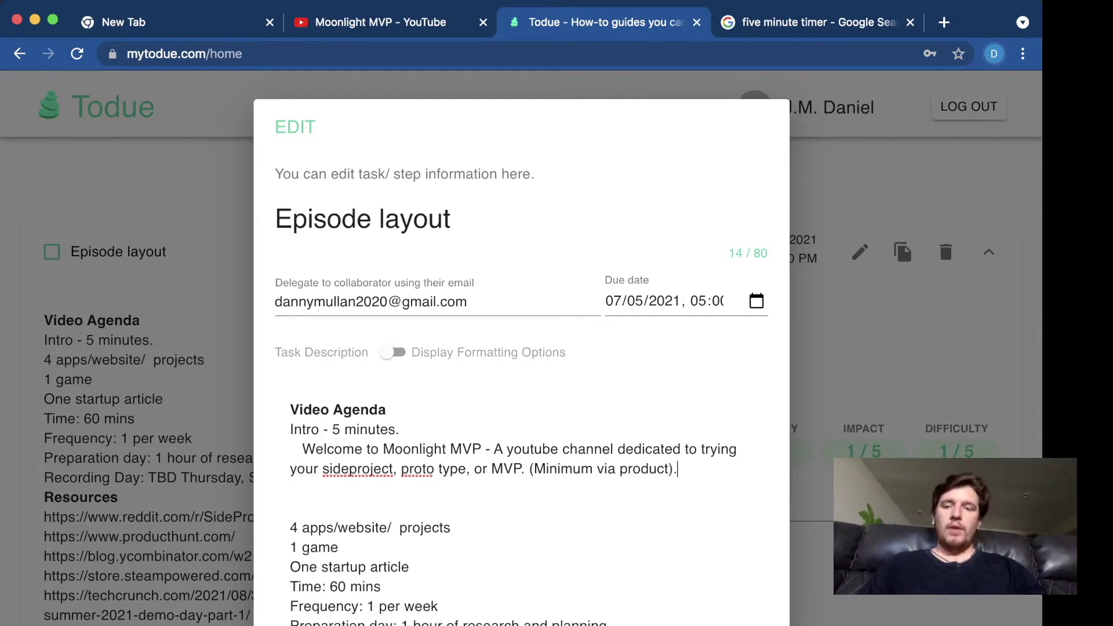
{"action": "scroll", "coordinate": [400, 513], "scroll_direction": "down", "scroll_amount": 1}
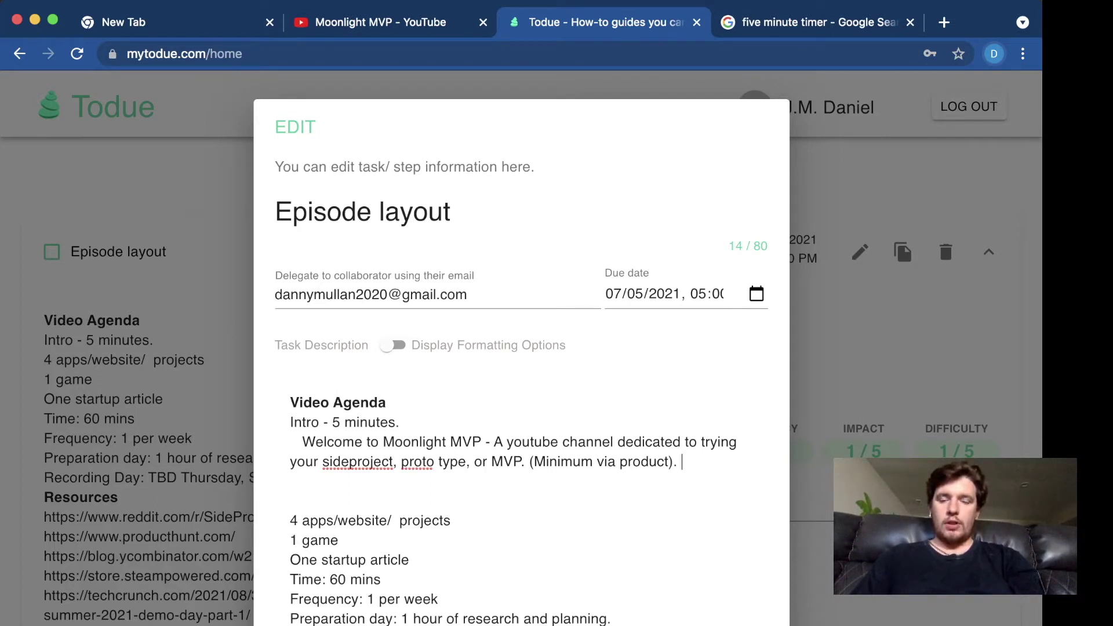
- Type 'In this episode I will evaluate some projects including:' into the description
{"action": "type", "text": "In this episode I wl"}
{"action": "key", "text": "BackSpace"}
{"action": "type", "text": "ill "}
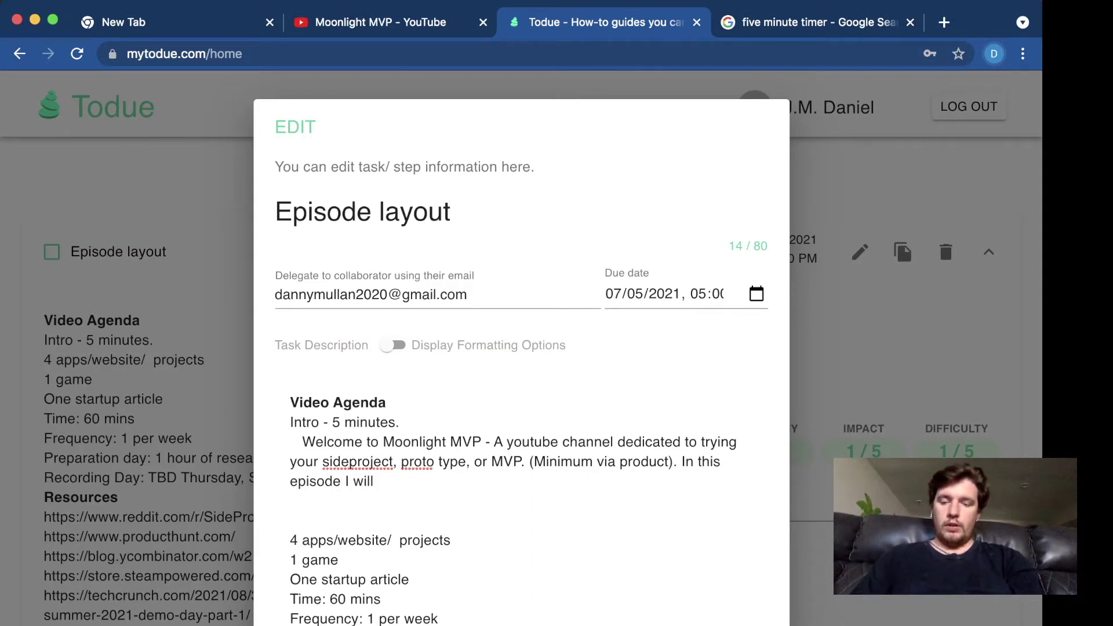
{"action": "type", "text": "evaluate"}
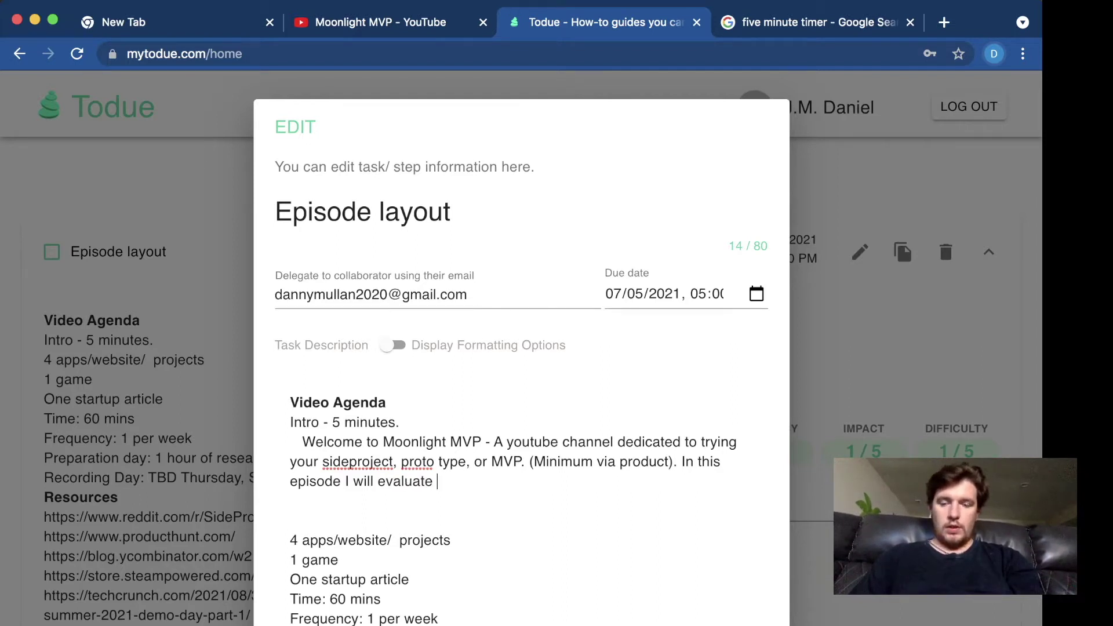
{"action": "type", "text": " some"}
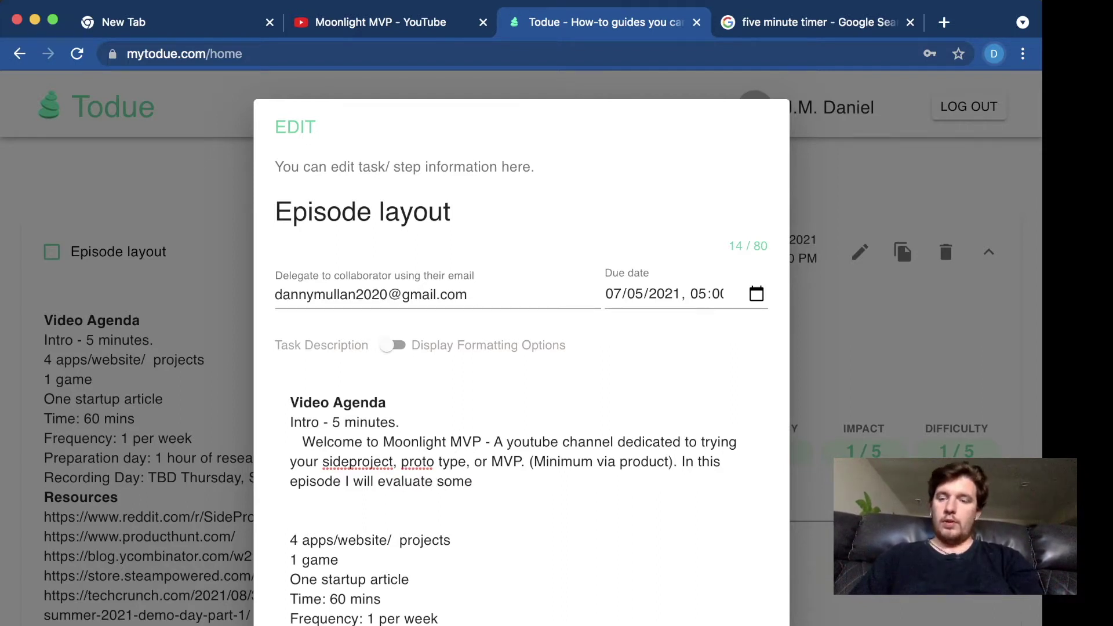
{"action": "type", "text": " projects including"}
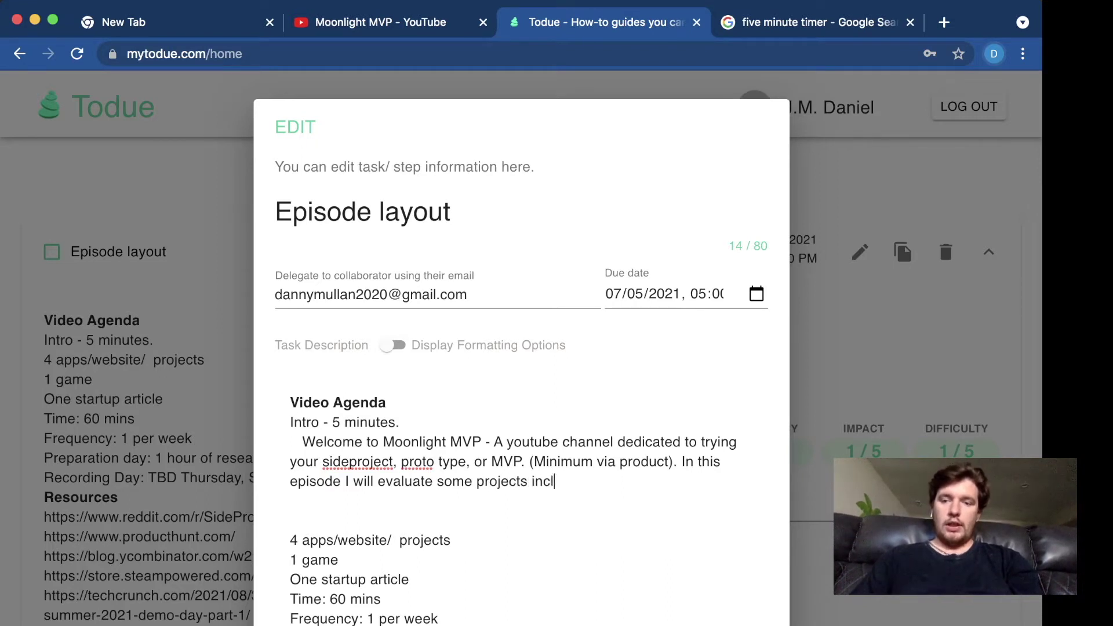
{"action": "key", "text": "BackSpace"}
{"action": "type", "text": ":"}
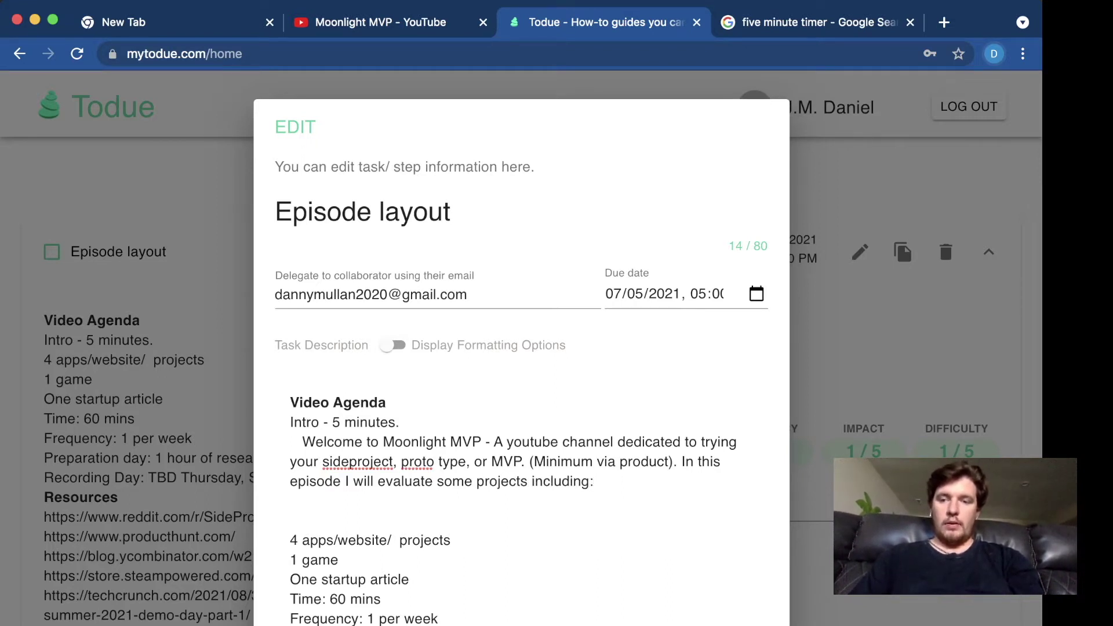
- Add an empty numbered list with items 1., 2. and 3. below it
{"action": "key", "text": "Return"}
{"action": "key", "text": "Return"}
{"action": "type", "text": "1."}
{"action": "key", "text": "Return"}
{"action": "type", "text": "2."}
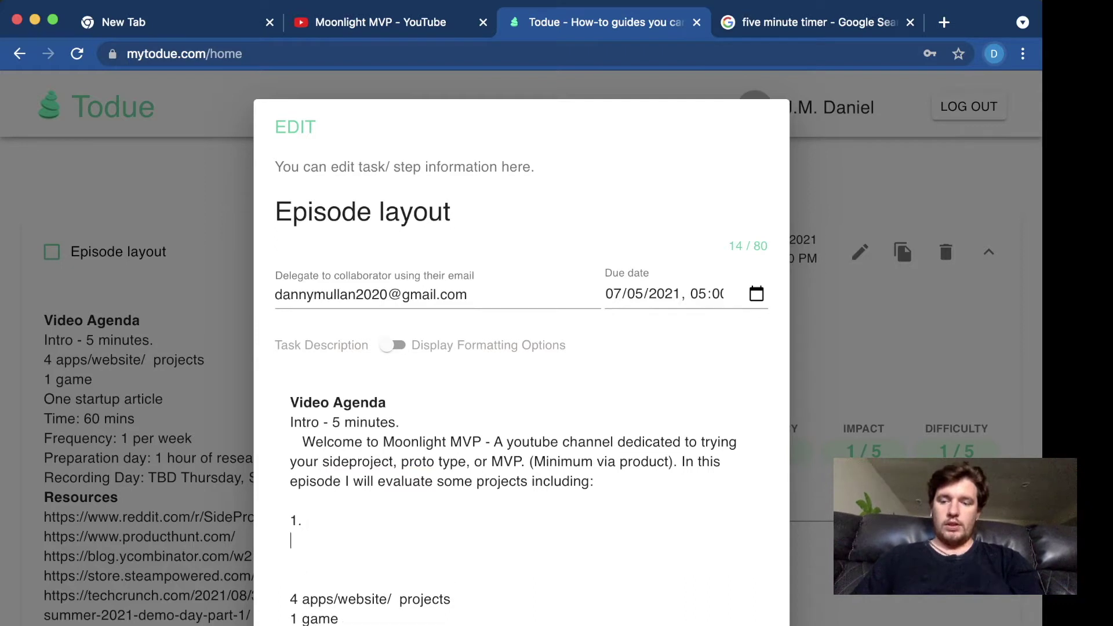
{"action": "key", "text": "Return"}
{"action": "type", "text": "3."}
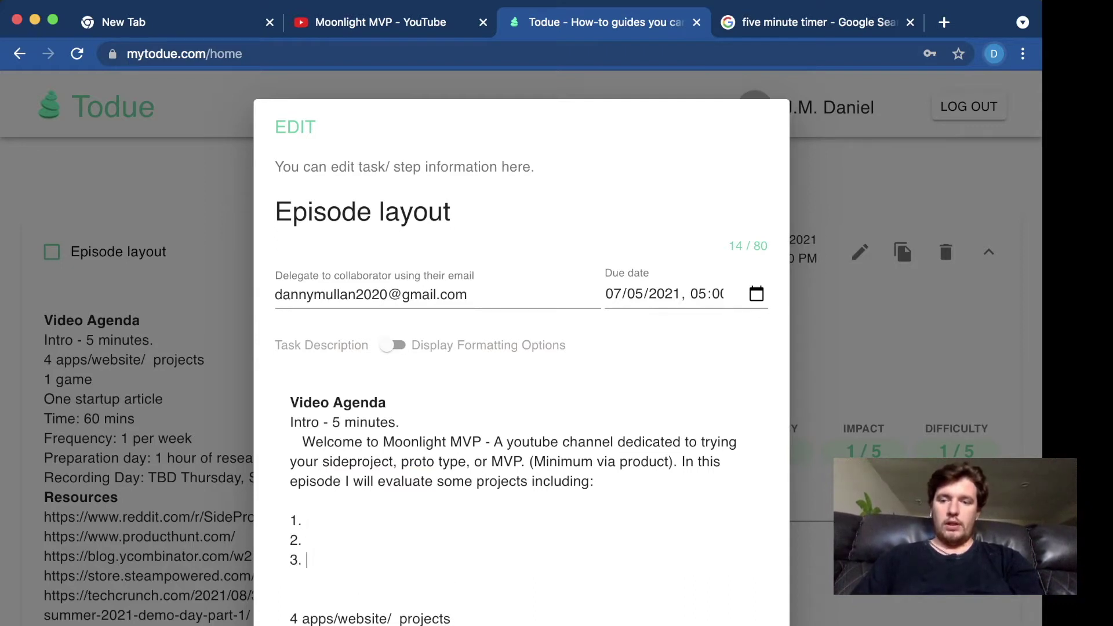
{"action": "key", "text": "Return"}
{"action": "key", "text": "Return"}
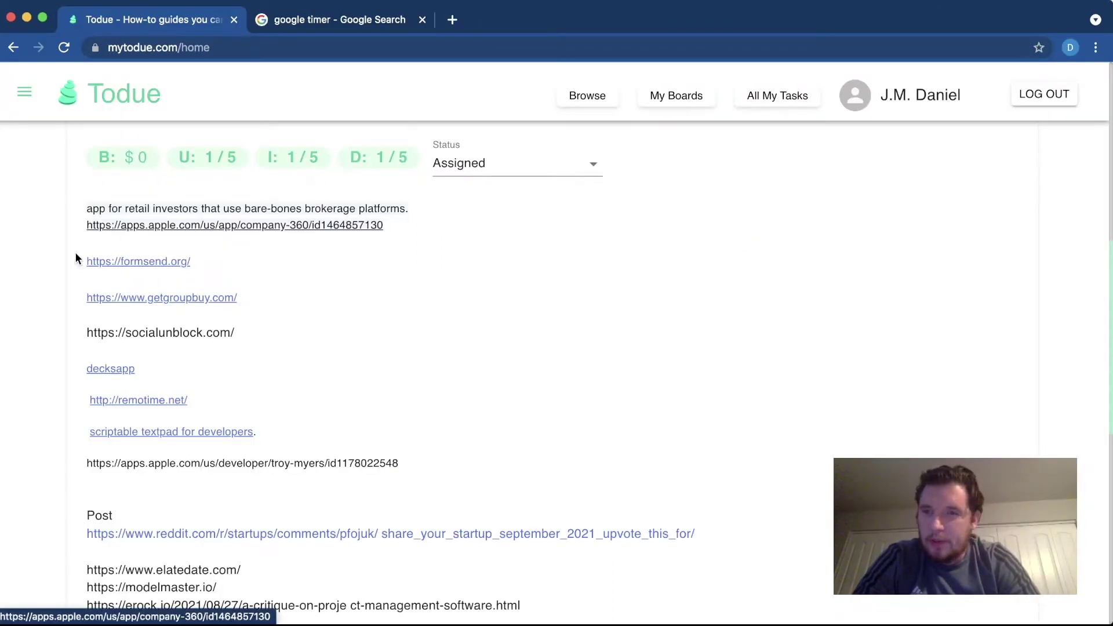
- Open the task's formsend.org link in a new tab and switch to the Formsend page
{"action": "left_click", "coordinate": [155, 264], "text": "super"}
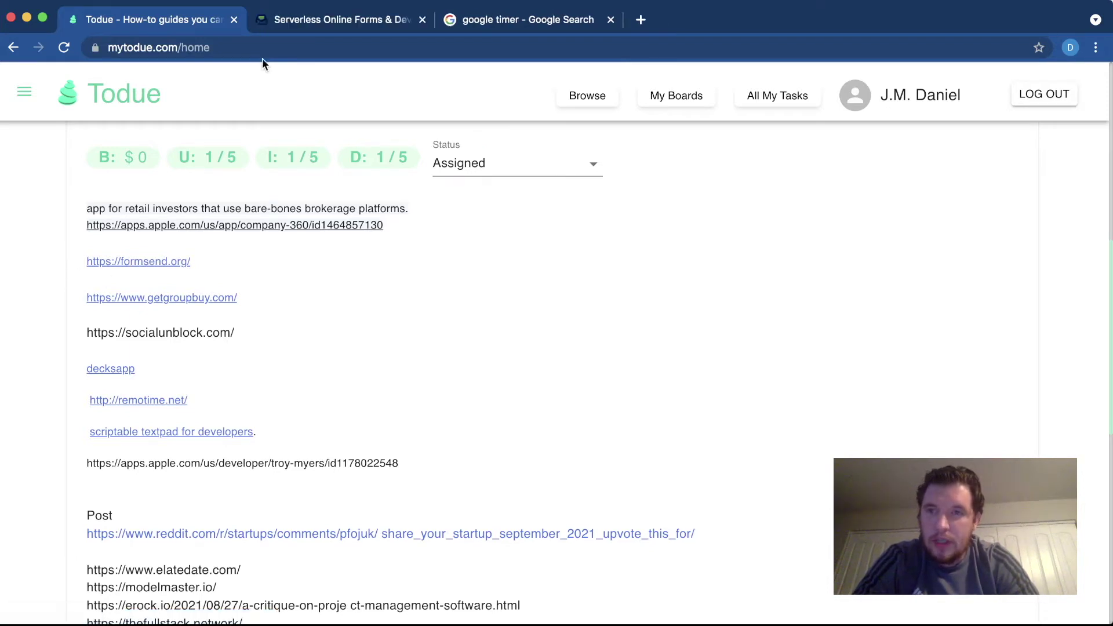
{"action": "left_click", "coordinate": [294, 23]}
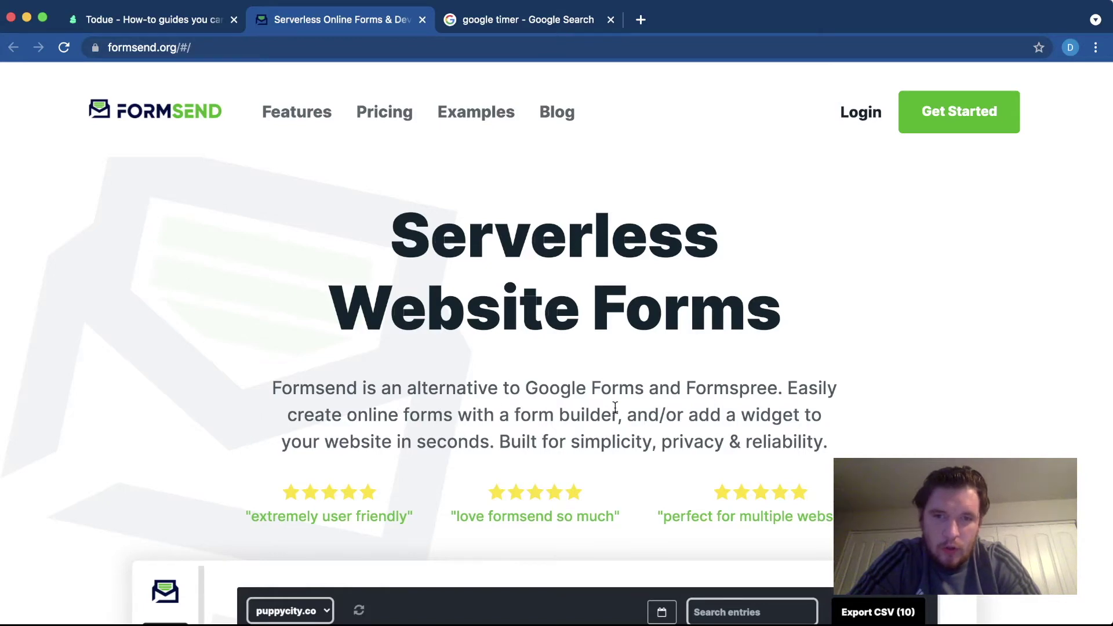
- Scroll the Formsend homepage past the demo submissions table to features like Instant Floating Form
{"action": "scroll", "coordinate": [615, 408], "scroll_direction": "down", "scroll_amount": 1}
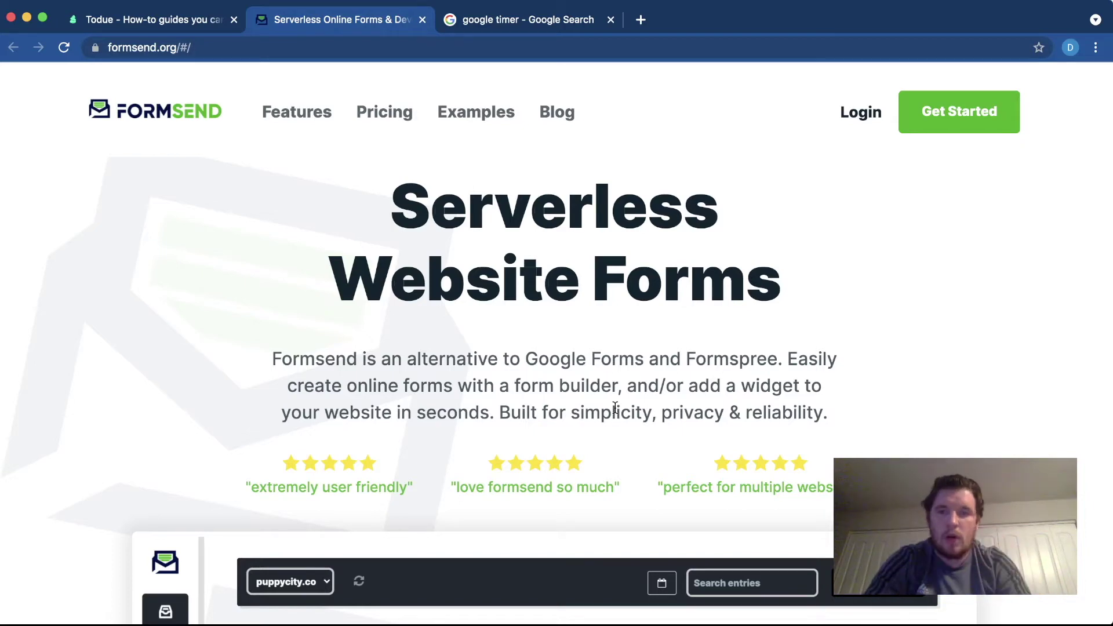
{"action": "scroll", "coordinate": [534, 343], "scroll_direction": "down", "scroll_amount": 4}
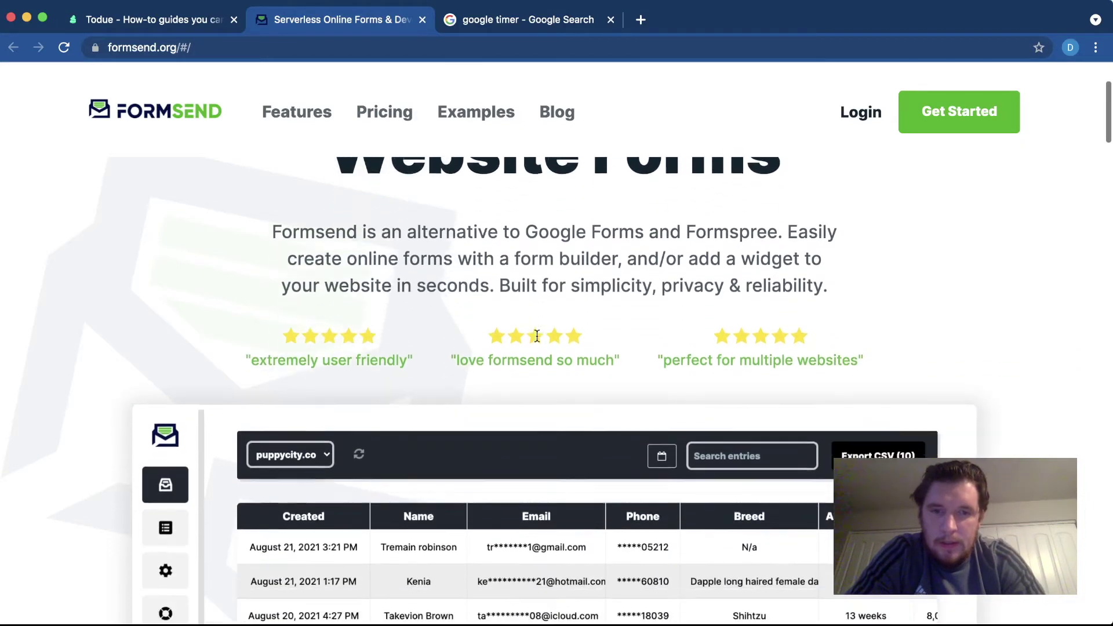
{"action": "scroll", "coordinate": [537, 336], "scroll_direction": "down", "scroll_amount": 3}
{"action": "scroll", "coordinate": [537, 336], "scroll_direction": "up", "scroll_amount": 3}
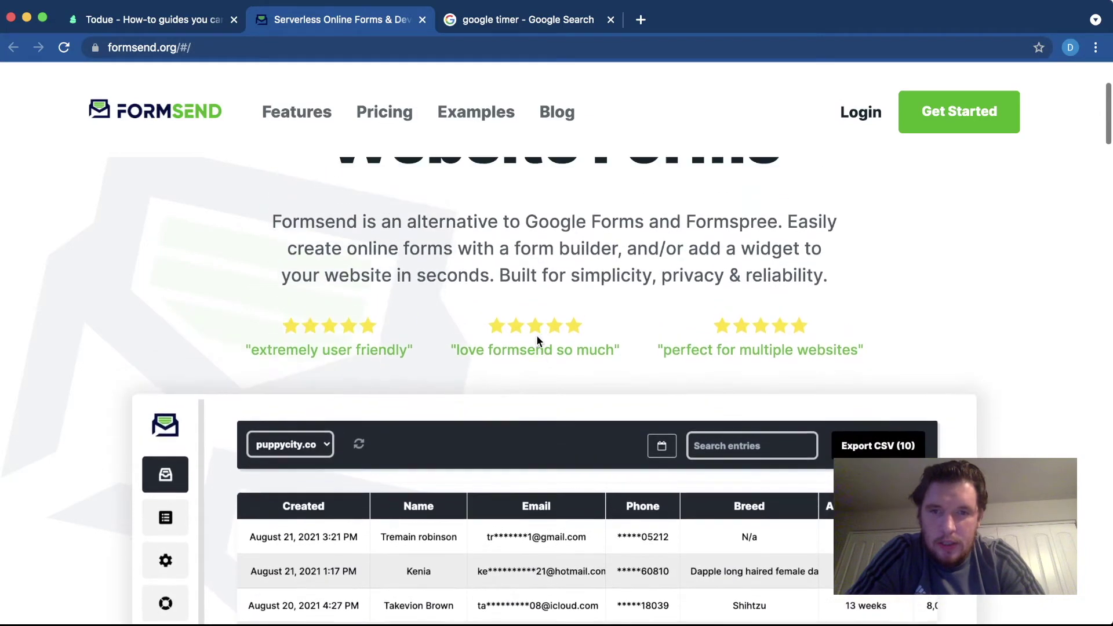
{"action": "scroll", "coordinate": [376, 342], "scroll_direction": "down", "scroll_amount": 1}
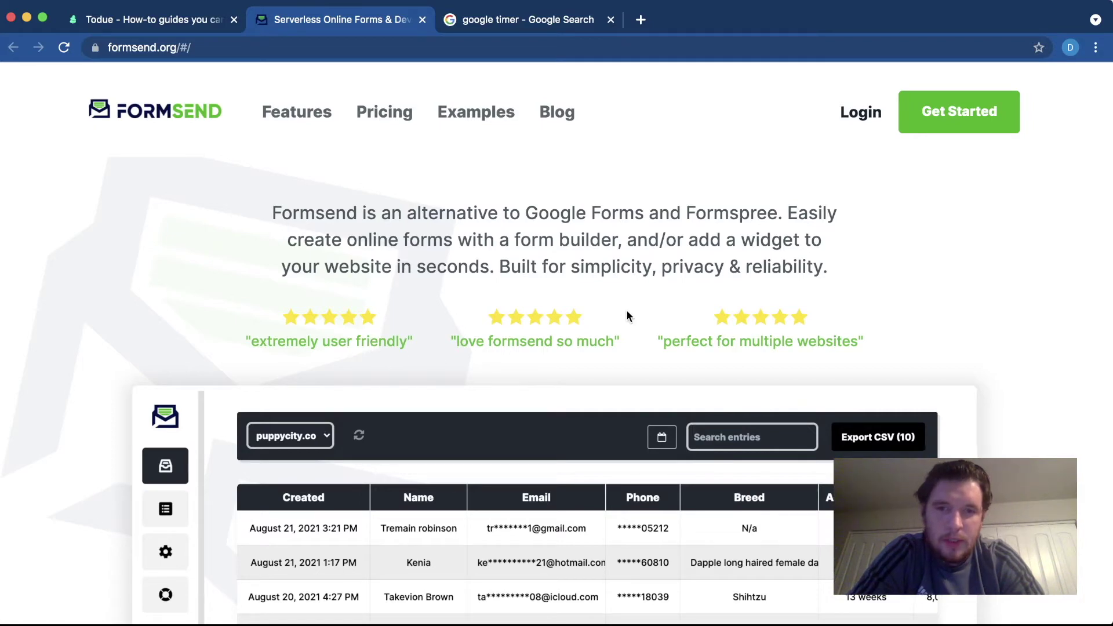
{"action": "scroll", "coordinate": [666, 322], "scroll_direction": "down", "scroll_amount": 2}
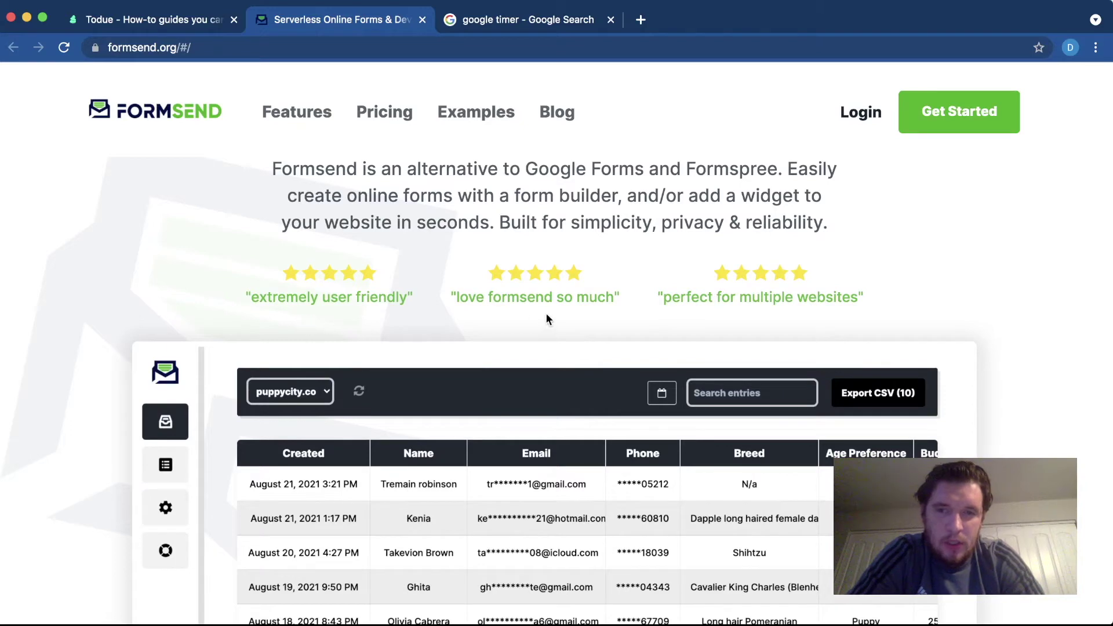
{"action": "scroll", "coordinate": [853, 345], "scroll_direction": "down", "scroll_amount": 1}
{"action": "scroll", "coordinate": [853, 344], "scroll_direction": "up", "scroll_amount": 1}
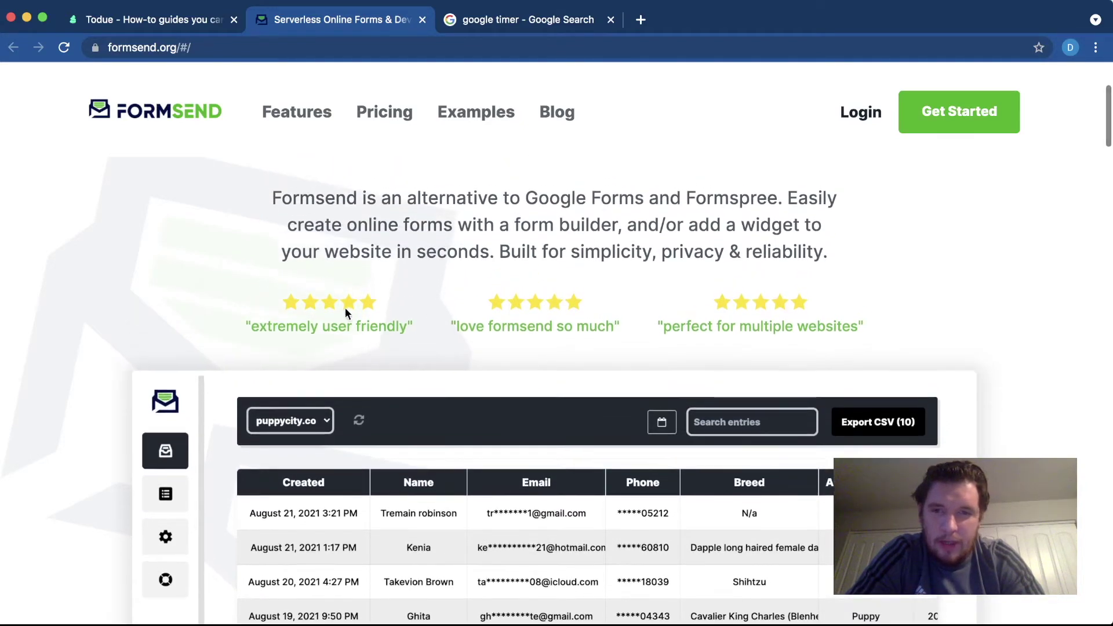
{"action": "scroll", "coordinate": [368, 328], "scroll_direction": "up", "scroll_amount": 1}
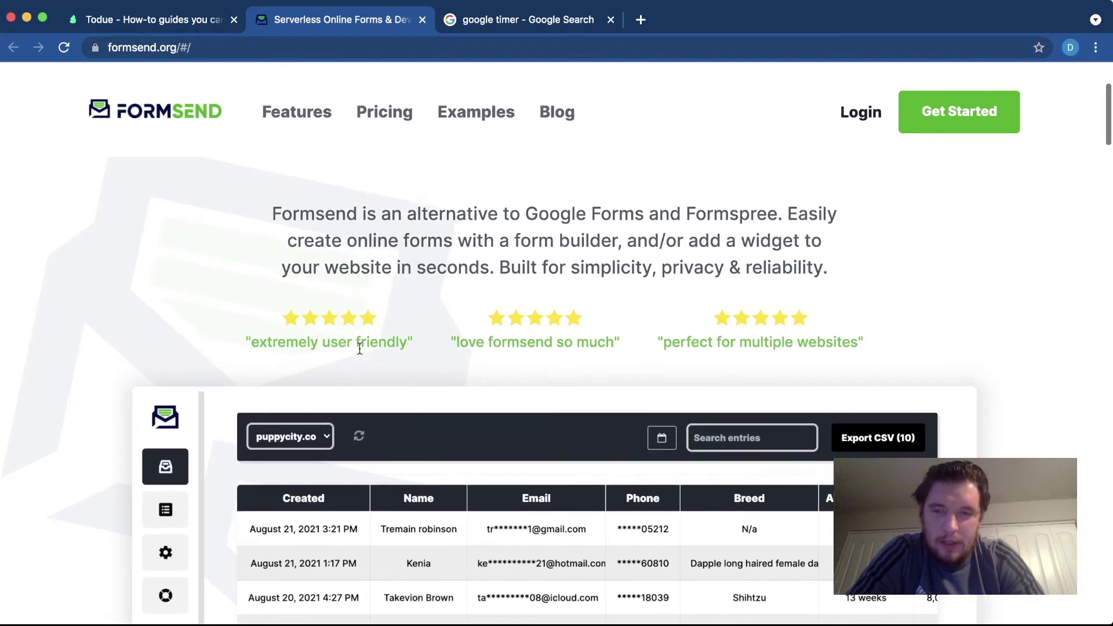
{"action": "scroll", "coordinate": [323, 367], "scroll_direction": "down", "scroll_amount": 1}
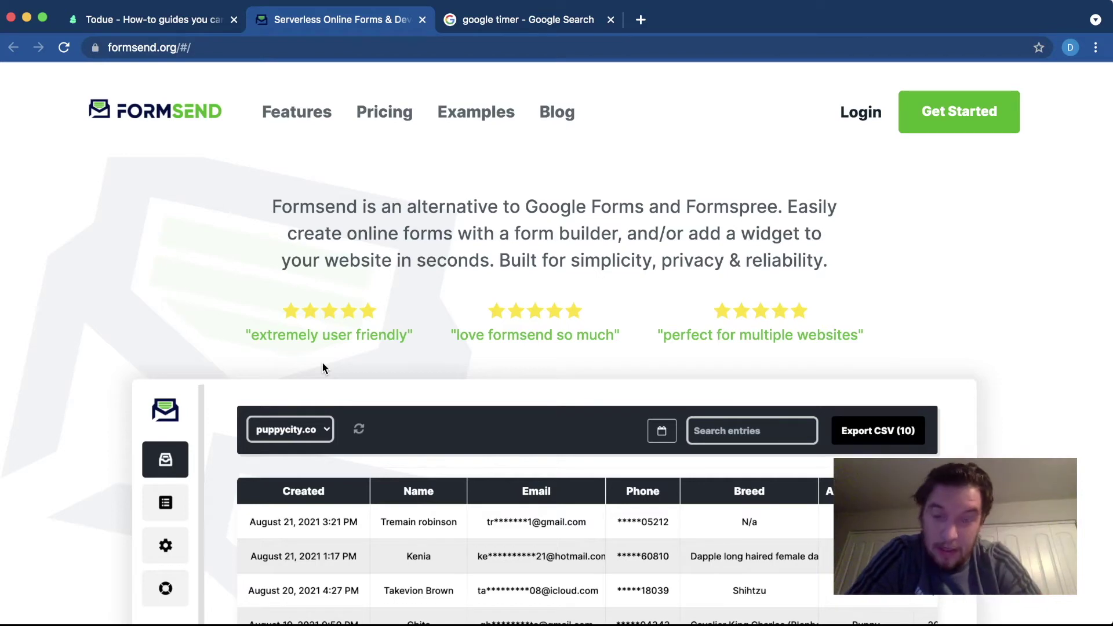
{"action": "scroll", "coordinate": [323, 367], "scroll_direction": "up", "scroll_amount": 1}
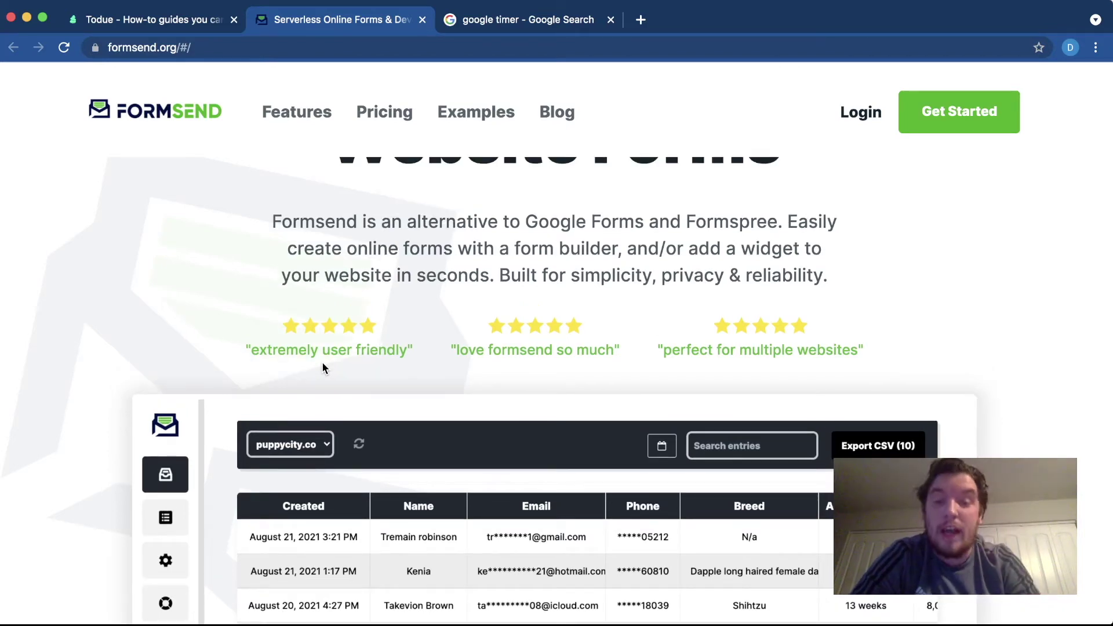
{"action": "scroll", "coordinate": [323, 363], "scroll_direction": "down", "scroll_amount": 5}
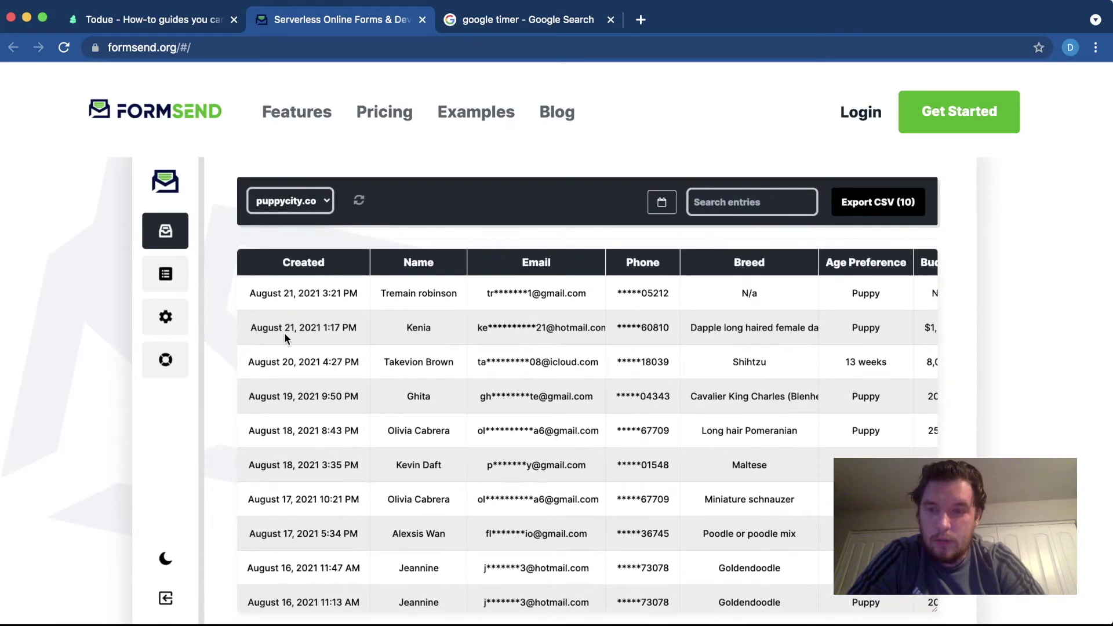
{"action": "scroll", "coordinate": [261, 295], "scroll_direction": "up", "scroll_amount": 1}
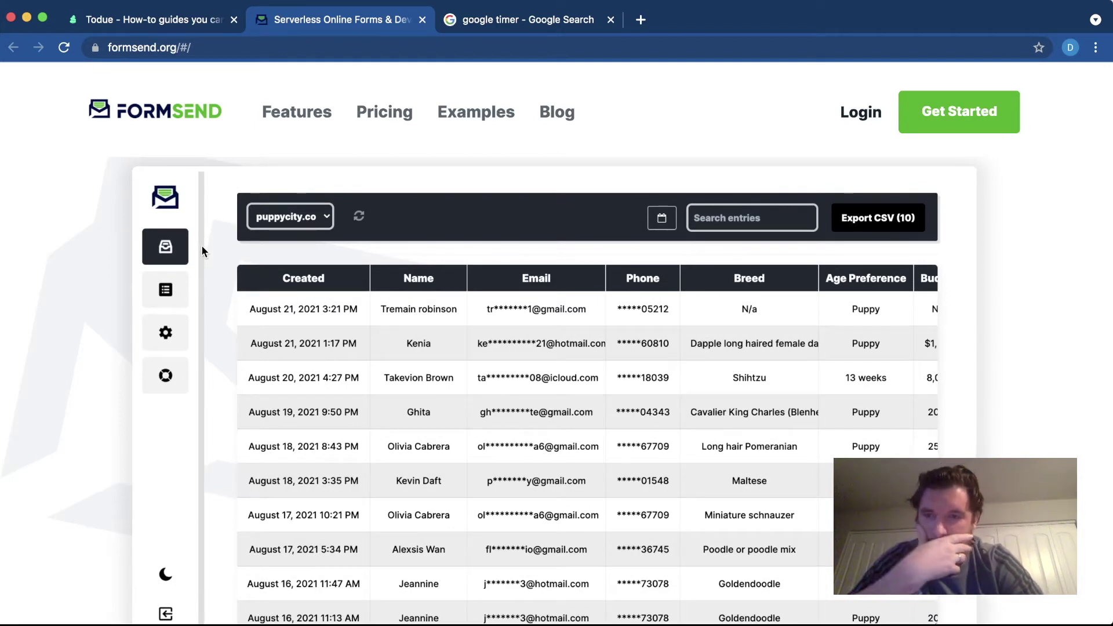
{"action": "scroll", "coordinate": [202, 251], "scroll_direction": "down", "scroll_amount": 1}
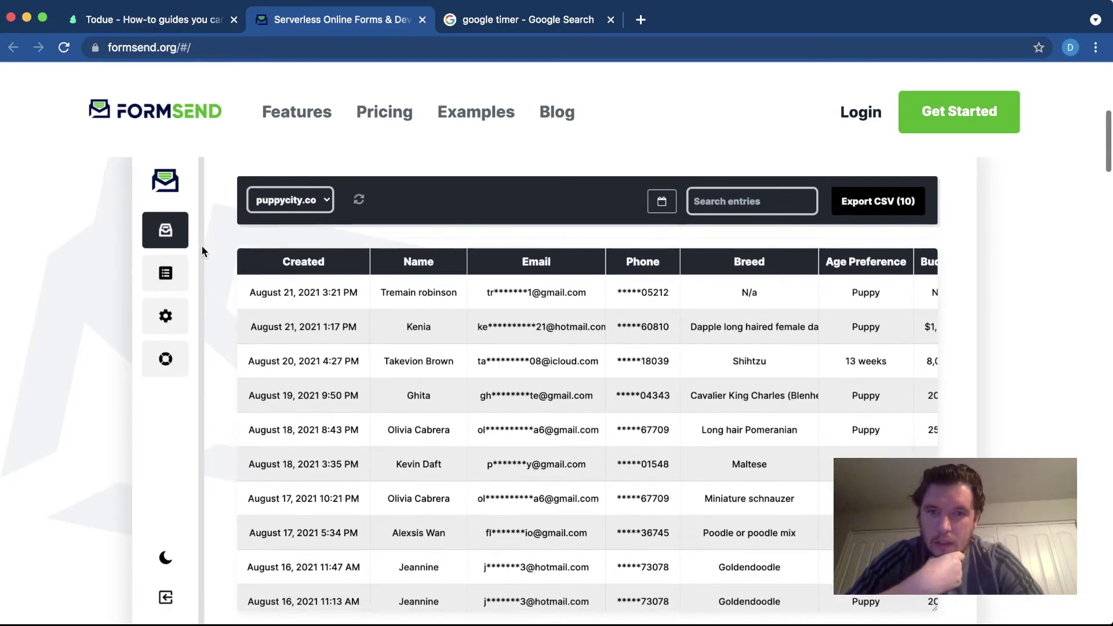
{"action": "scroll", "coordinate": [202, 251], "scroll_direction": "up", "scroll_amount": 2}
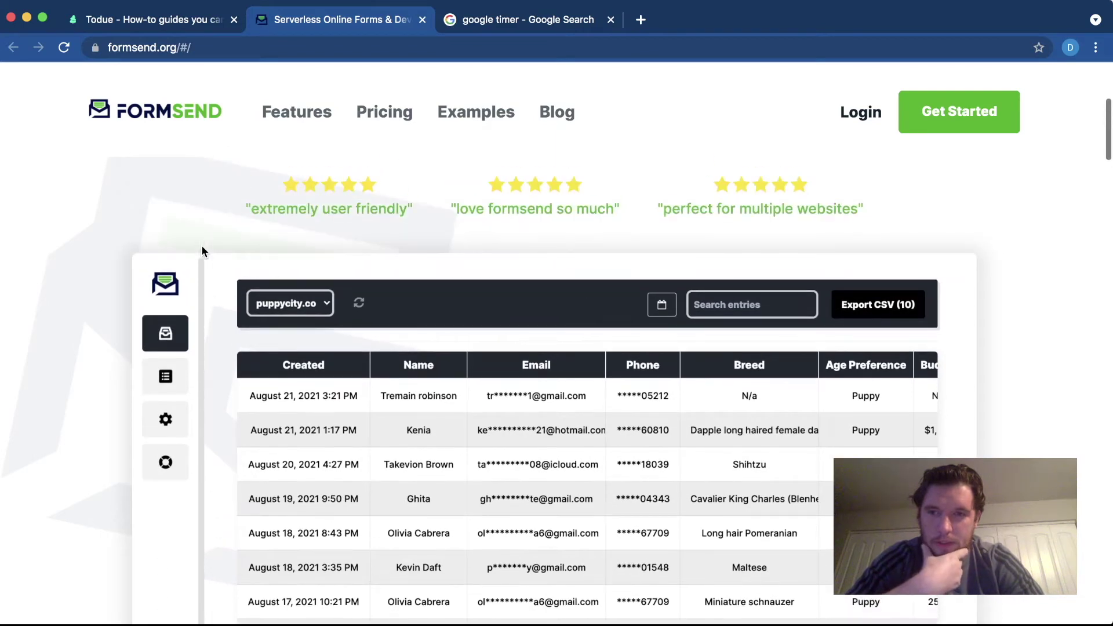
{"action": "scroll", "coordinate": [236, 293], "scroll_direction": "down", "scroll_amount": 2}
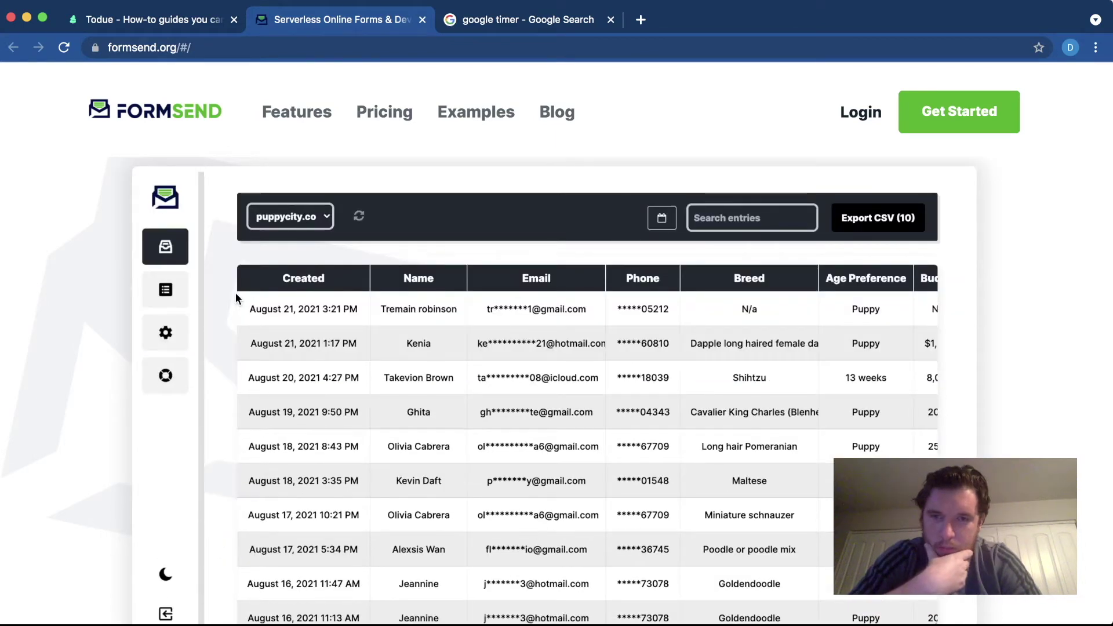
{"action": "scroll", "coordinate": [235, 292], "scroll_direction": "down", "scroll_amount": 2}
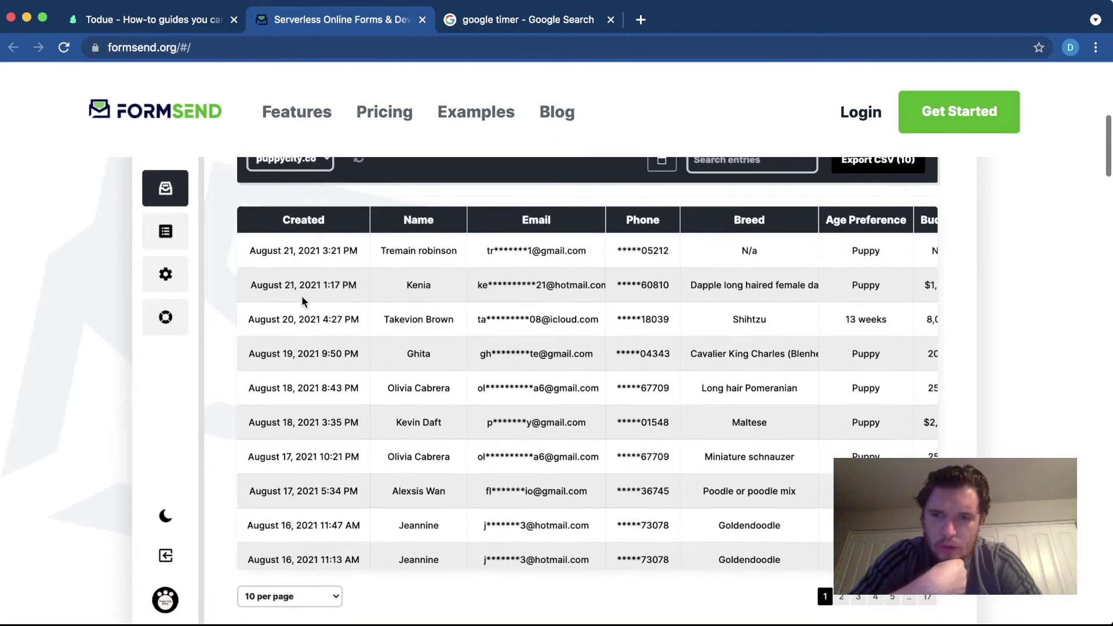
{"action": "scroll", "coordinate": [343, 288], "scroll_direction": "up", "scroll_amount": 1}
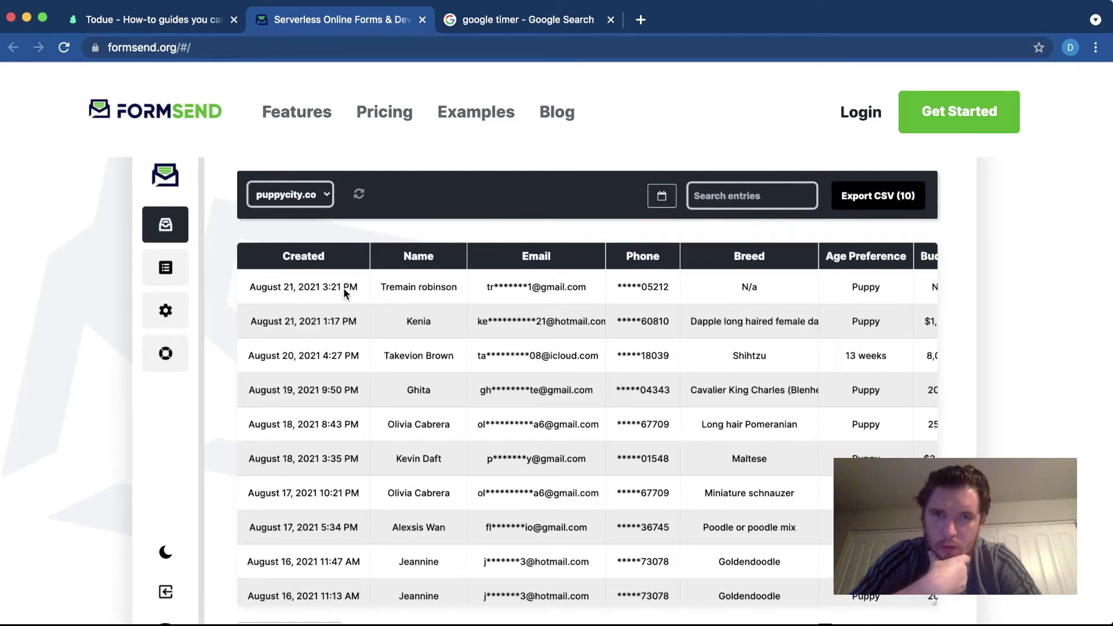
{"action": "scroll", "coordinate": [344, 287], "scroll_direction": "down", "scroll_amount": 2}
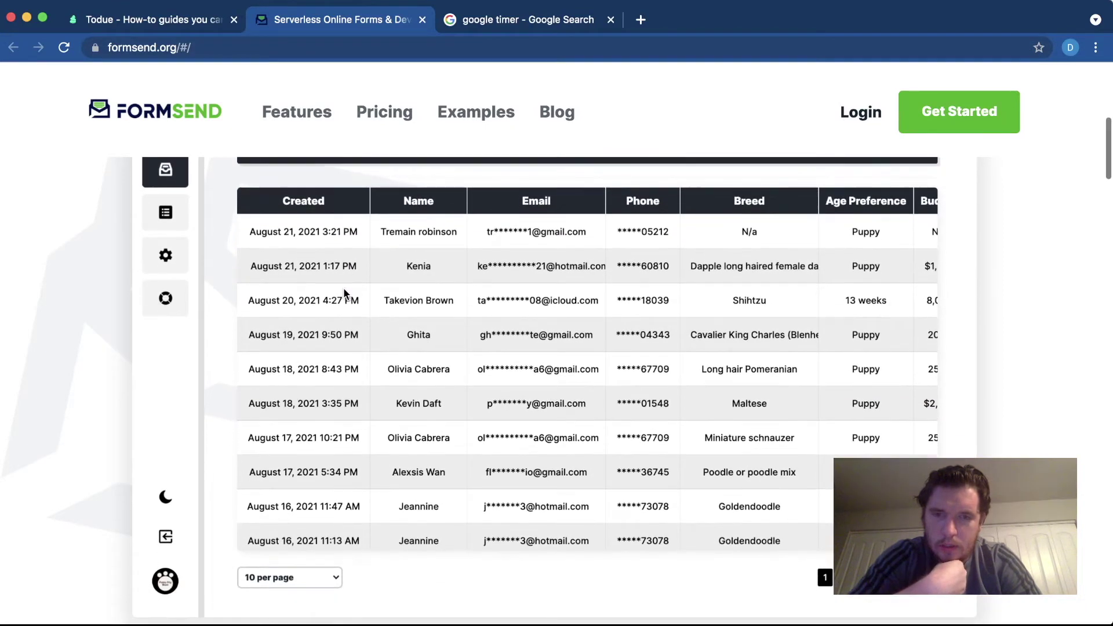
{"action": "scroll", "coordinate": [342, 287], "scroll_direction": "down", "scroll_amount": 1}
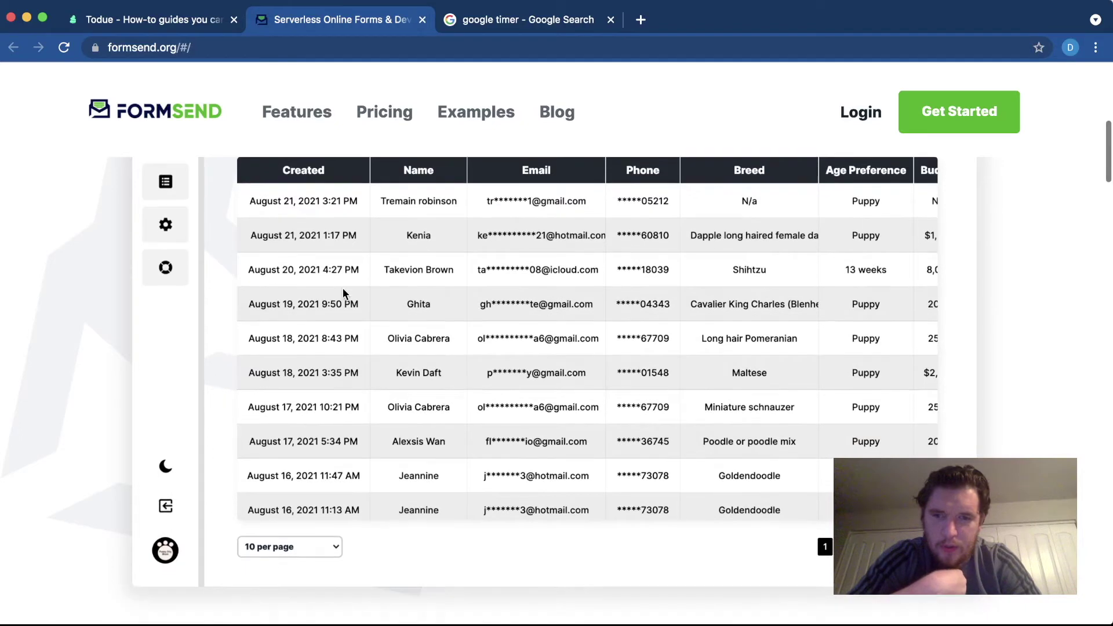
{"action": "scroll", "coordinate": [343, 293], "scroll_direction": "up", "scroll_amount": 1}
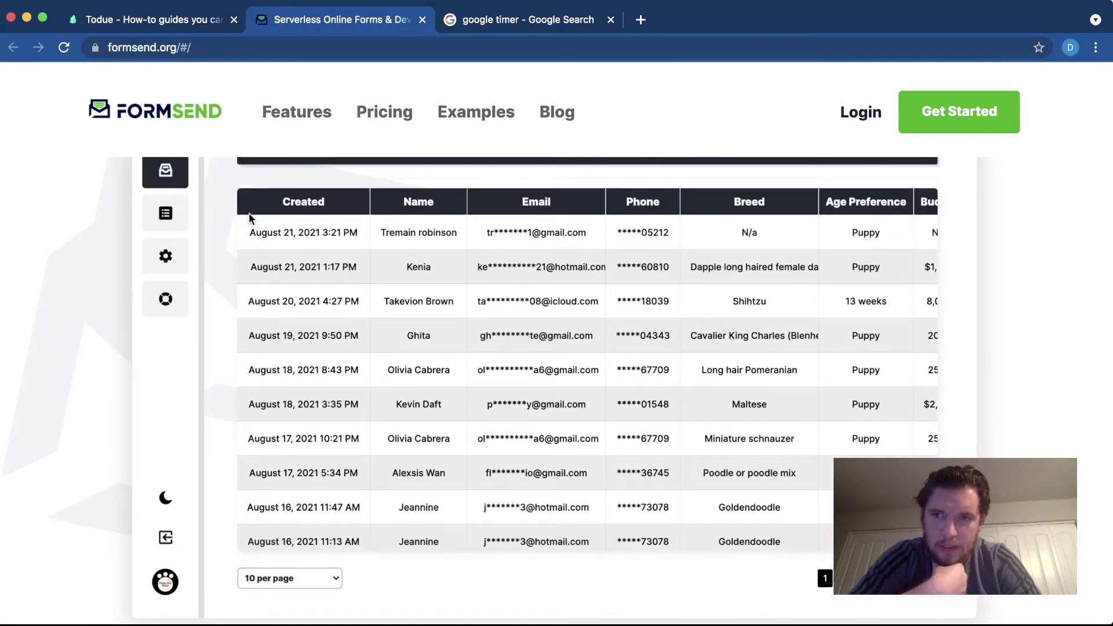
{"action": "scroll", "coordinate": [248, 213], "scroll_direction": "up", "scroll_amount": 3}
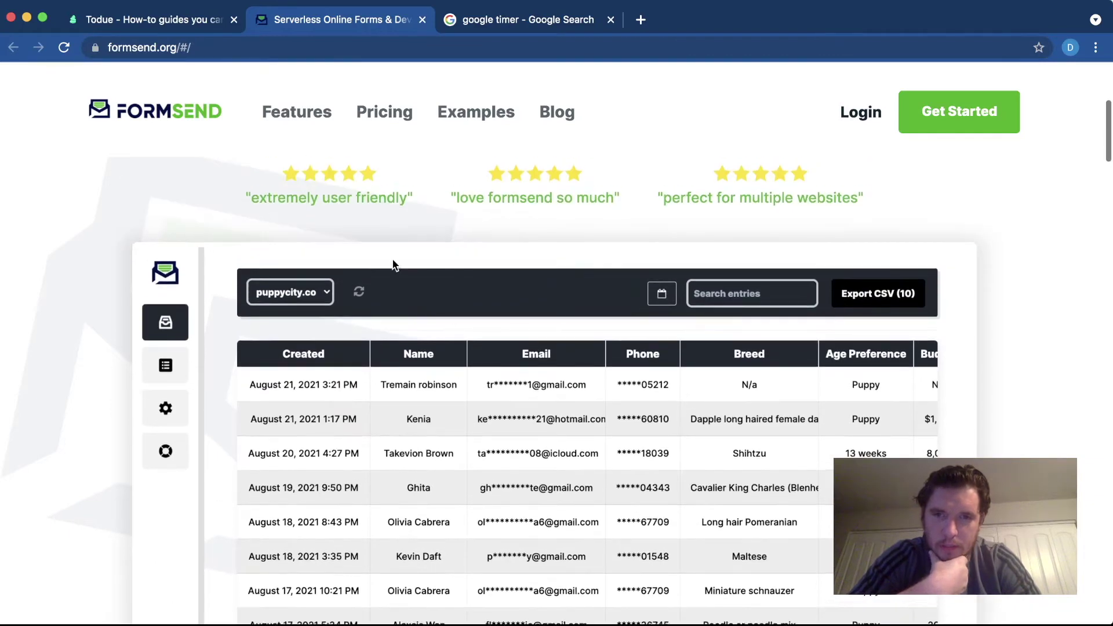
{"action": "scroll", "coordinate": [405, 432], "scroll_direction": "down", "scroll_amount": 5}
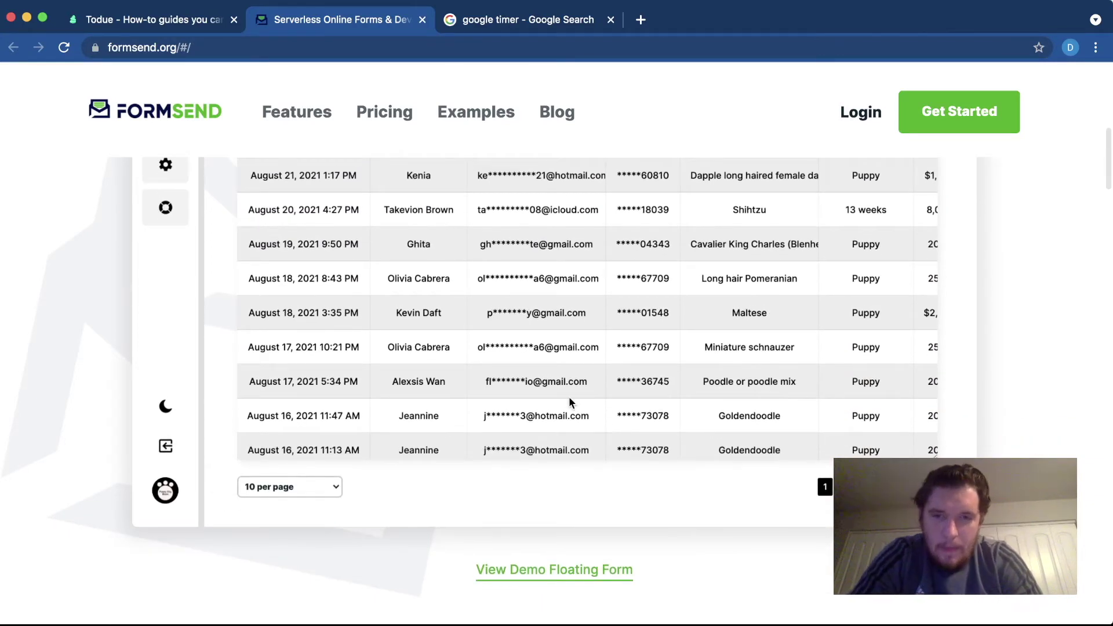
{"action": "scroll", "coordinate": [568, 397], "scroll_direction": "down", "scroll_amount": 1}
{"action": "scroll", "coordinate": [367, 356], "scroll_direction": "up", "scroll_amount": 5}
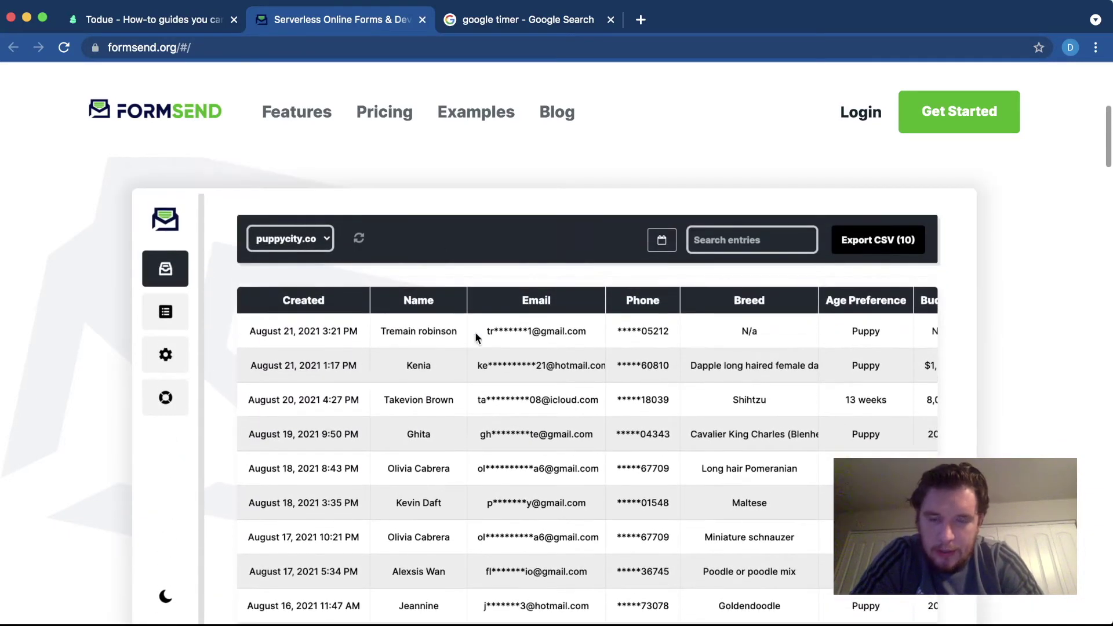
{"action": "scroll", "coordinate": [623, 249], "scroll_direction": "down", "scroll_amount": 1}
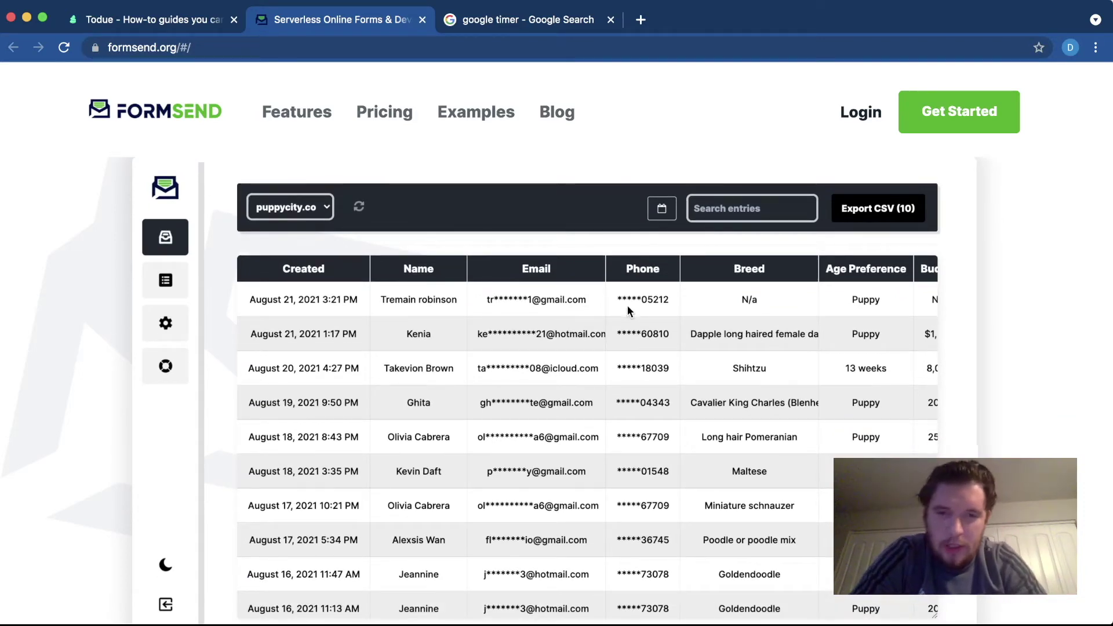
{"action": "scroll", "coordinate": [628, 308], "scroll_direction": "up", "scroll_amount": 1}
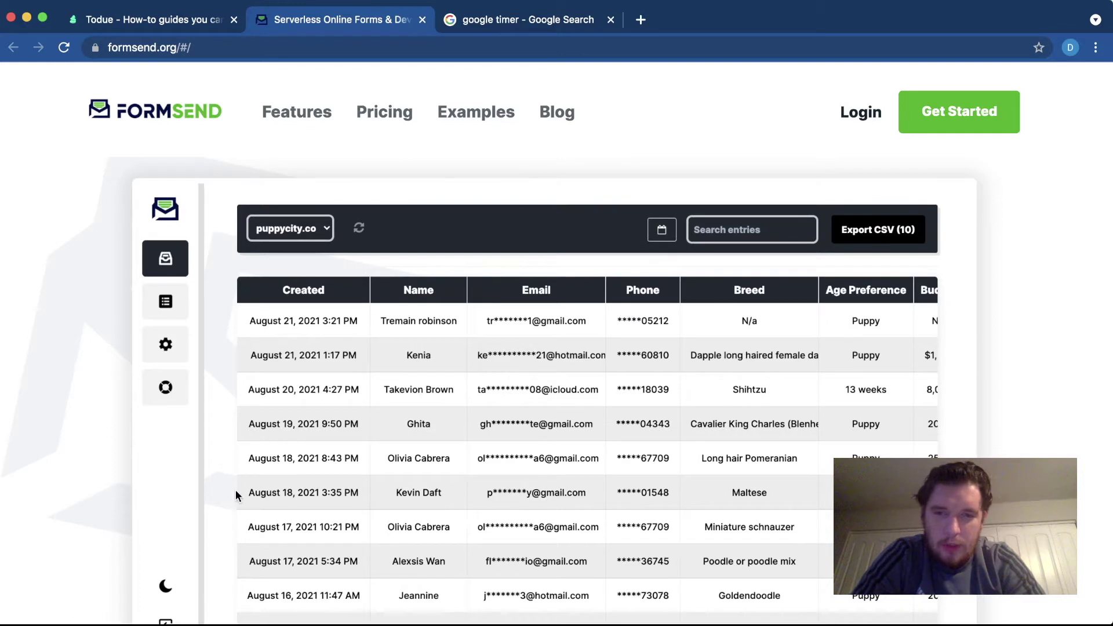
{"action": "scroll", "coordinate": [351, 488], "scroll_direction": "down", "scroll_amount": 1}
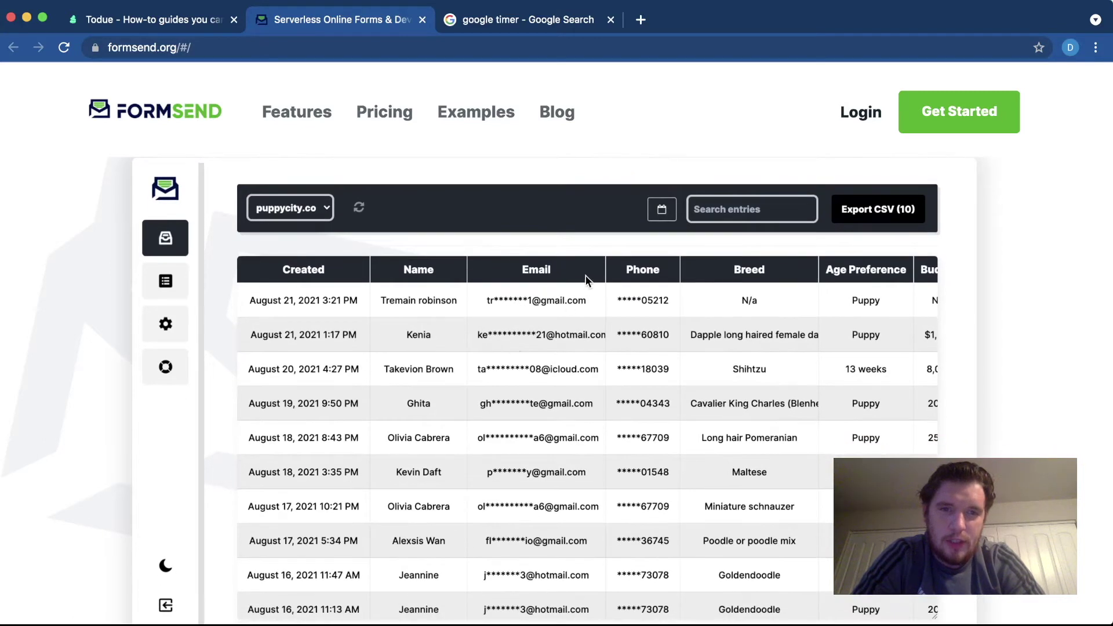
{"action": "scroll", "coordinate": [734, 198], "scroll_direction": "down", "scroll_amount": 9}
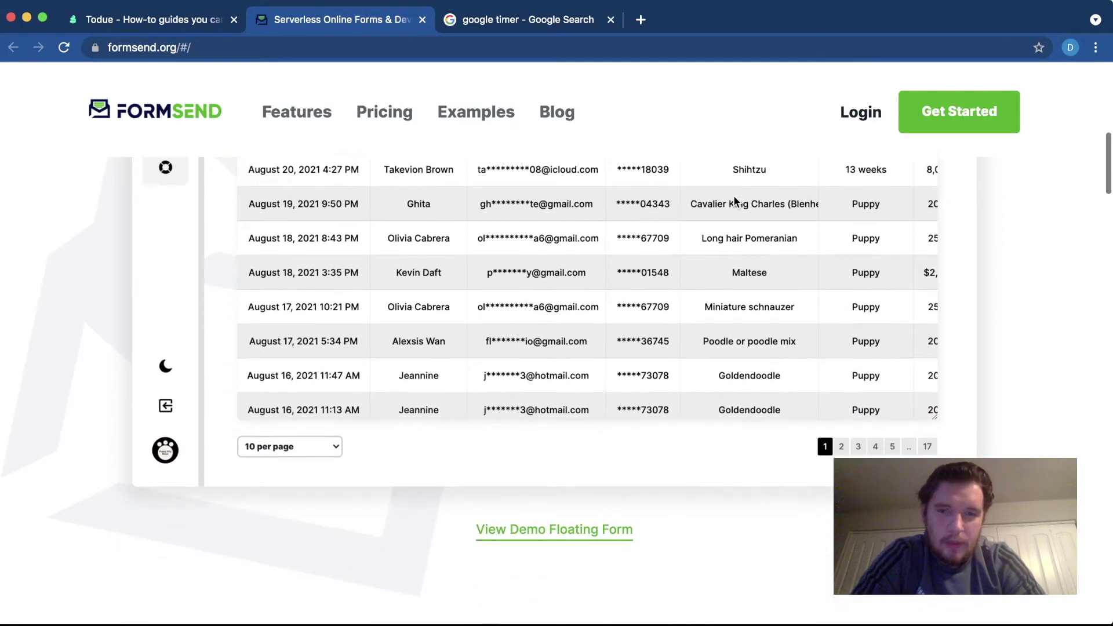
{"action": "scroll", "coordinate": [539, 388], "scroll_direction": "down", "scroll_amount": 1}
{"action": "scroll", "coordinate": [567, 428], "scroll_direction": "down", "scroll_amount": 1}
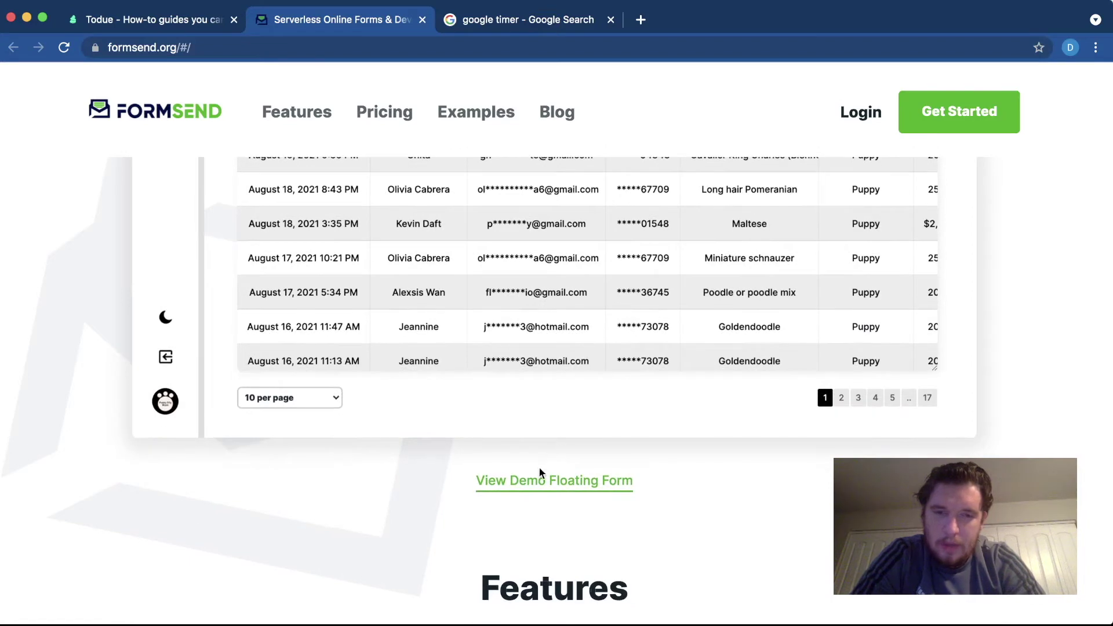
{"action": "scroll", "coordinate": [536, 472], "scroll_direction": "down", "scroll_amount": 1}
{"action": "scroll", "coordinate": [514, 458], "scroll_direction": "down", "scroll_amount": 3}
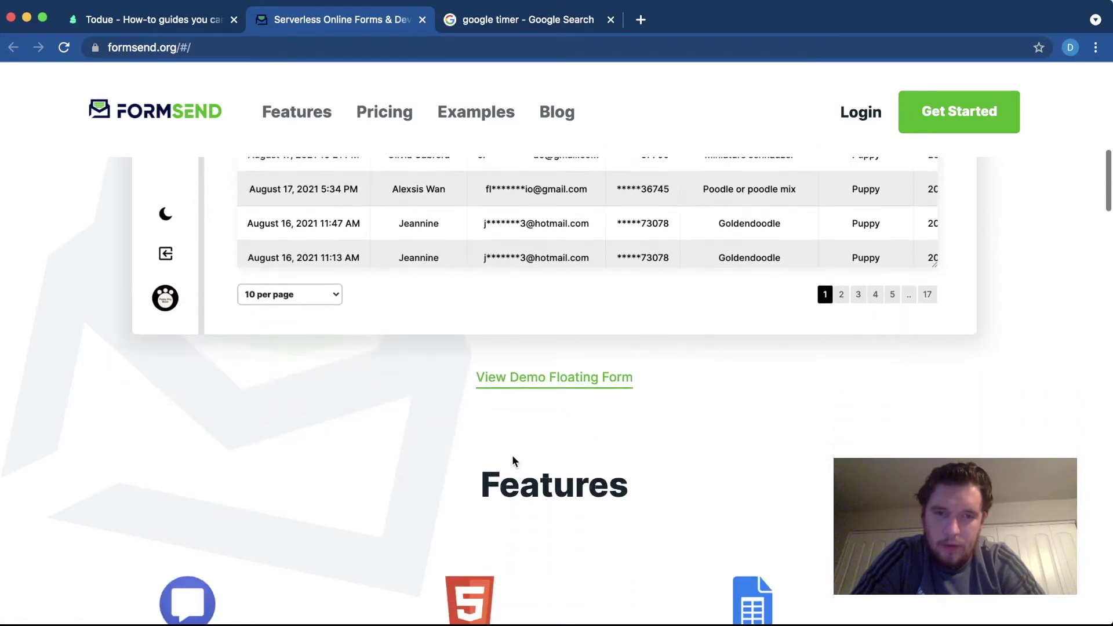
{"action": "scroll", "coordinate": [538, 407], "scroll_direction": "down", "scroll_amount": 4}
- Scroll past the Features cards and trusted-by logos down to the 'How it works?' section
{"action": "scroll", "coordinate": [540, 412], "scroll_direction": "down", "scroll_amount": 7}
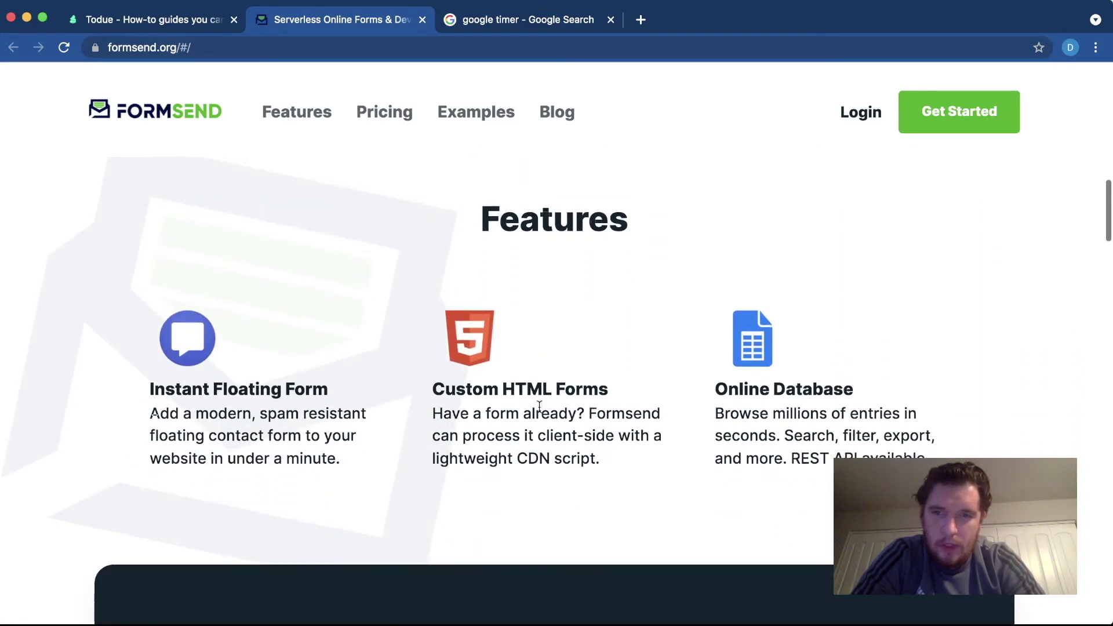
{"action": "scroll", "coordinate": [299, 427], "scroll_direction": "down", "scroll_amount": 1}
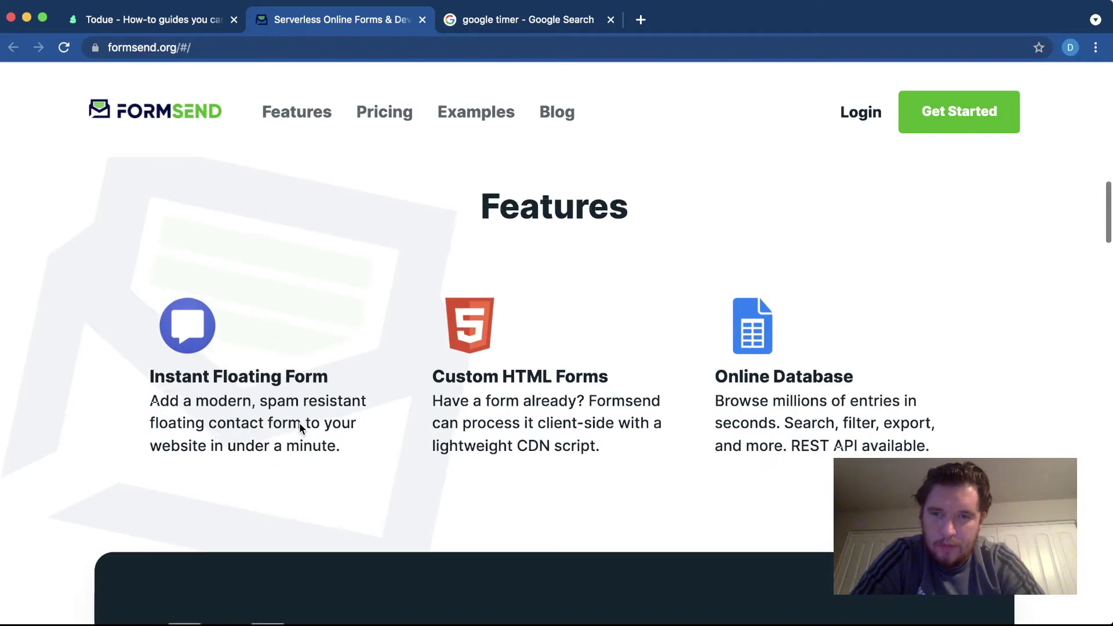
{"action": "scroll", "coordinate": [300, 423], "scroll_direction": "down", "scroll_amount": 1}
{"action": "scroll", "coordinate": [299, 422], "scroll_direction": "down", "scroll_amount": 1}
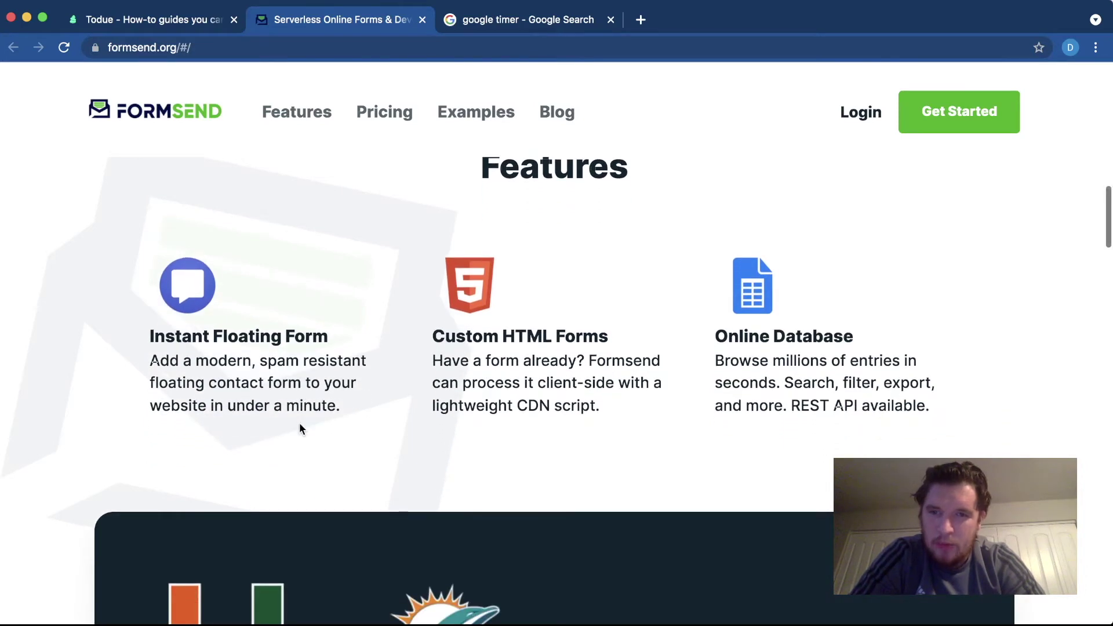
{"action": "scroll", "coordinate": [299, 423], "scroll_direction": "down", "scroll_amount": 1}
{"action": "scroll", "coordinate": [299, 422], "scroll_direction": "down", "scroll_amount": 1}
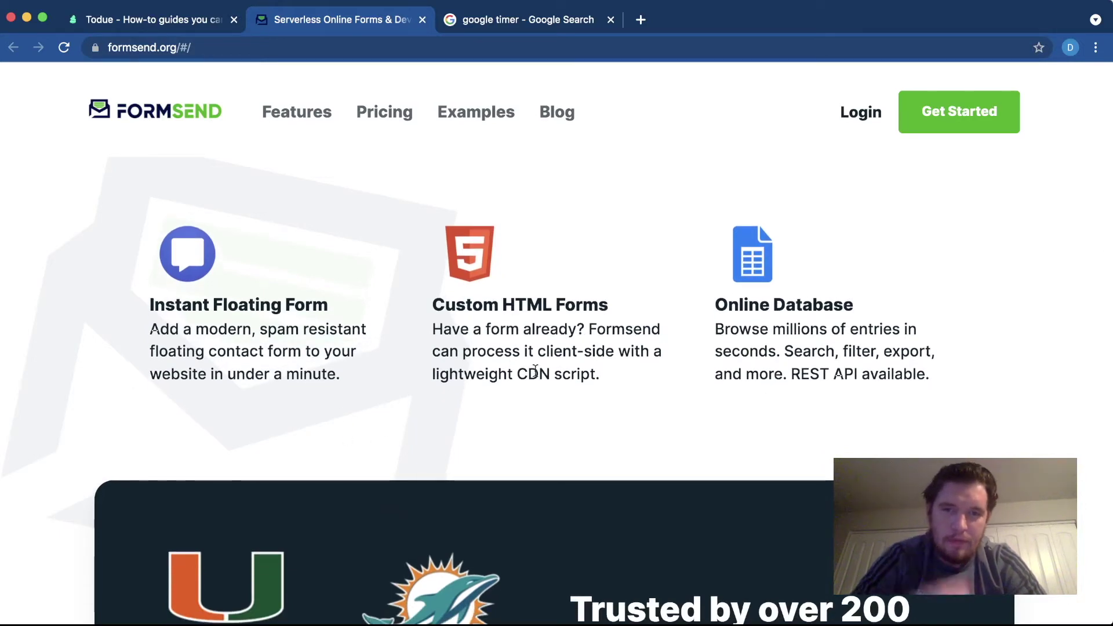
{"action": "scroll", "coordinate": [586, 402], "scroll_direction": "down", "scroll_amount": 1}
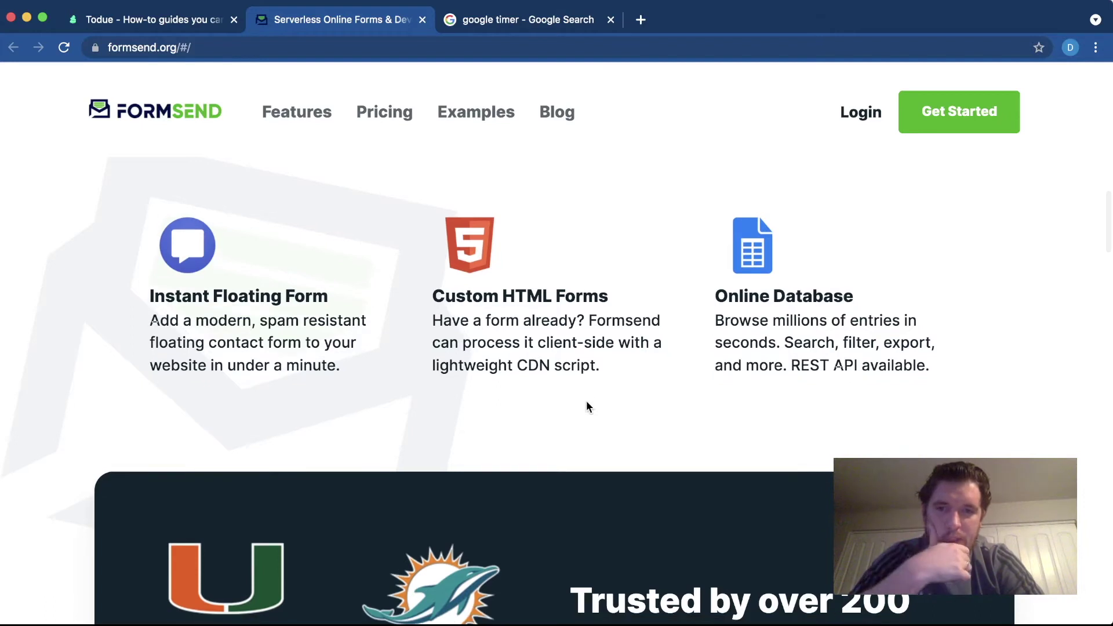
{"action": "scroll", "coordinate": [586, 406], "scroll_direction": "down", "scroll_amount": 1}
{"action": "scroll", "coordinate": [586, 402], "scroll_direction": "down", "scroll_amount": 1}
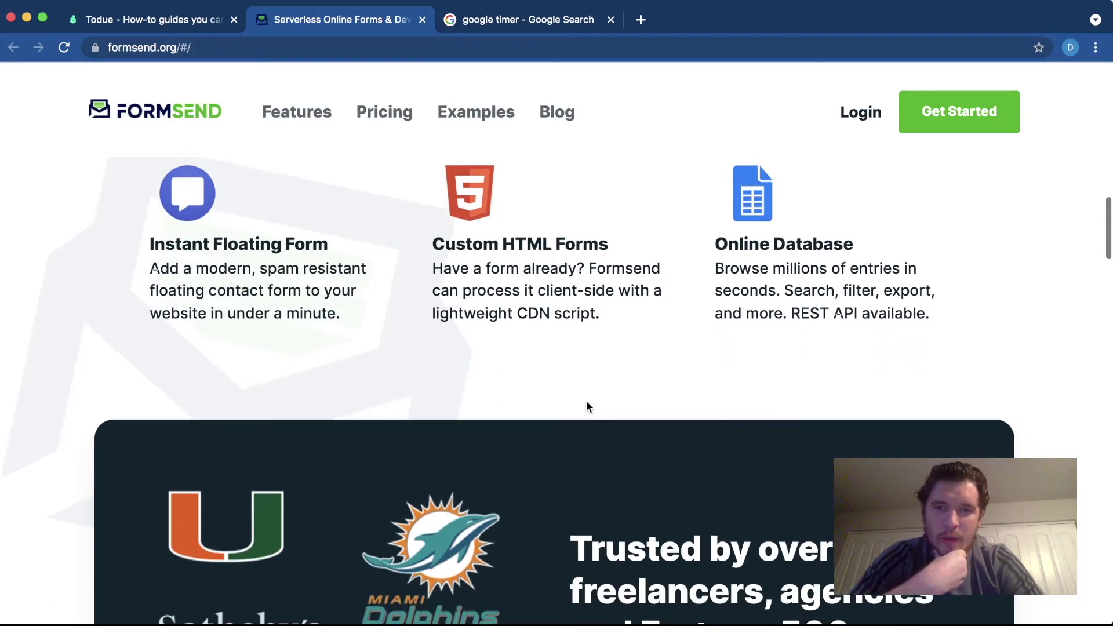
{"action": "scroll", "coordinate": [586, 401], "scroll_direction": "up", "scroll_amount": 1}
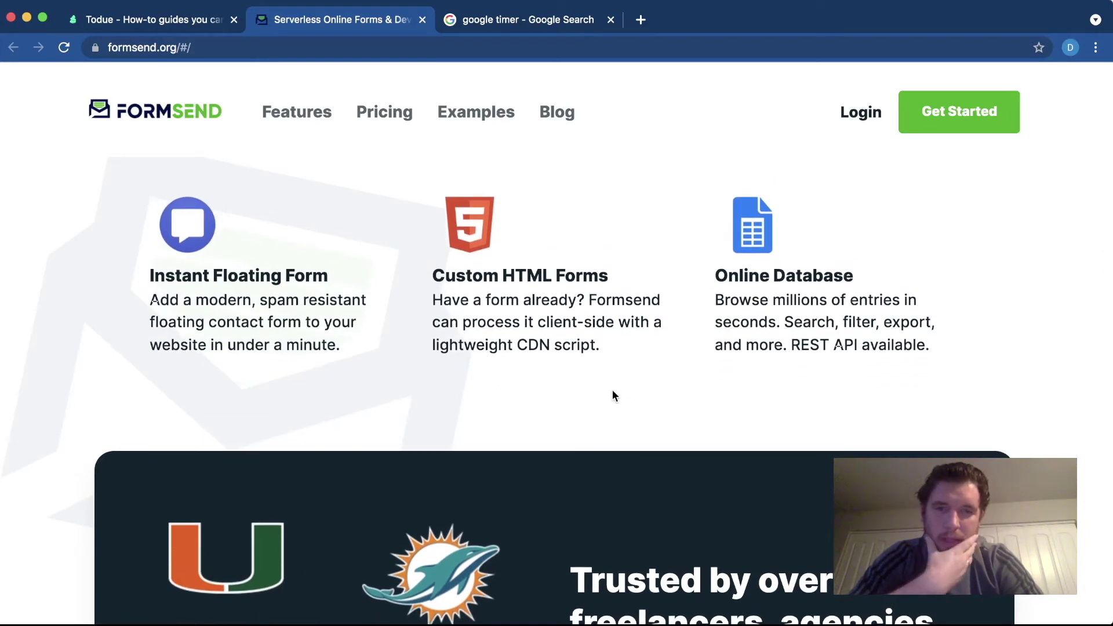
{"action": "scroll", "coordinate": [702, 359], "scroll_direction": "up", "scroll_amount": 1}
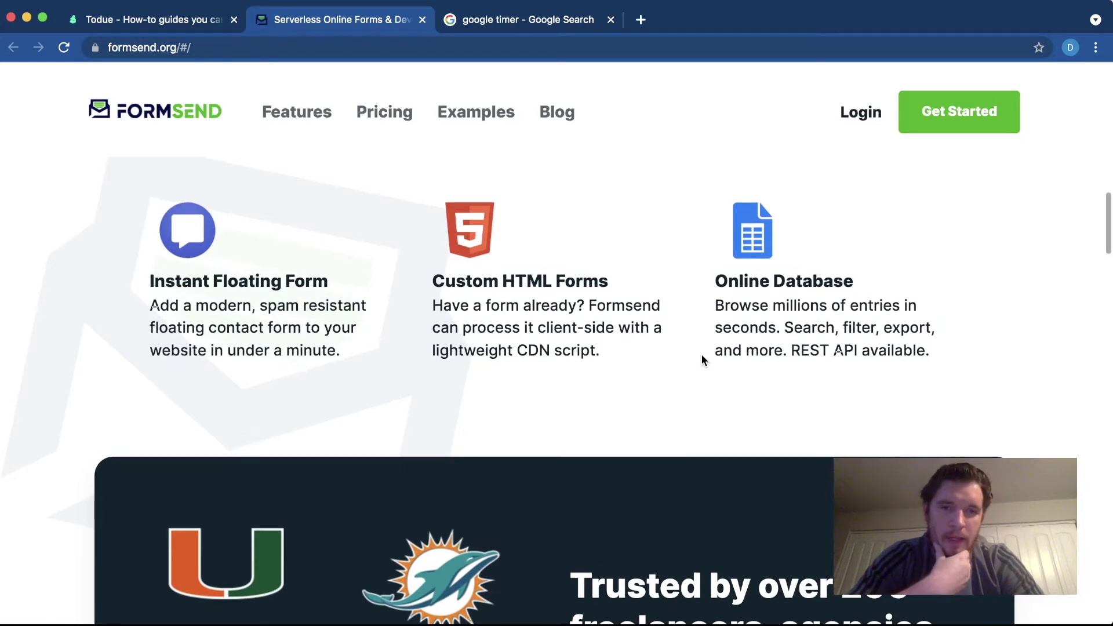
{"action": "scroll", "coordinate": [848, 336], "scroll_direction": "down", "scroll_amount": 1}
{"action": "scroll", "coordinate": [848, 337], "scroll_direction": "down", "scroll_amount": 1}
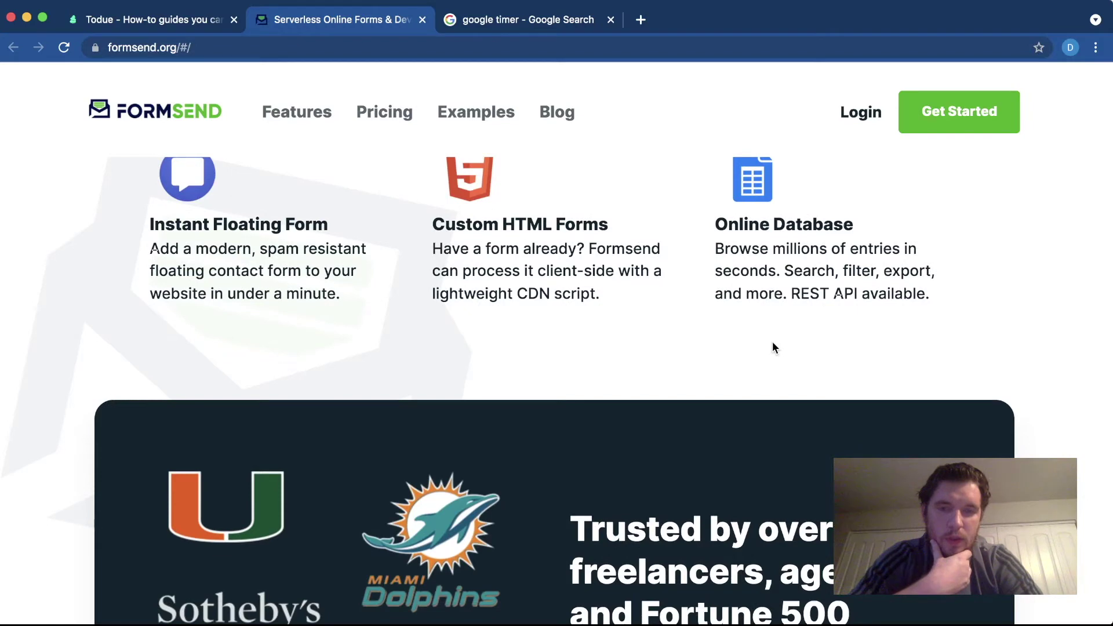
{"action": "scroll", "coordinate": [774, 348], "scroll_direction": "down", "scroll_amount": 5}
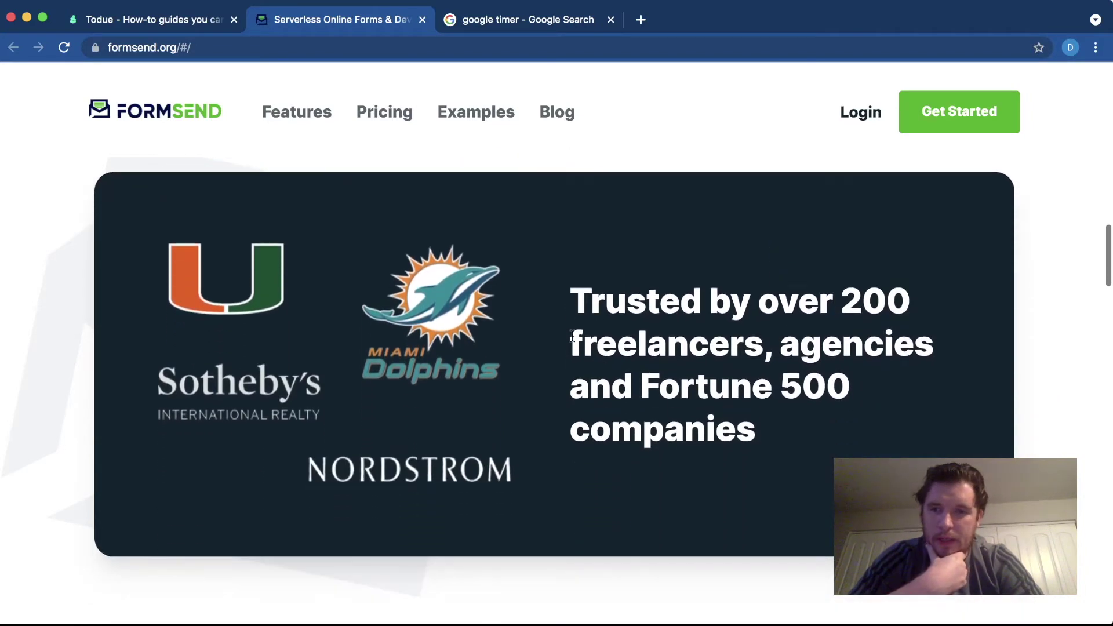
{"action": "scroll", "coordinate": [572, 337], "scroll_direction": "up", "scroll_amount": 3}
{"action": "scroll", "coordinate": [572, 336], "scroll_direction": "down", "scroll_amount": 4}
{"action": "scroll", "coordinate": [572, 336], "scroll_direction": "up", "scroll_amount": 1}
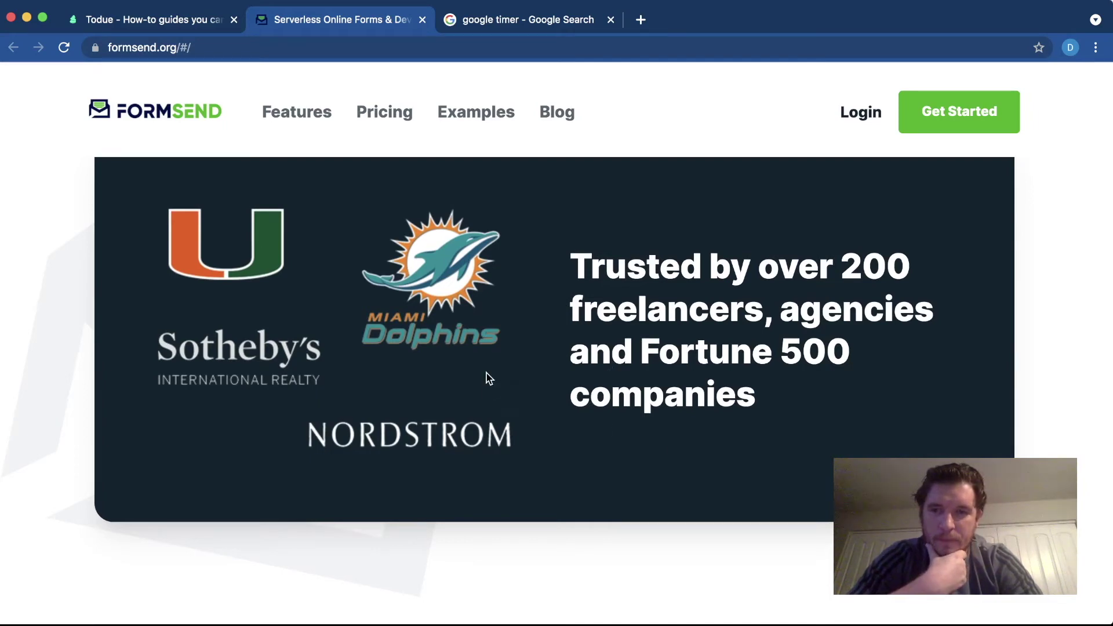
{"action": "scroll", "coordinate": [488, 383], "scroll_direction": "up", "scroll_amount": 3}
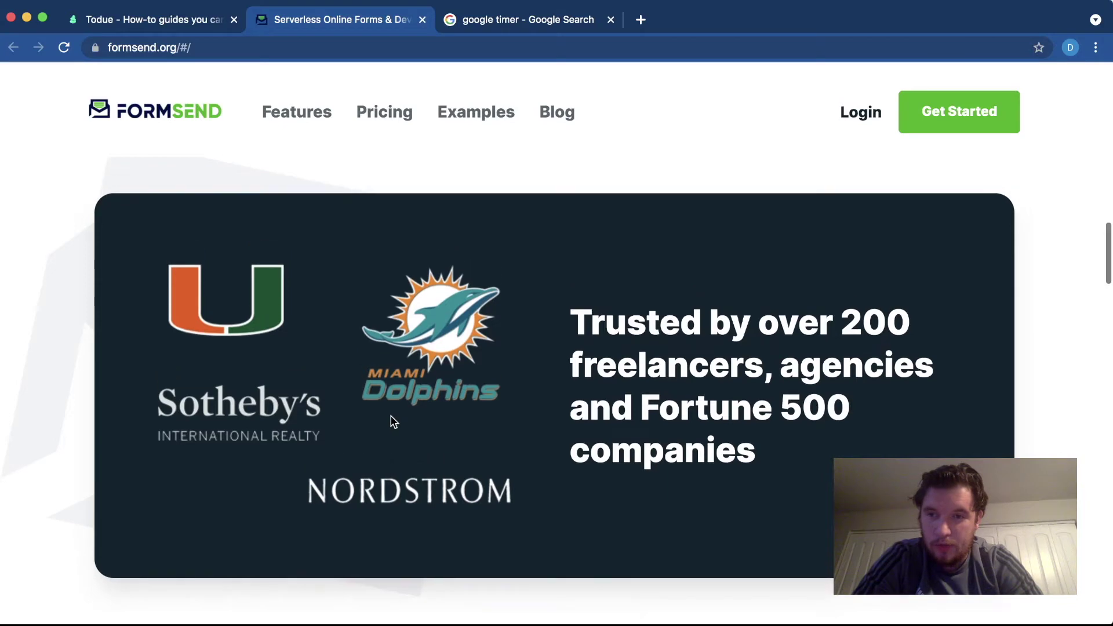
{"action": "scroll", "coordinate": [391, 422], "scroll_direction": "down", "scroll_amount": 6}
{"action": "scroll", "coordinate": [390, 422], "scroll_direction": "down", "scroll_amount": 1}
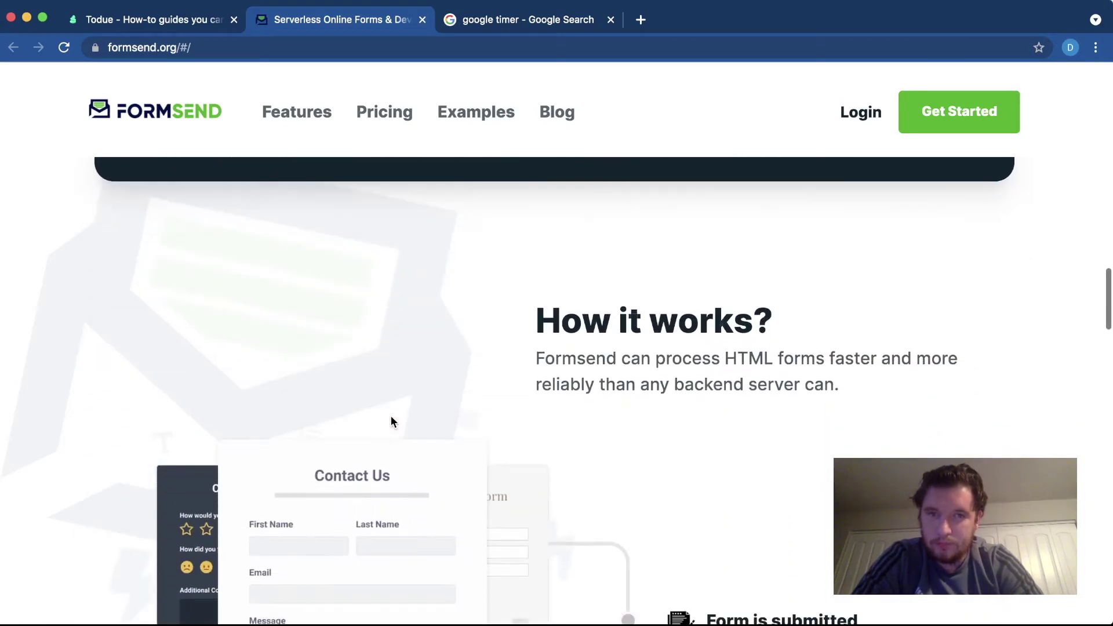
{"action": "scroll", "coordinate": [406, 266], "scroll_direction": "down", "scroll_amount": 1}
- Change the Google timer from 10 minutes to 6m 00s and start the countdown
{"action": "left_click", "coordinate": [488, 17]}
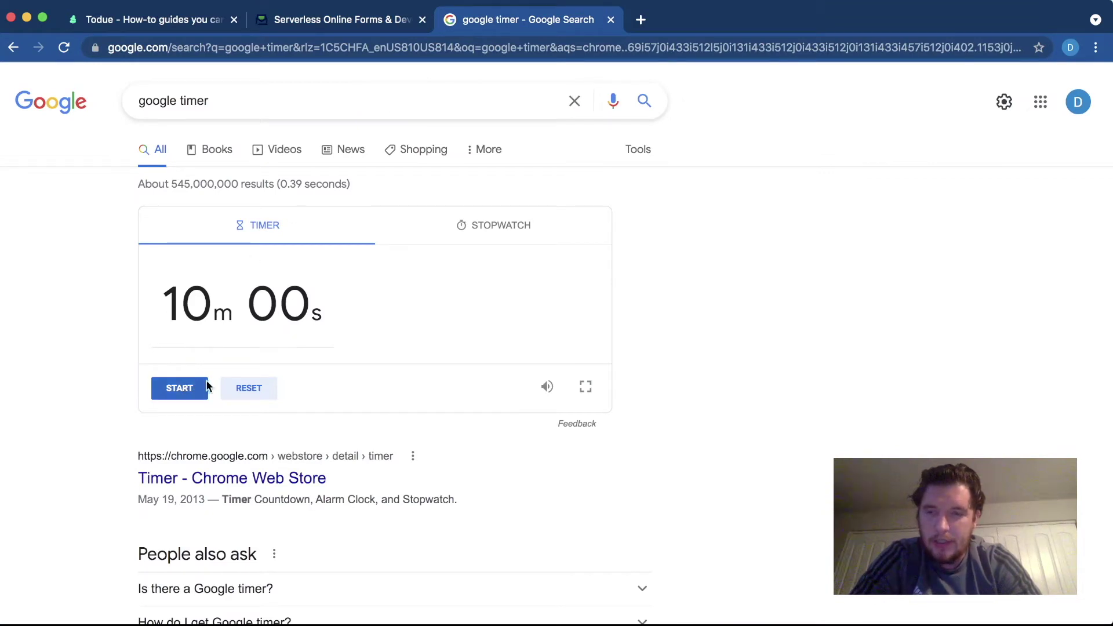
{"action": "left_click", "coordinate": [207, 307]}
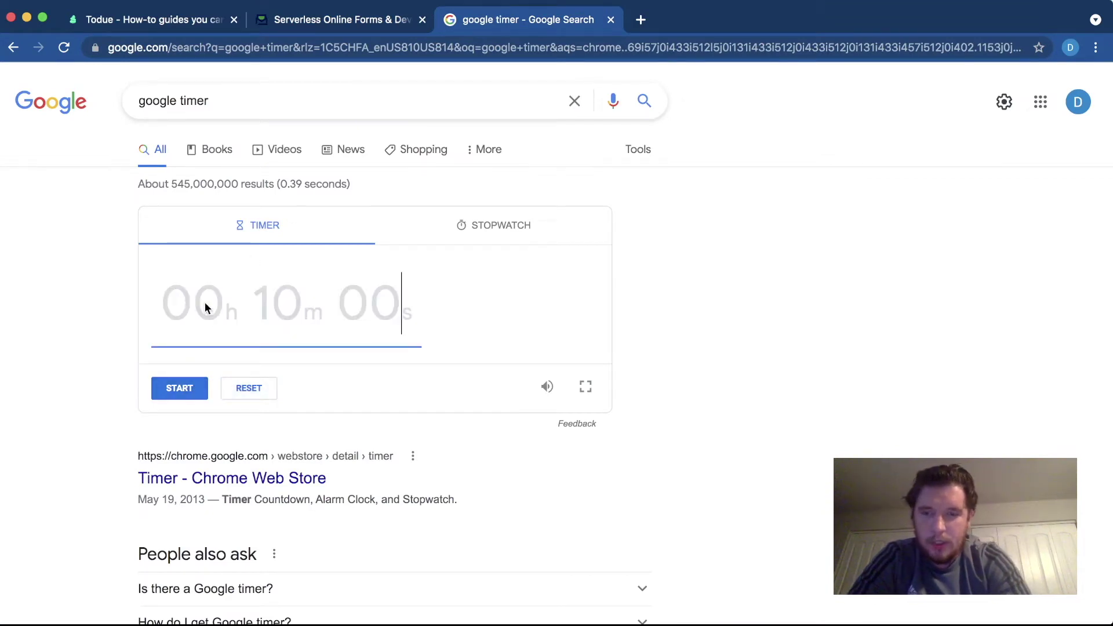
{"action": "type", "text": "7"}
{"action": "key", "text": "BackSpace"}
{"action": "type", "text": "6"}
{"action": "type", "text": "0m 0"}
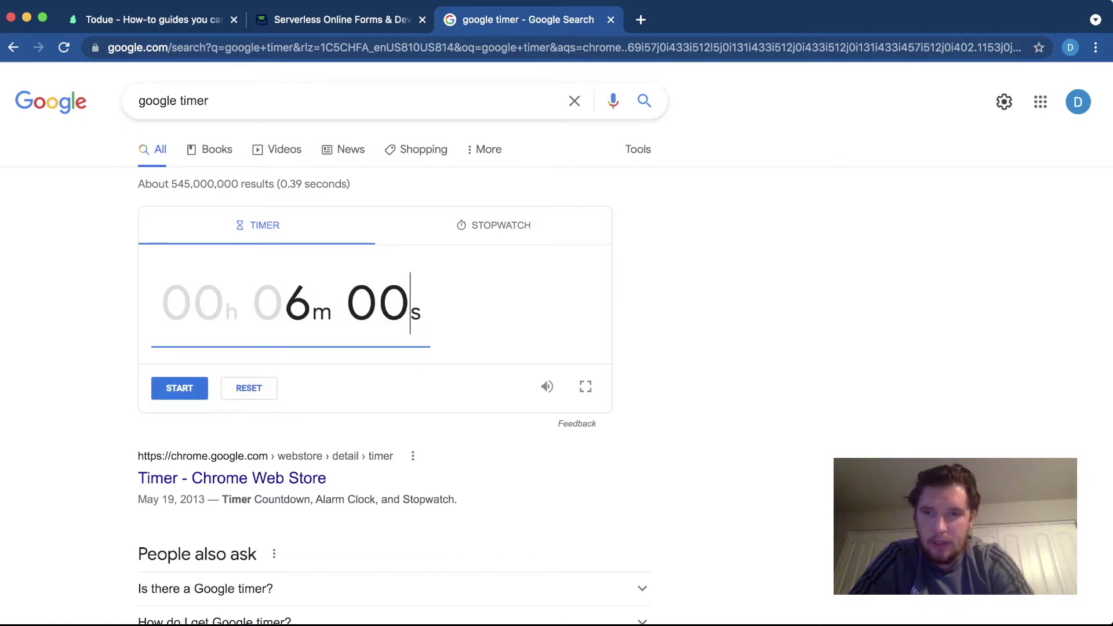
{"action": "type", "text": "0"}
{"action": "key", "text": "BackSpace"}
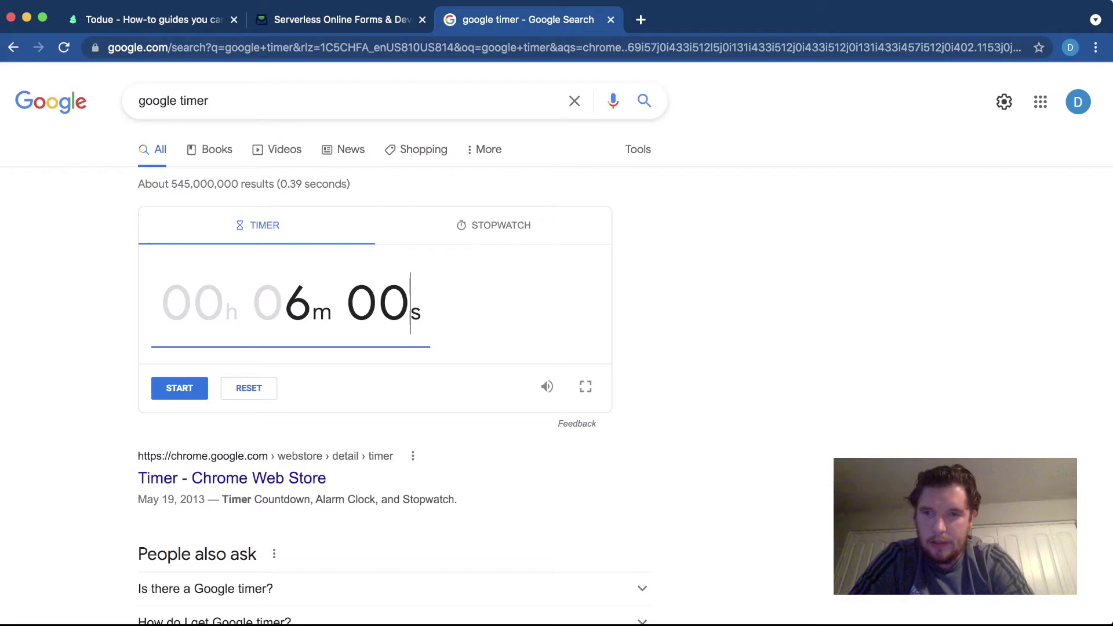
{"action": "left_click", "coordinate": [174, 389]}
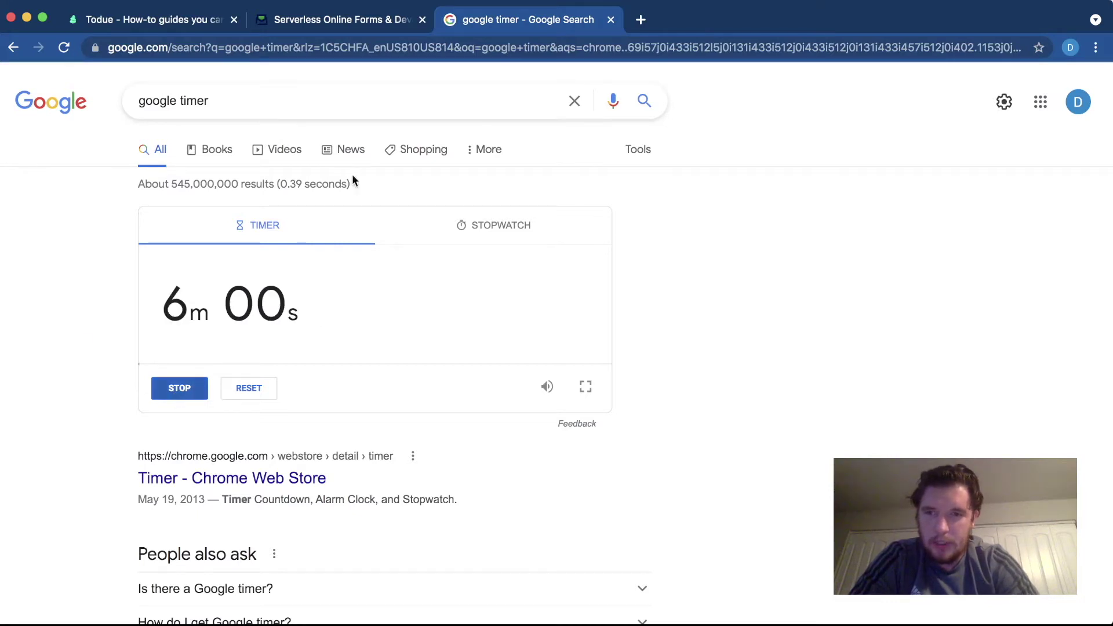
{"action": "left_click", "coordinate": [386, 21]}
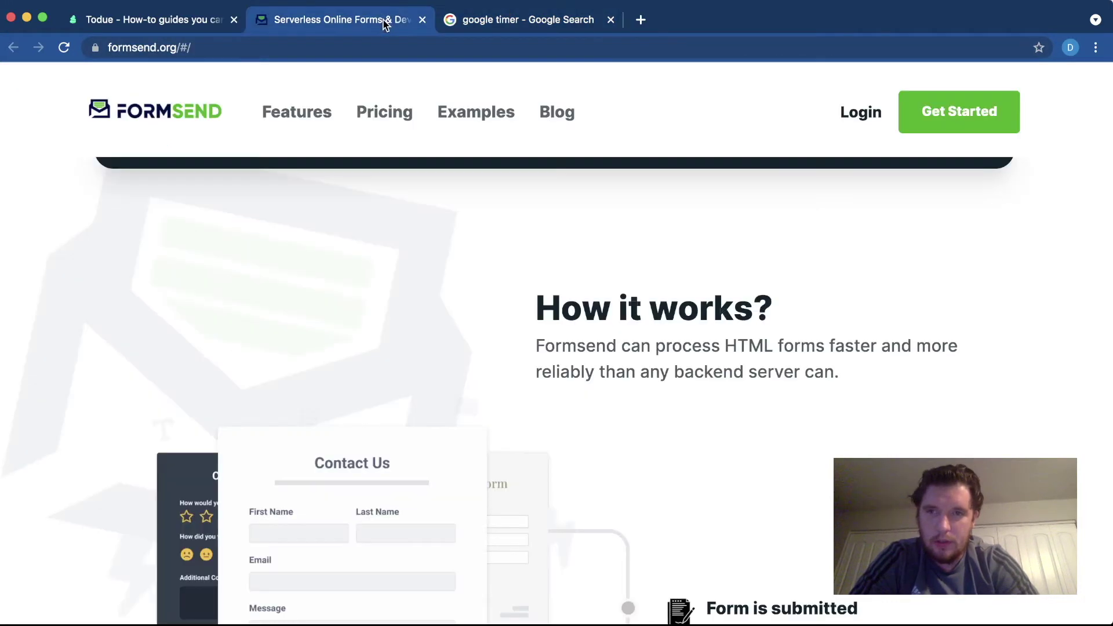
{"action": "scroll", "coordinate": [394, 310], "scroll_direction": "down", "scroll_amount": 3}
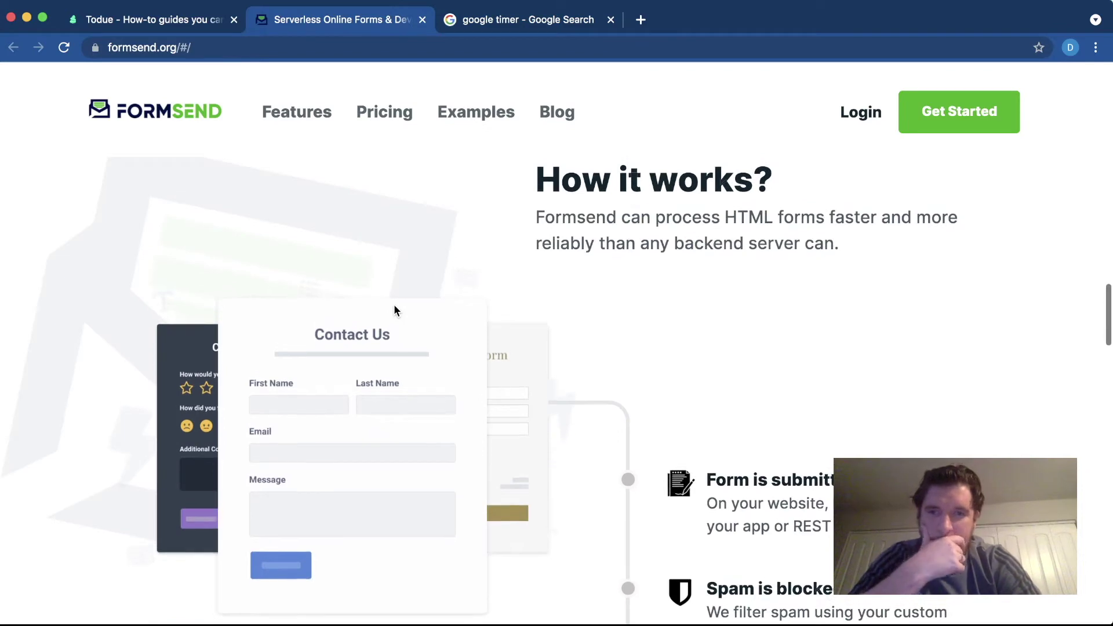
{"action": "scroll", "coordinate": [648, 286], "scroll_direction": "down", "scroll_amount": 1}
{"action": "scroll", "coordinate": [649, 286], "scroll_direction": "down", "scroll_amount": 2}
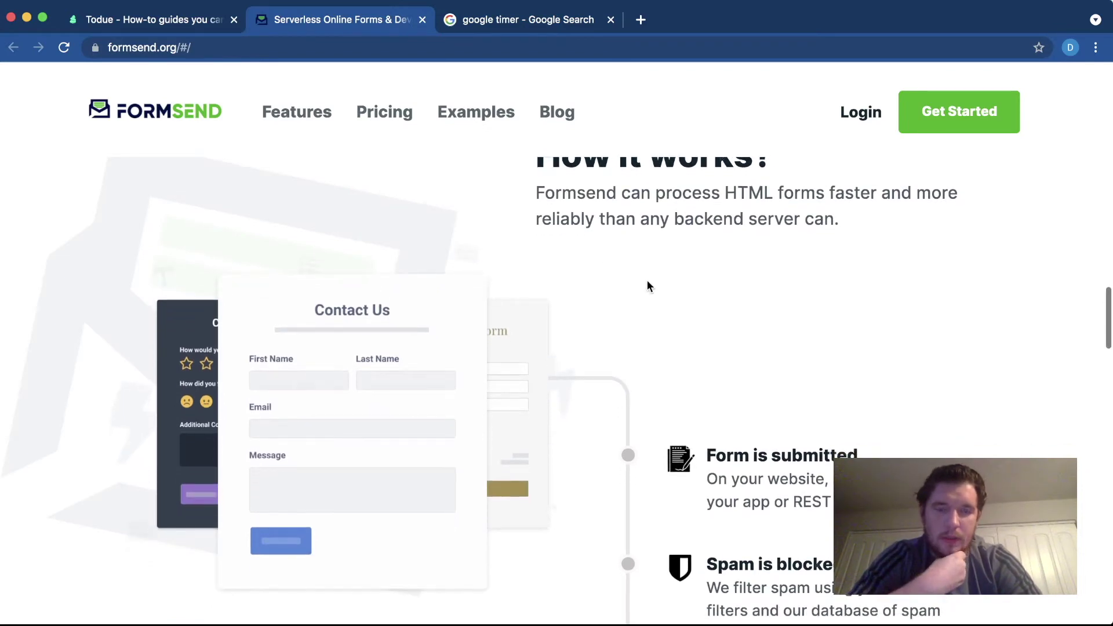
{"action": "scroll", "coordinate": [647, 282], "scroll_direction": "down", "scroll_amount": 2}
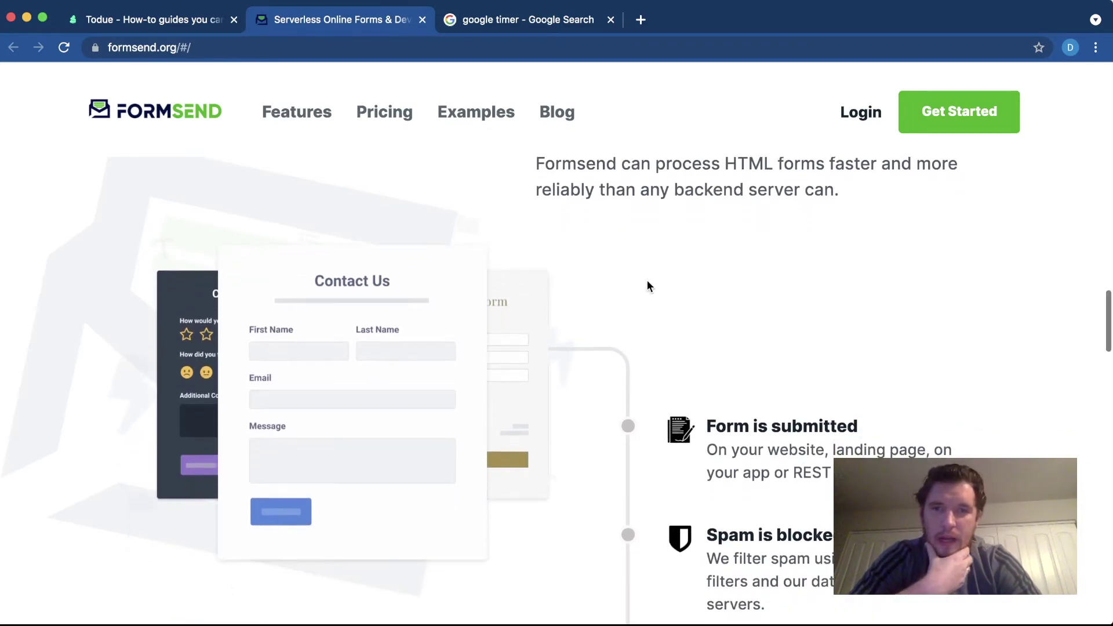
{"action": "scroll", "coordinate": [647, 284], "scroll_direction": "up", "scroll_amount": 4}
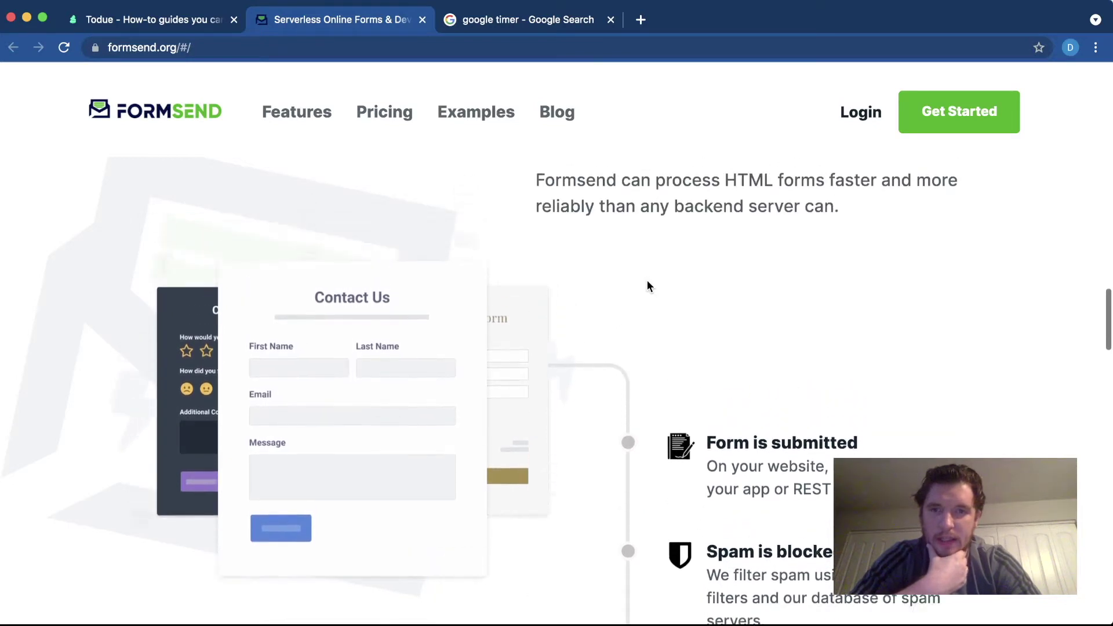
{"action": "scroll", "coordinate": [648, 285], "scroll_direction": "down", "scroll_amount": 6}
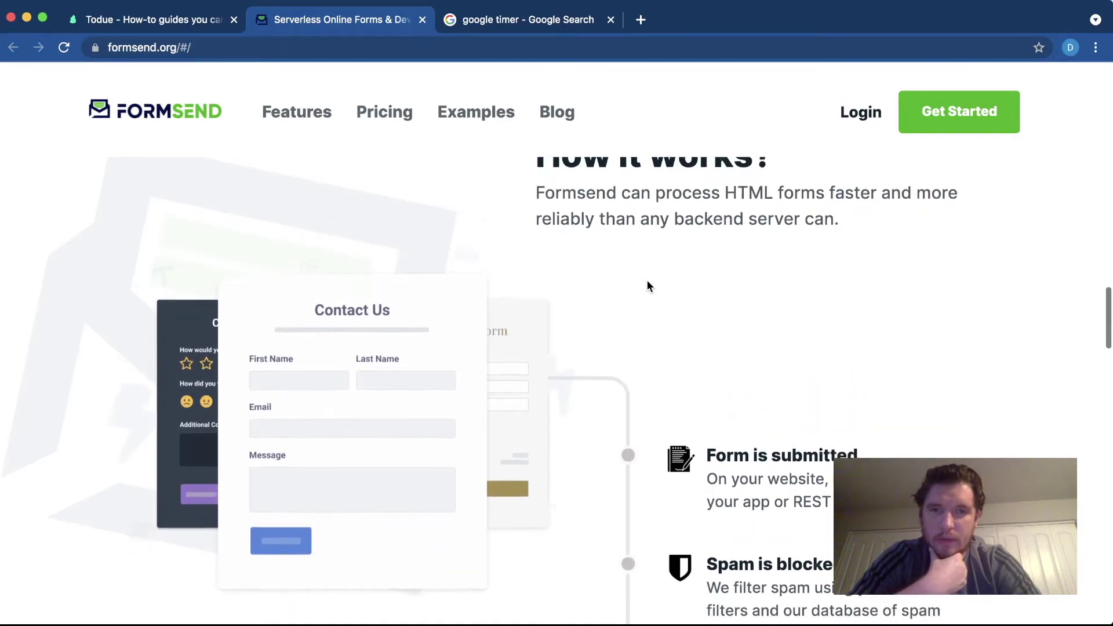
{"action": "scroll", "coordinate": [638, 313], "scroll_direction": "down", "scroll_amount": 2}
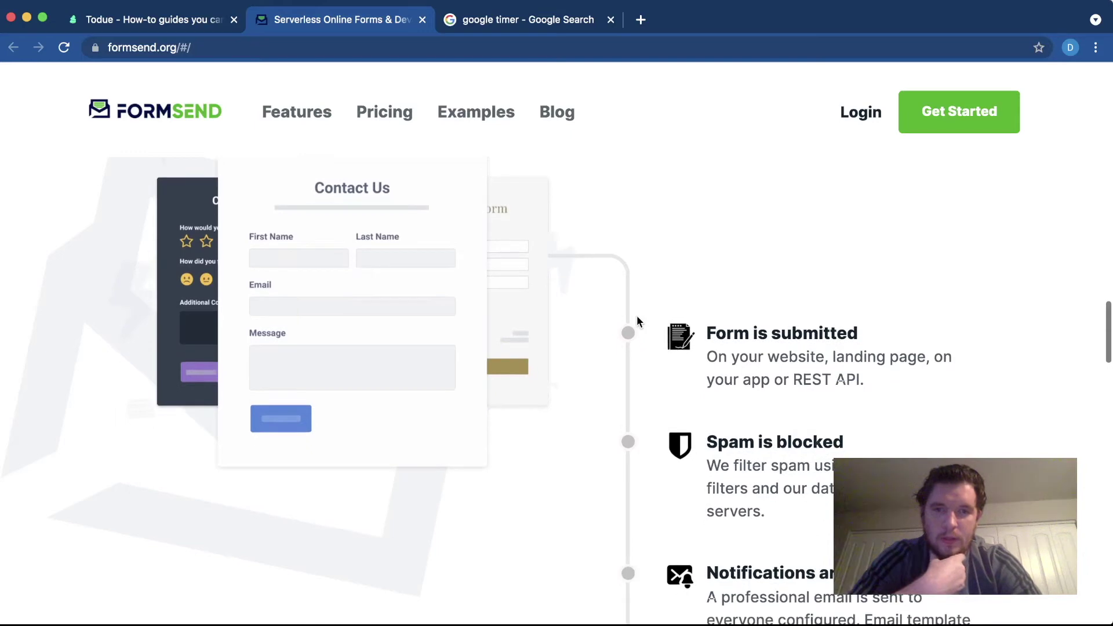
{"action": "scroll", "coordinate": [672, 334], "scroll_direction": "up", "scroll_amount": 3}
{"action": "scroll", "coordinate": [690, 353], "scroll_direction": "down", "scroll_amount": 4}
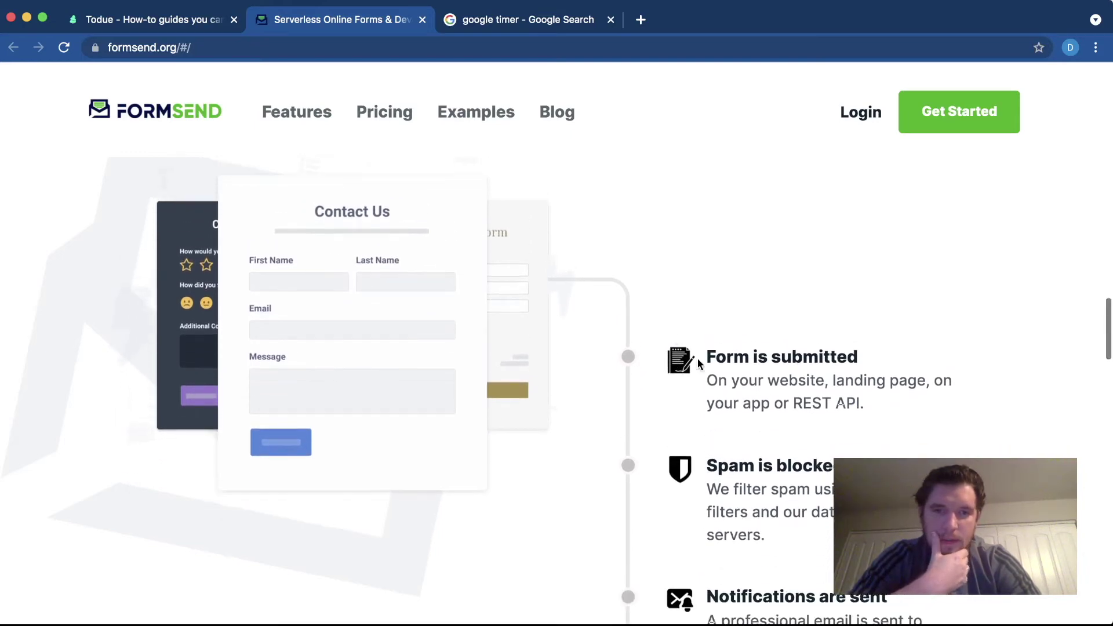
{"action": "scroll", "coordinate": [706, 376], "scroll_direction": "down", "scroll_amount": 5}
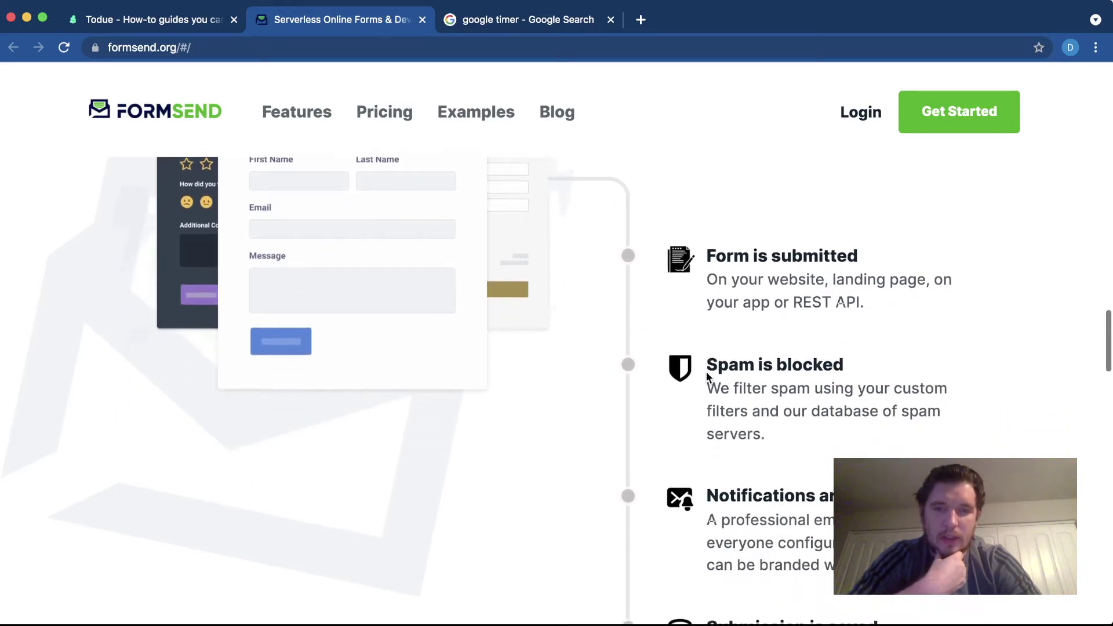
{"action": "scroll", "coordinate": [706, 374], "scroll_direction": "down", "scroll_amount": 4}
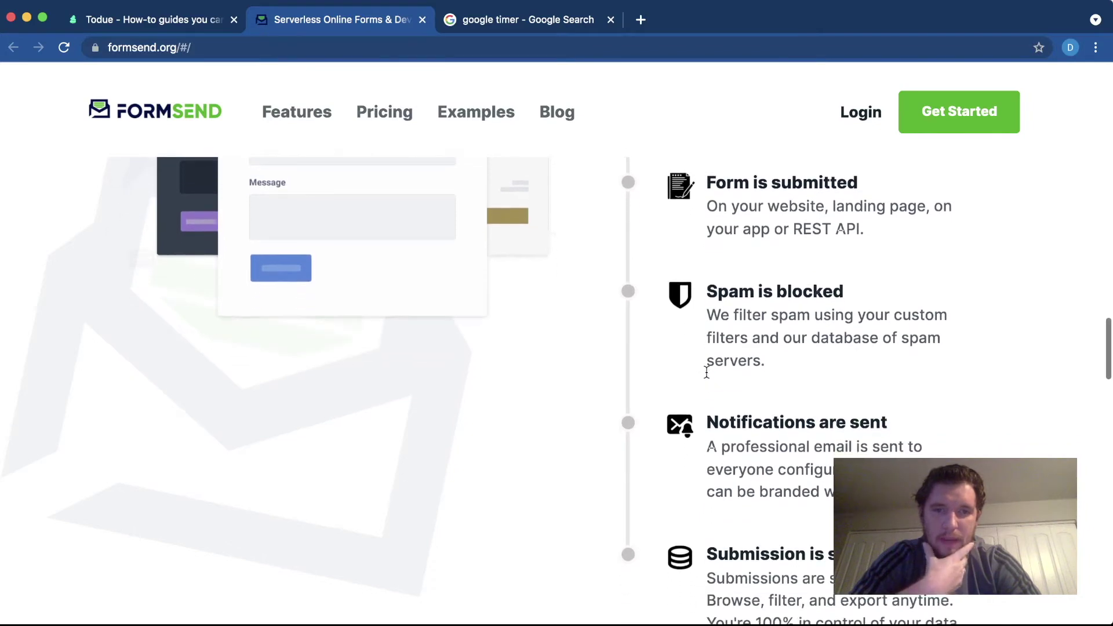
{"action": "scroll", "coordinate": [706, 371], "scroll_direction": "down", "scroll_amount": 2}
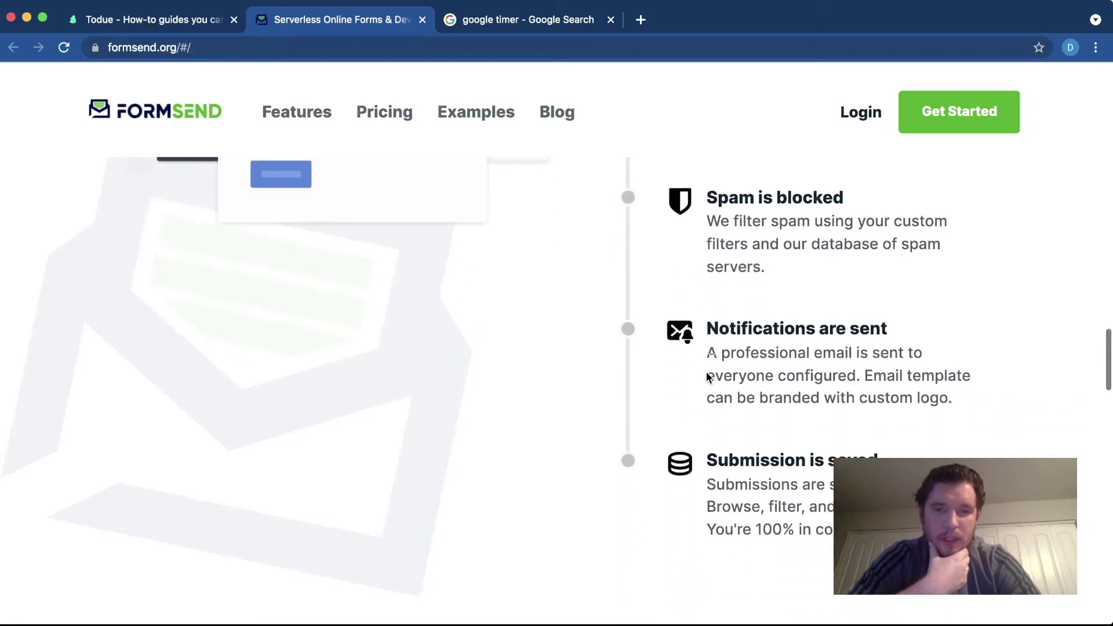
{"action": "scroll", "coordinate": [697, 382], "scroll_direction": "down", "scroll_amount": 3}
{"action": "scroll", "coordinate": [696, 382], "scroll_direction": "down", "scroll_amount": 3}
{"action": "scroll", "coordinate": [696, 385], "scroll_direction": "down", "scroll_amount": 10}
{"action": "scroll", "coordinate": [642, 415], "scroll_direction": "down", "scroll_amount": 5}
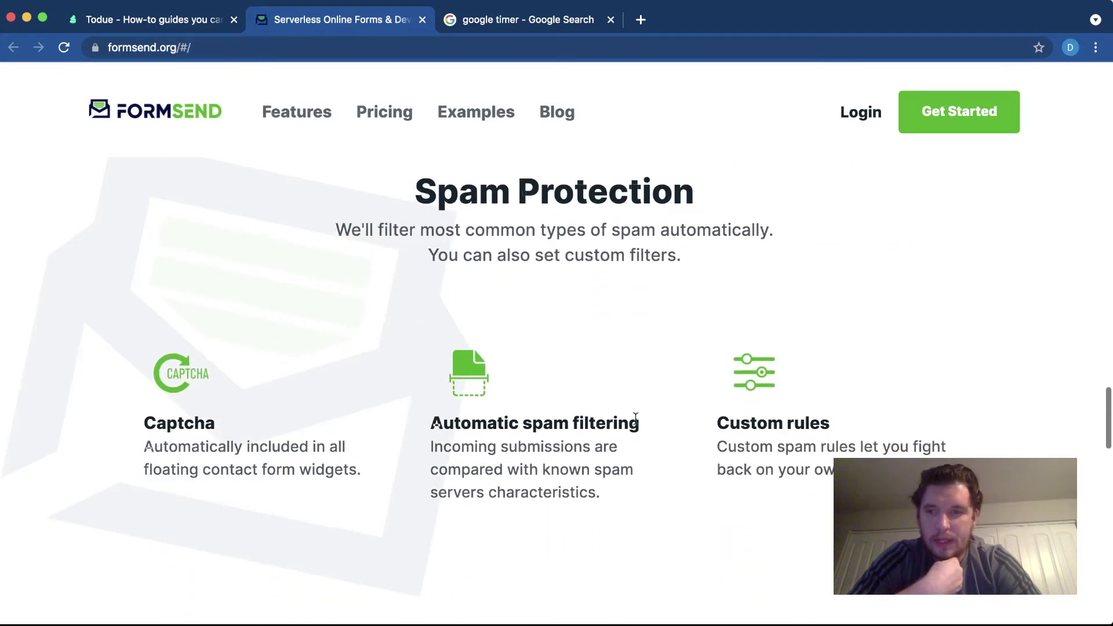
{"action": "scroll", "coordinate": [406, 456], "scroll_direction": "down", "scroll_amount": 1}
{"action": "scroll", "coordinate": [405, 458], "scroll_direction": "down", "scroll_amount": 5}
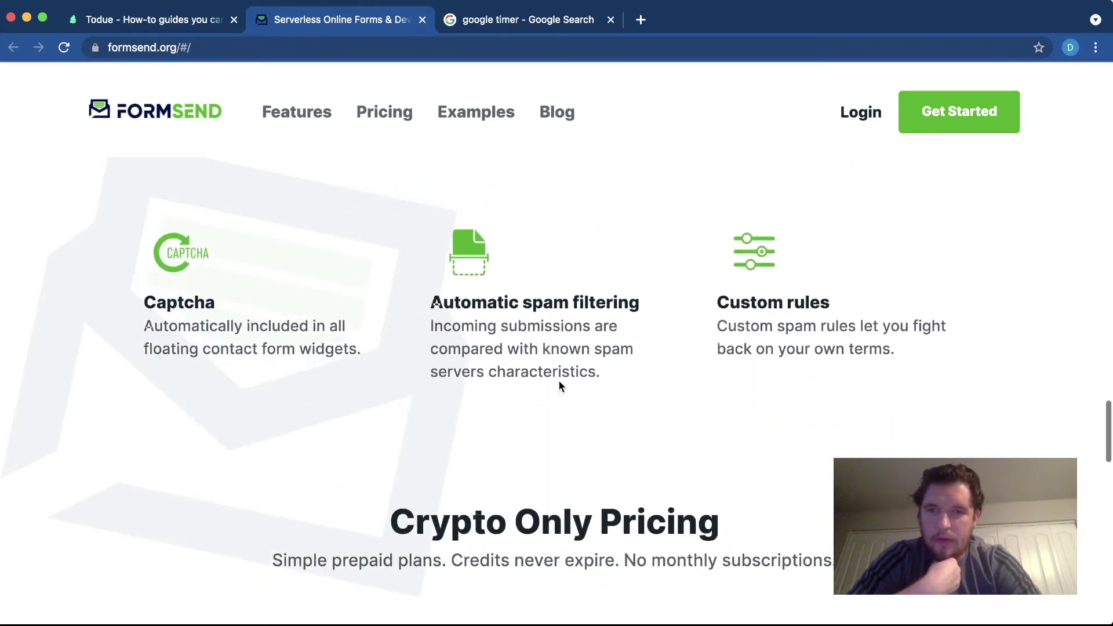
{"action": "scroll", "coordinate": [732, 377], "scroll_direction": "down", "scroll_amount": 4}
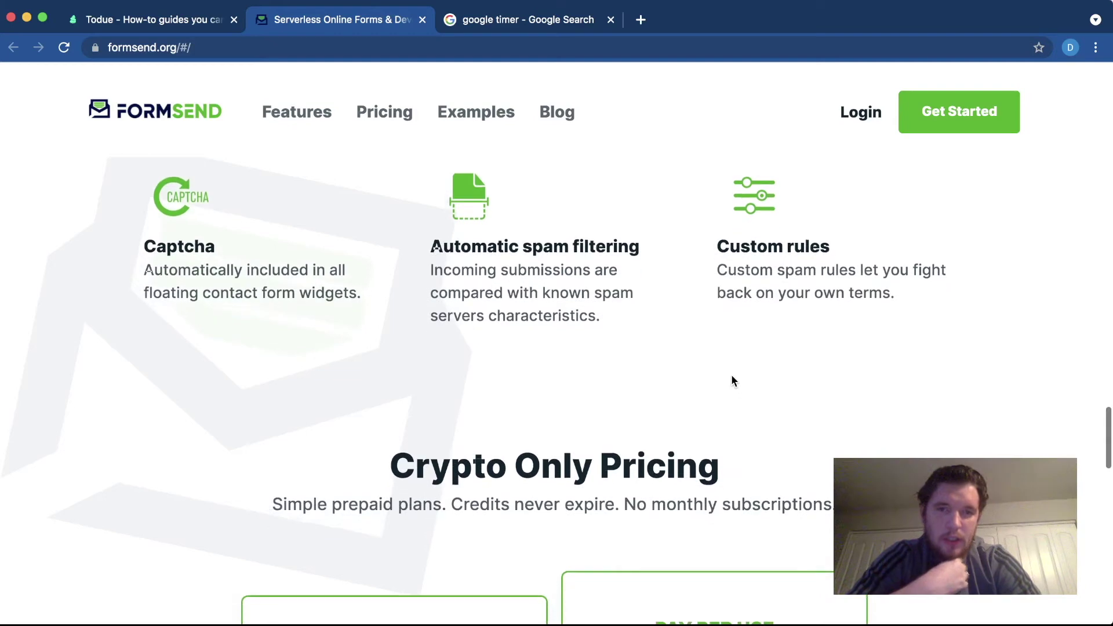
{"action": "scroll", "coordinate": [732, 381], "scroll_direction": "up", "scroll_amount": 2}
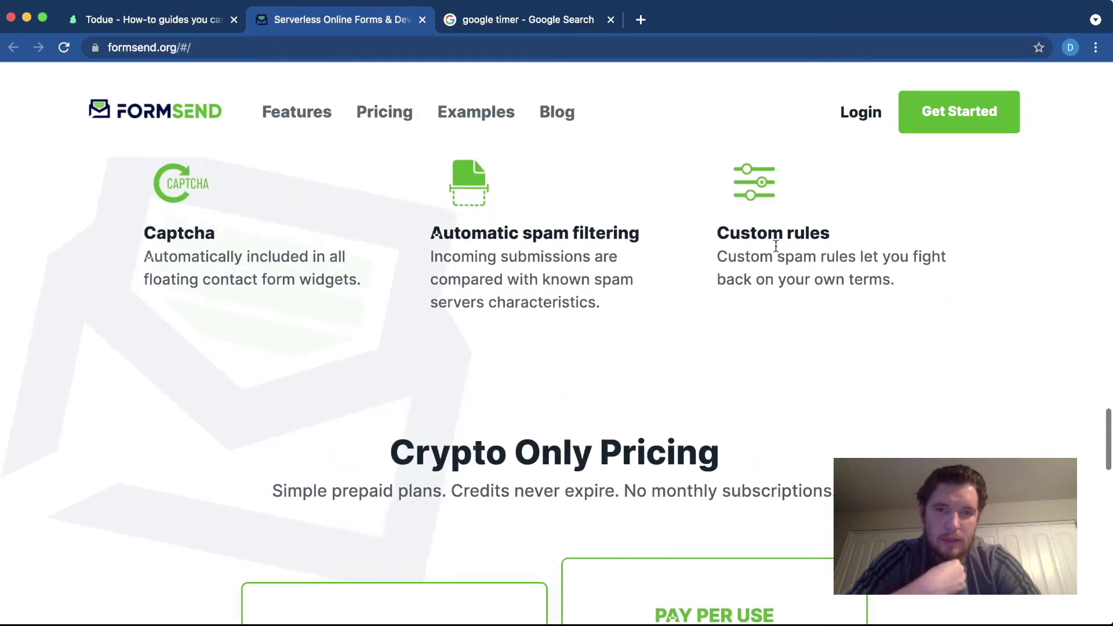
{"action": "scroll", "coordinate": [720, 259], "scroll_direction": "down", "scroll_amount": 3}
{"action": "scroll", "coordinate": [720, 259], "scroll_direction": "down", "scroll_amount": 3}
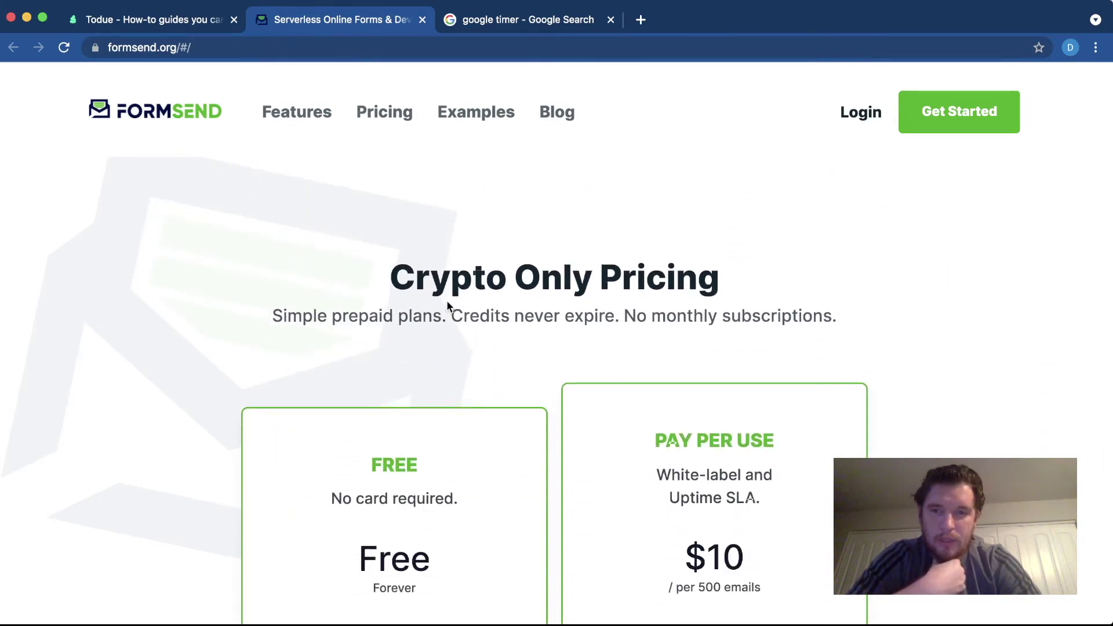
{"action": "scroll", "coordinate": [447, 304], "scroll_direction": "down", "scroll_amount": 1}
{"action": "scroll", "coordinate": [596, 290], "scroll_direction": "down", "scroll_amount": 1}
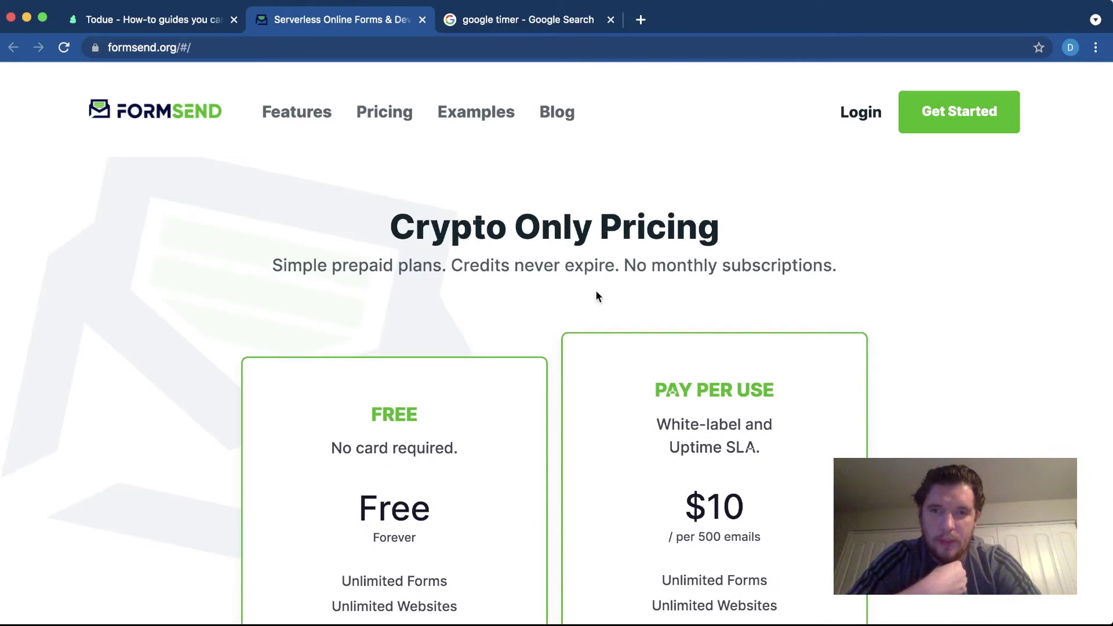
{"action": "scroll", "coordinate": [596, 293], "scroll_direction": "down", "scroll_amount": 1}
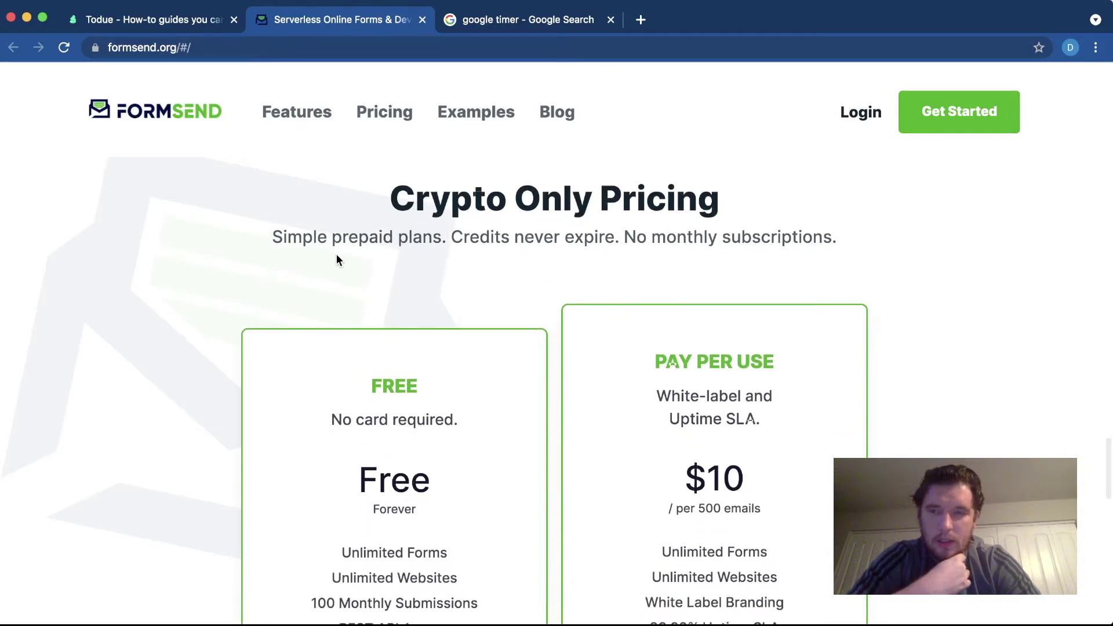
{"action": "scroll", "coordinate": [377, 259], "scroll_direction": "down", "scroll_amount": 1}
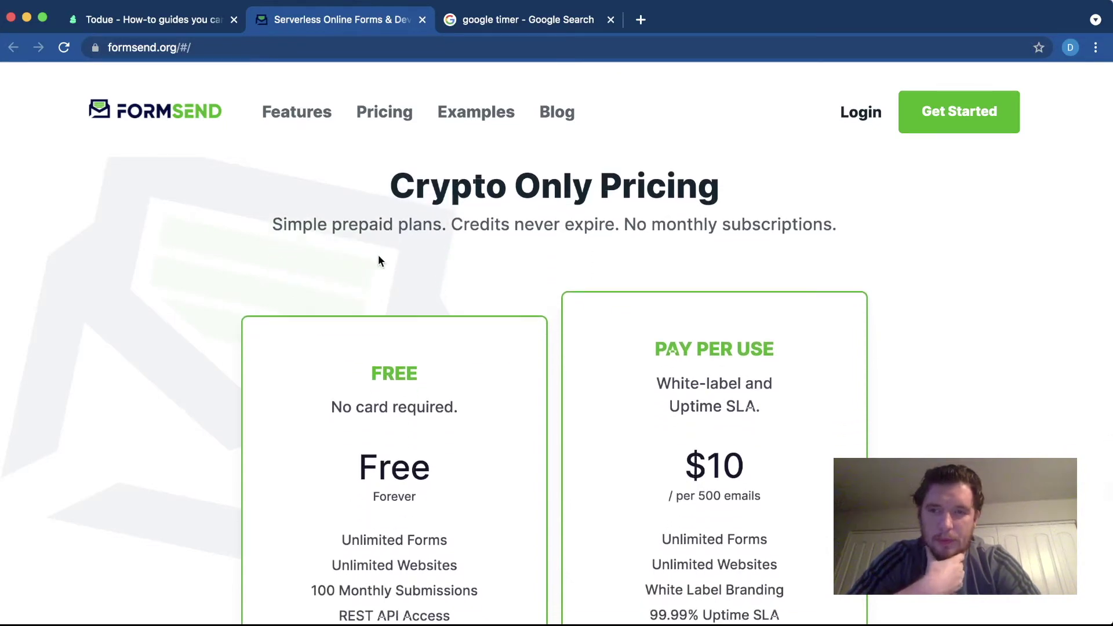
{"action": "scroll", "coordinate": [531, 243], "scroll_direction": "down", "scroll_amount": 1}
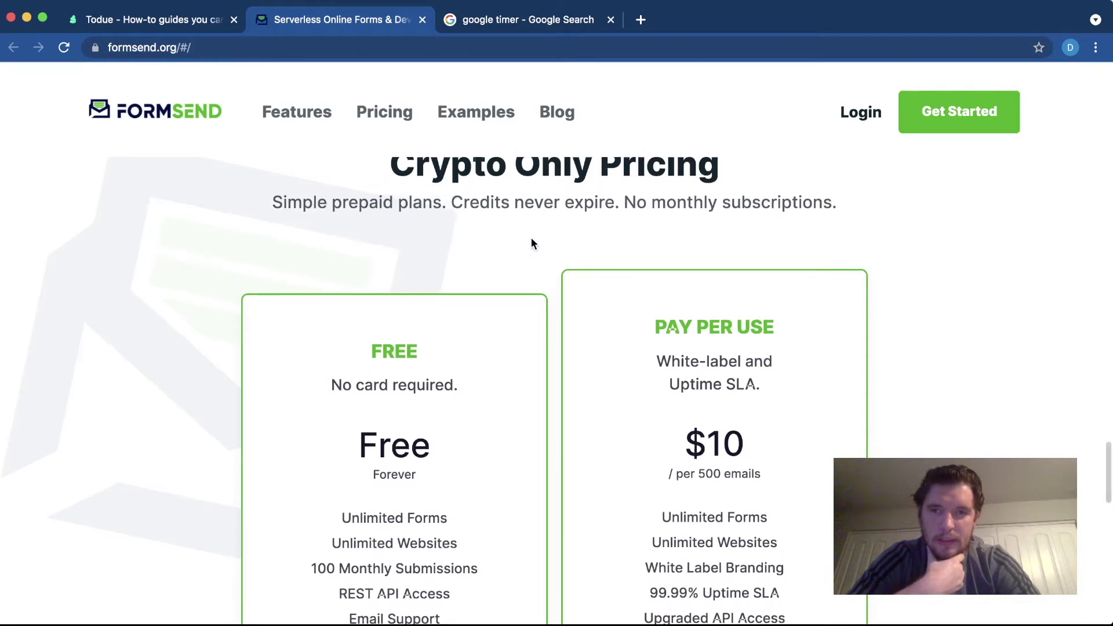
{"action": "scroll", "coordinate": [531, 242], "scroll_direction": "down", "scroll_amount": 1}
{"action": "scroll", "coordinate": [563, 259], "scroll_direction": "down", "scroll_amount": 4}
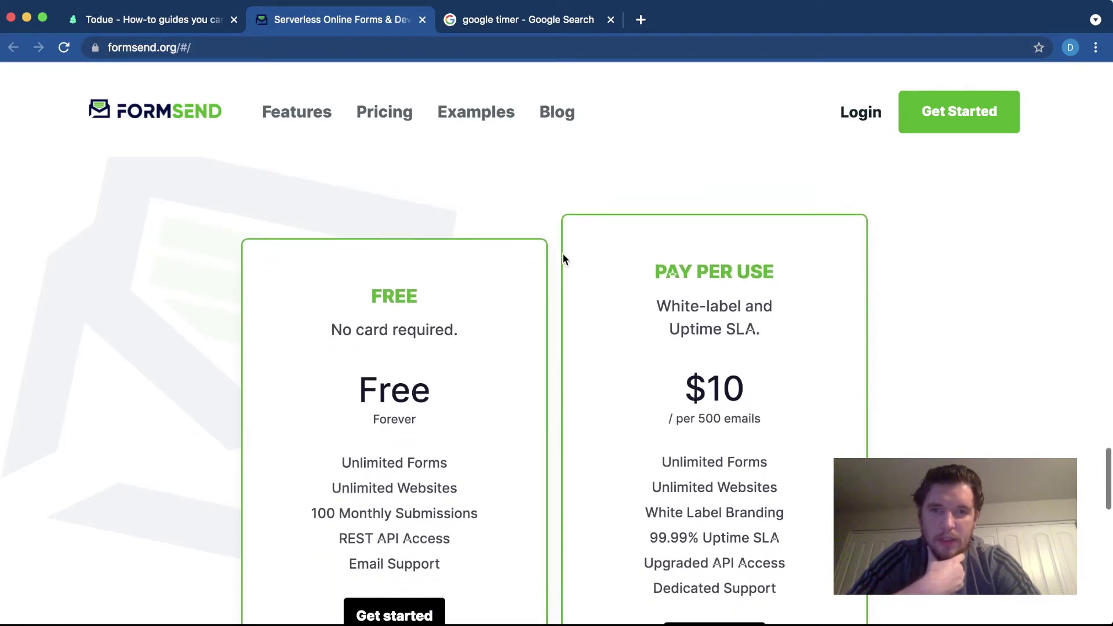
{"action": "scroll", "coordinate": [562, 254], "scroll_direction": "down", "scroll_amount": 1}
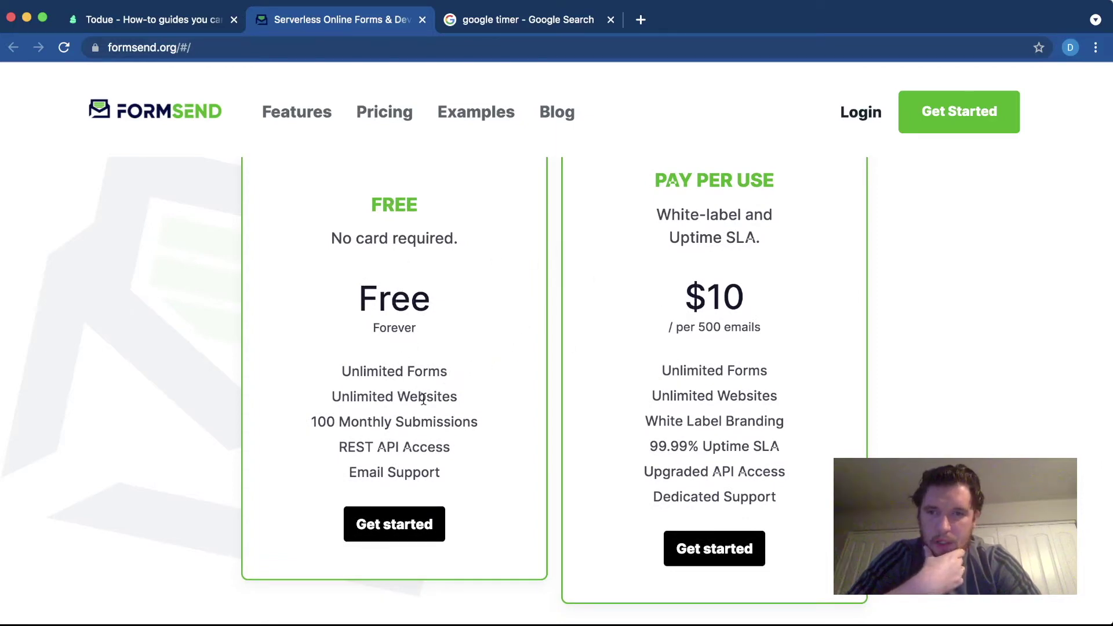
{"action": "scroll", "coordinate": [361, 459], "scroll_direction": "down", "scroll_amount": 1}
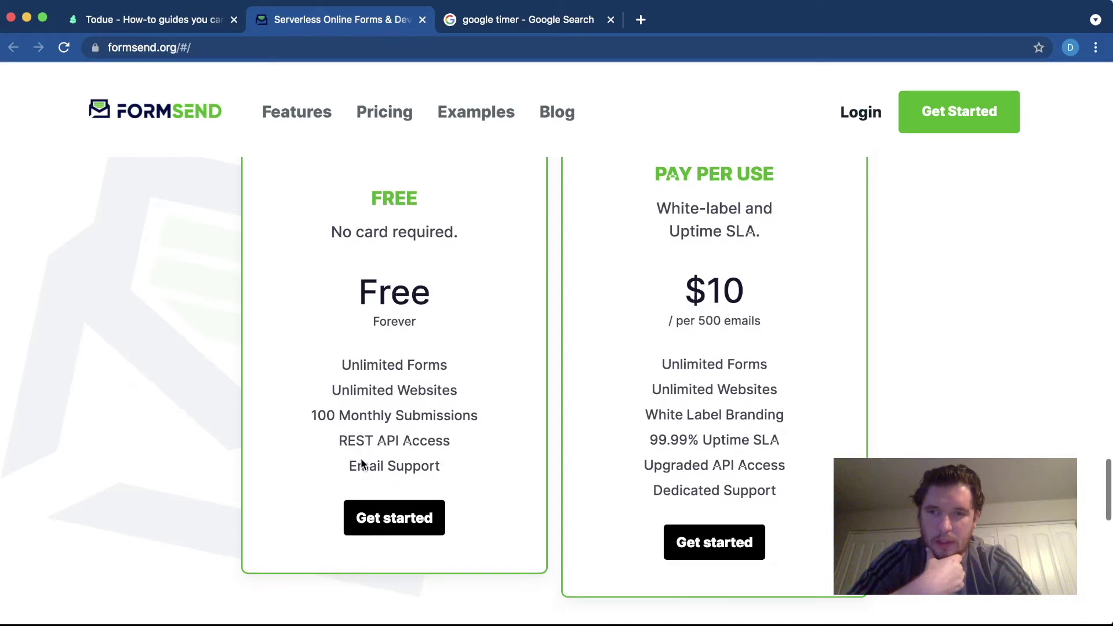
{"action": "scroll", "coordinate": [382, 461], "scroll_direction": "down", "scroll_amount": 1}
{"action": "scroll", "coordinate": [684, 351], "scroll_direction": "up", "scroll_amount": 1}
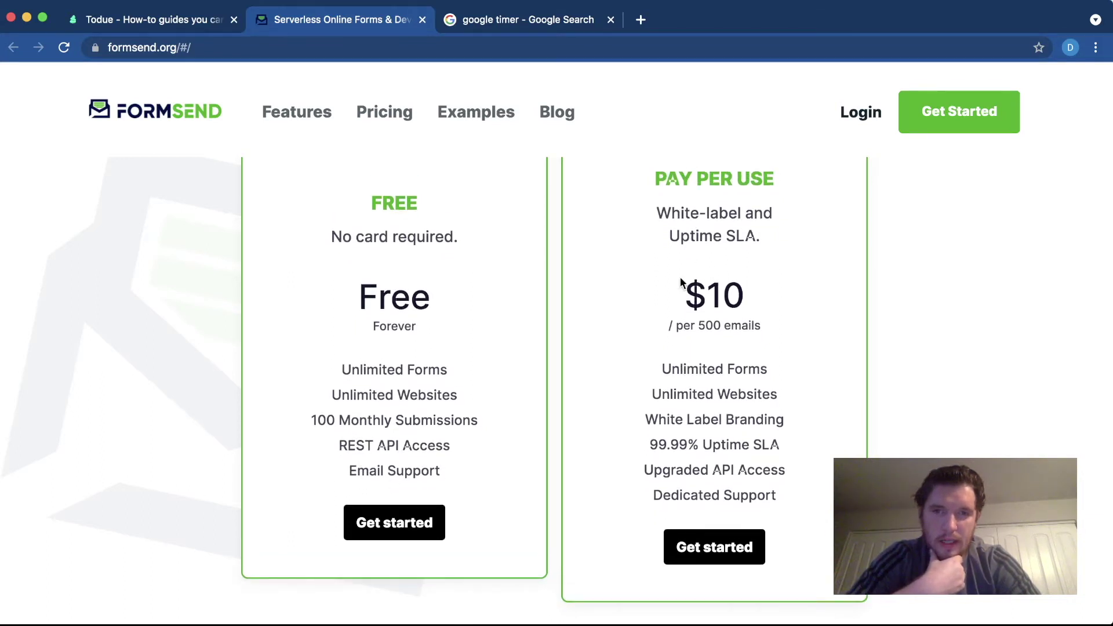
{"action": "scroll", "coordinate": [681, 282], "scroll_direction": "down", "scroll_amount": 1}
{"action": "scroll", "coordinate": [681, 282], "scroll_direction": "down", "scroll_amount": 1}
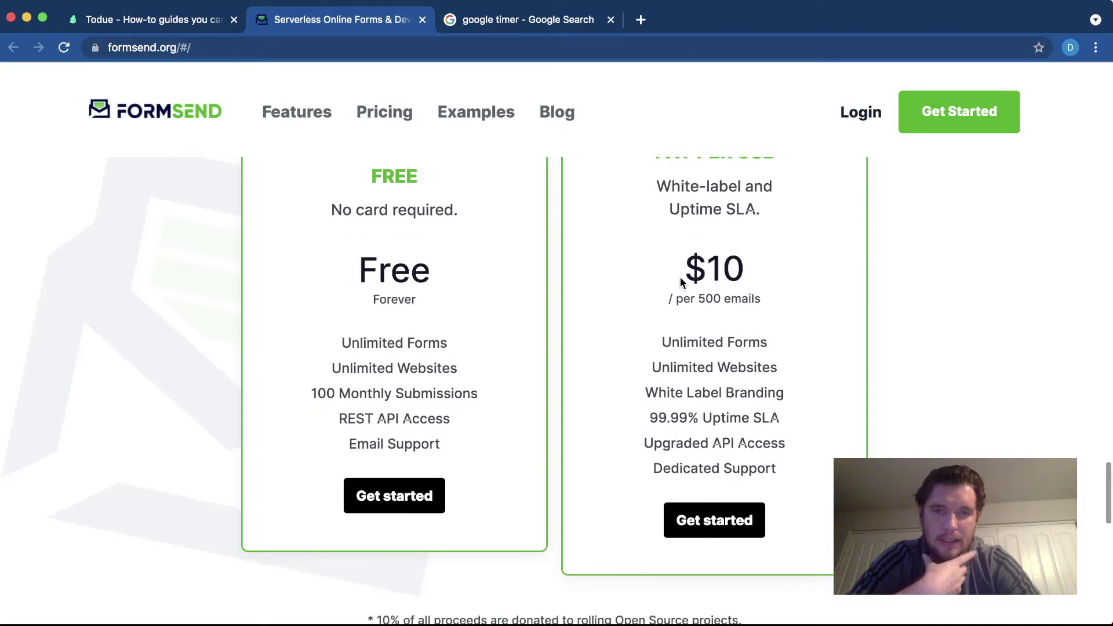
{"action": "scroll", "coordinate": [681, 282], "scroll_direction": "down", "scroll_amount": 1}
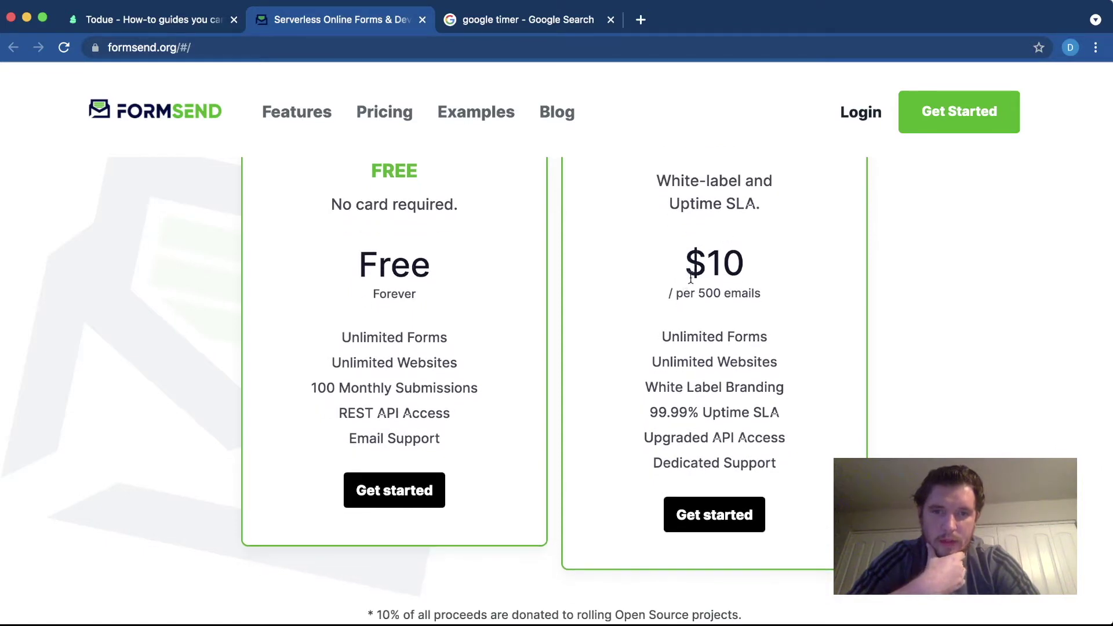
{"action": "scroll", "coordinate": [708, 302], "scroll_direction": "down", "scroll_amount": 1}
{"action": "scroll", "coordinate": [709, 301], "scroll_direction": "down", "scroll_amount": 1}
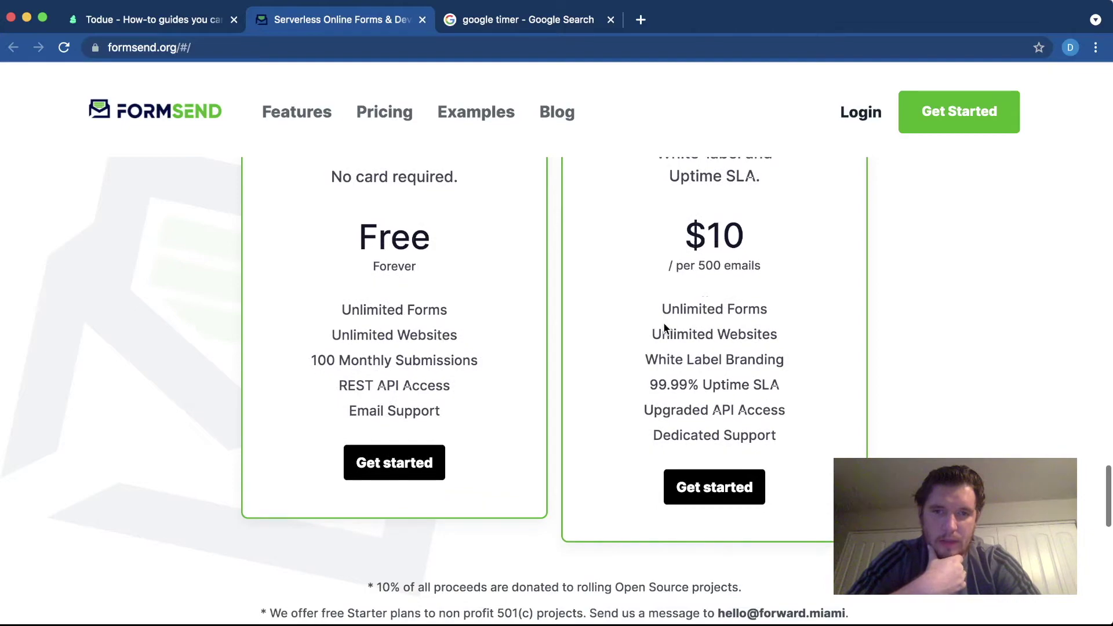
{"action": "scroll", "coordinate": [664, 325], "scroll_direction": "down", "scroll_amount": 1}
{"action": "scroll", "coordinate": [672, 410], "scroll_direction": "up", "scroll_amount": 15}
{"action": "scroll", "coordinate": [671, 409], "scroll_direction": "up", "scroll_amount": 15}
{"action": "scroll", "coordinate": [672, 409], "scroll_direction": "down", "scroll_amount": 1}
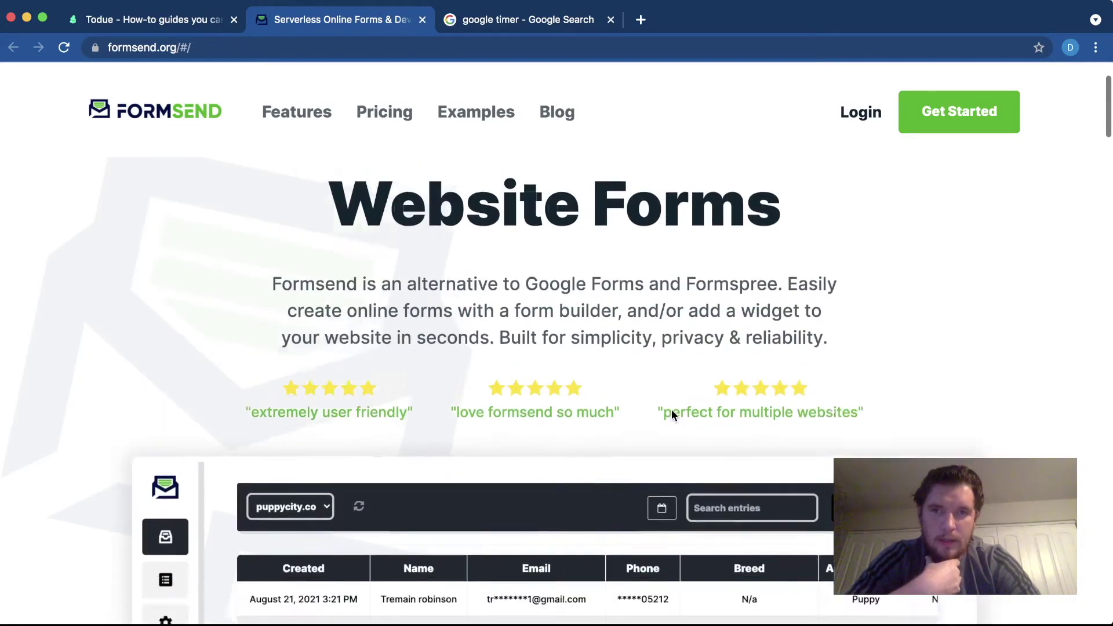
{"action": "scroll", "coordinate": [671, 409], "scroll_direction": "down", "scroll_amount": 4}
{"action": "scroll", "coordinate": [672, 409], "scroll_direction": "up", "scroll_amount": 6}
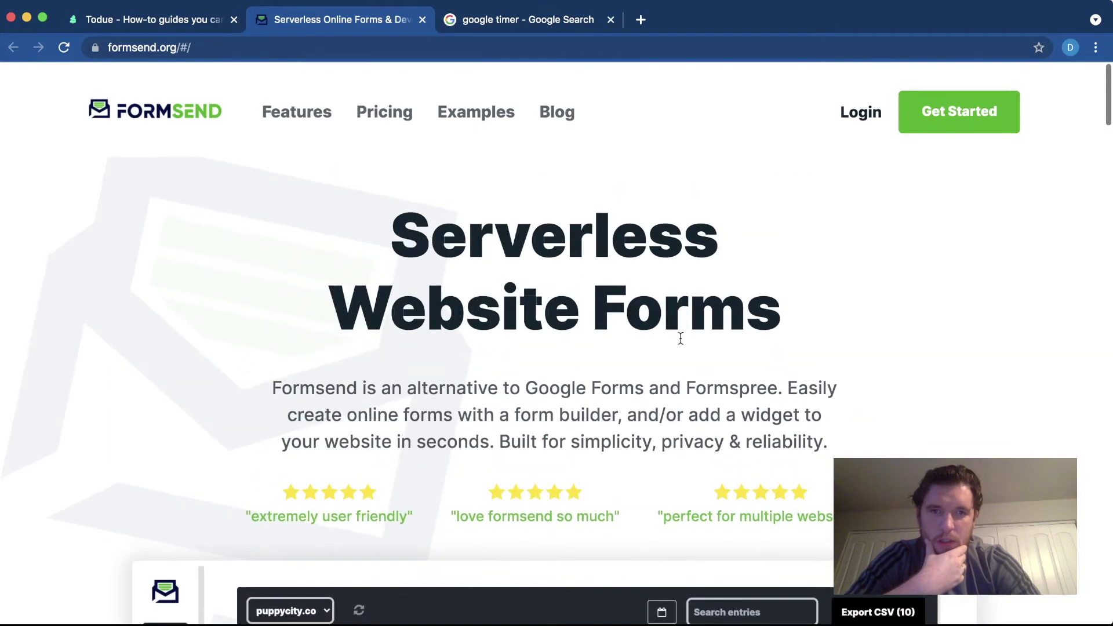
{"action": "scroll", "coordinate": [933, 124], "scroll_direction": "down", "scroll_amount": 15}
{"action": "scroll", "coordinate": [937, 133], "scroll_direction": "up", "scroll_amount": 5}
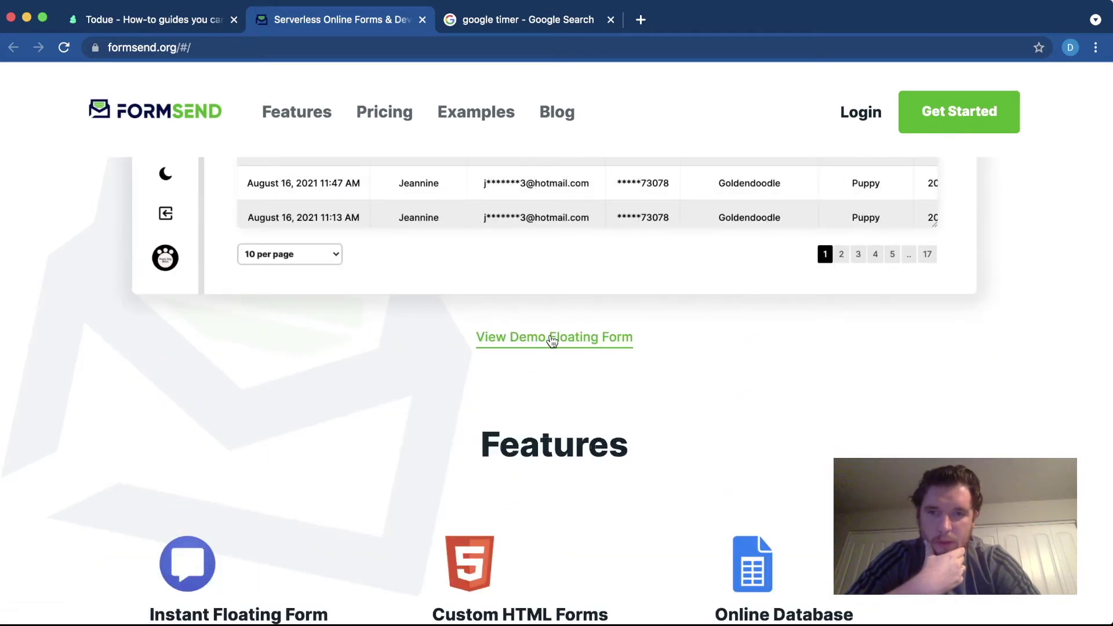
{"action": "left_click", "coordinate": [552, 340]}
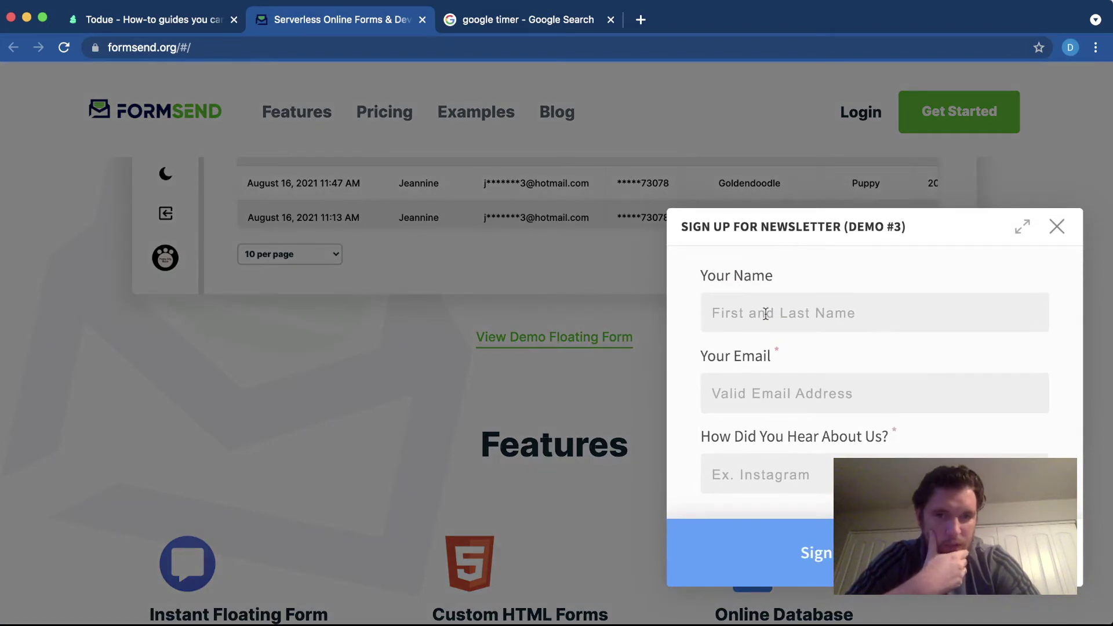
{"action": "scroll", "coordinate": [750, 377], "scroll_direction": "down", "scroll_amount": 4}
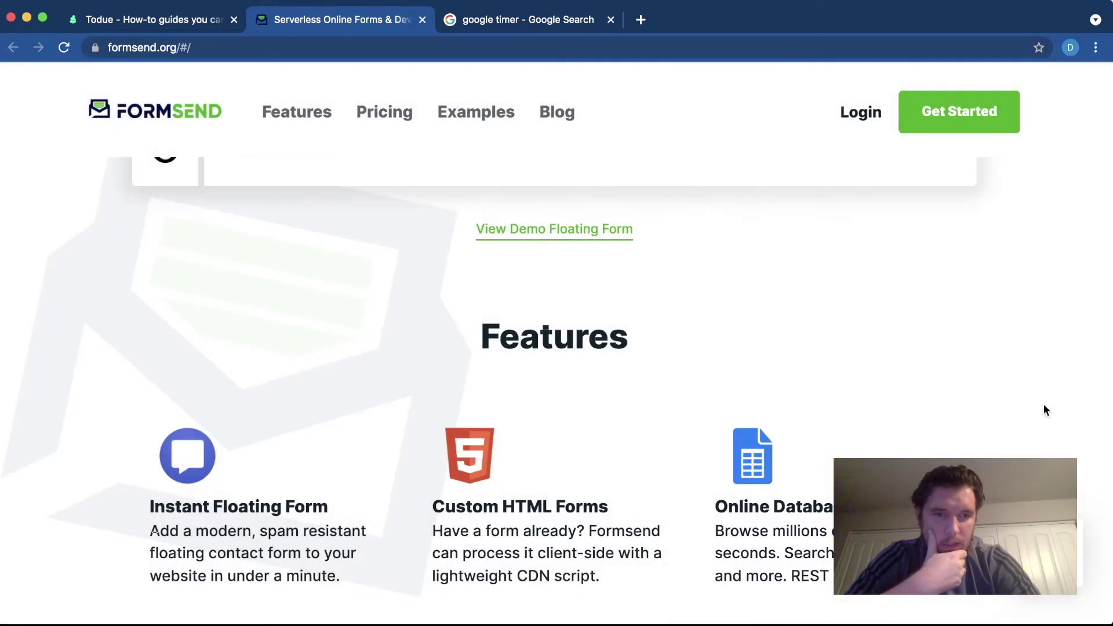
{"action": "scroll", "coordinate": [955, 418], "scroll_direction": "up", "scroll_amount": 10}
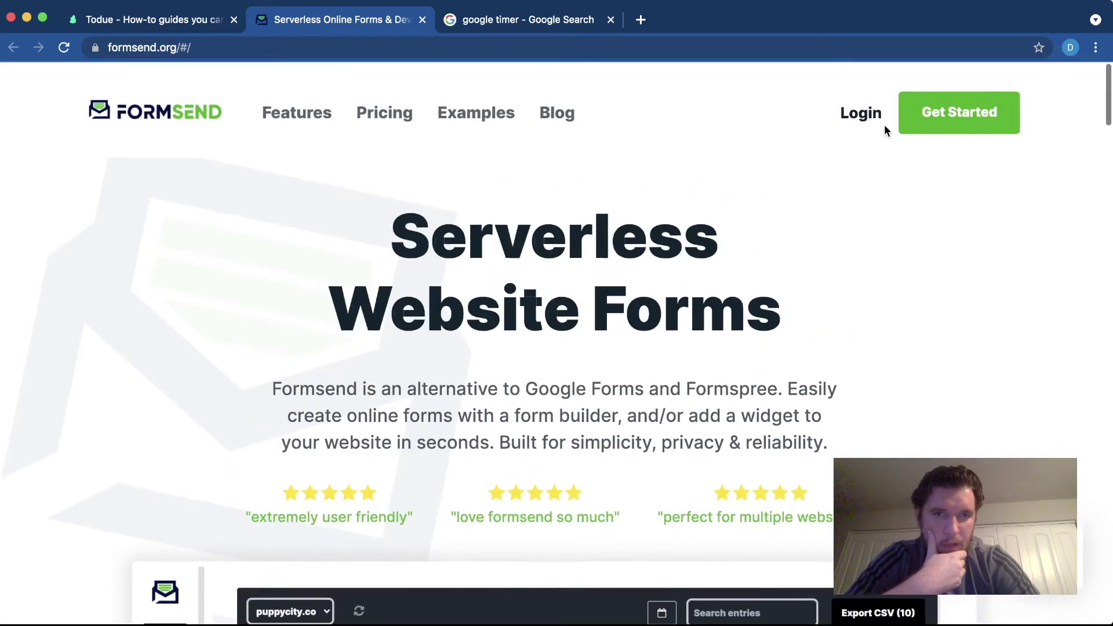
- Register a new Formsend account with an email address and password
{"action": "left_click", "coordinate": [863, 116]}
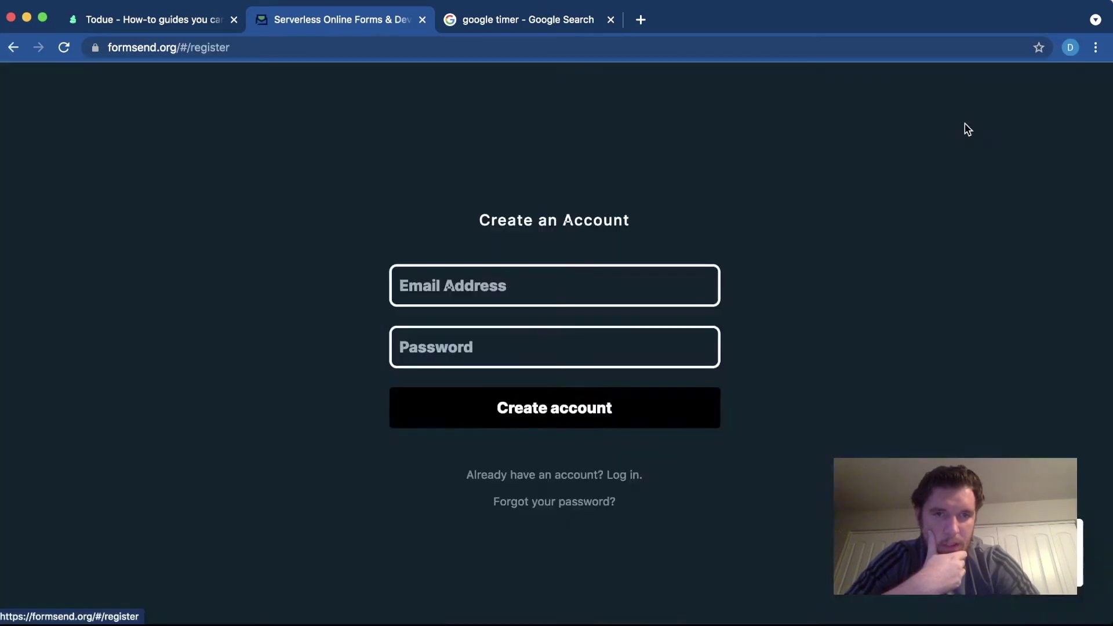
{"action": "left_click", "coordinate": [429, 301]}
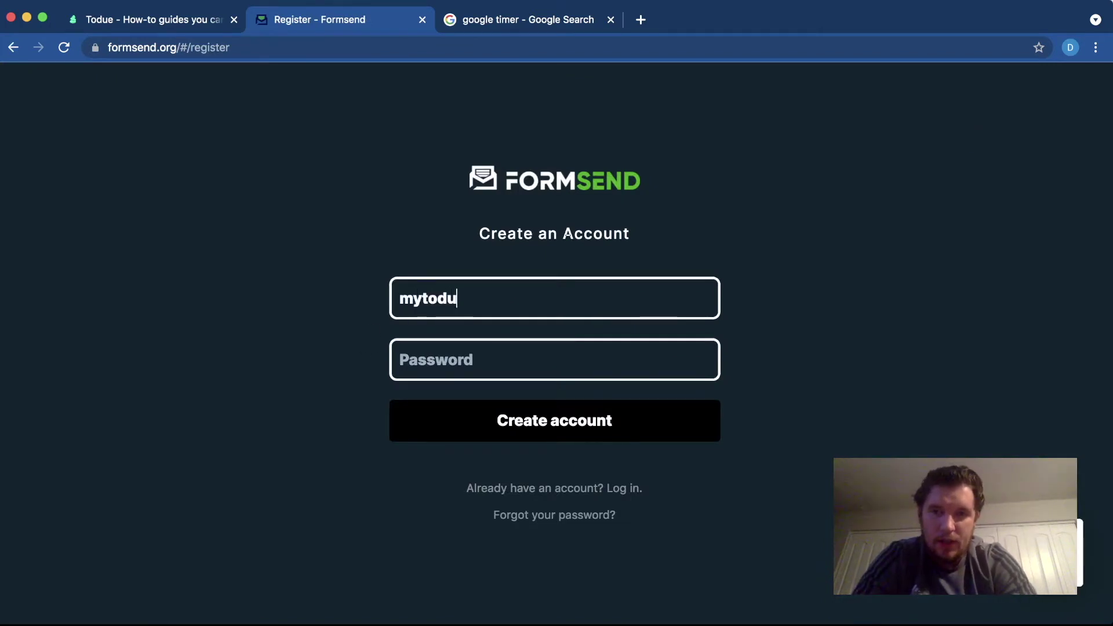
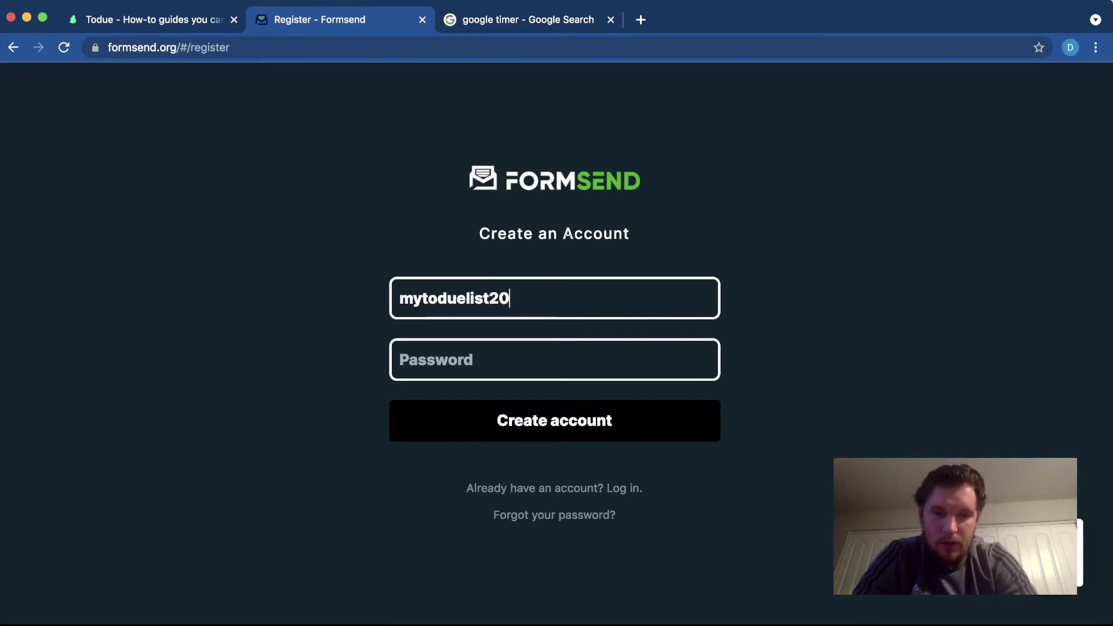
{"action": "key", "text": "Tab"}
{"action": "type", "text": "******"}
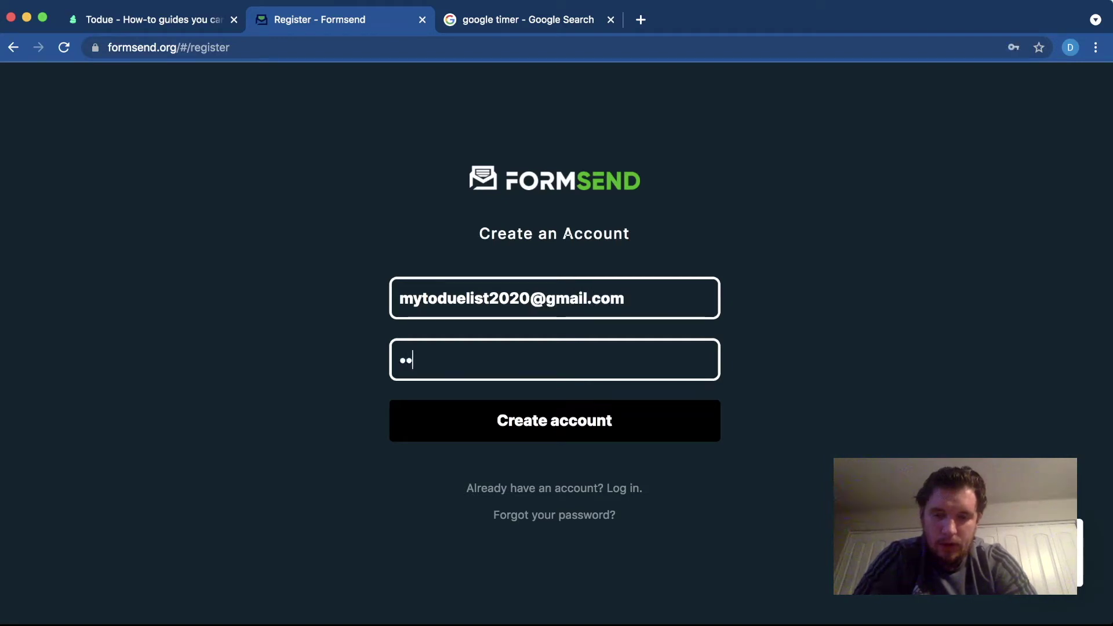
{"action": "type", "text": "****"}
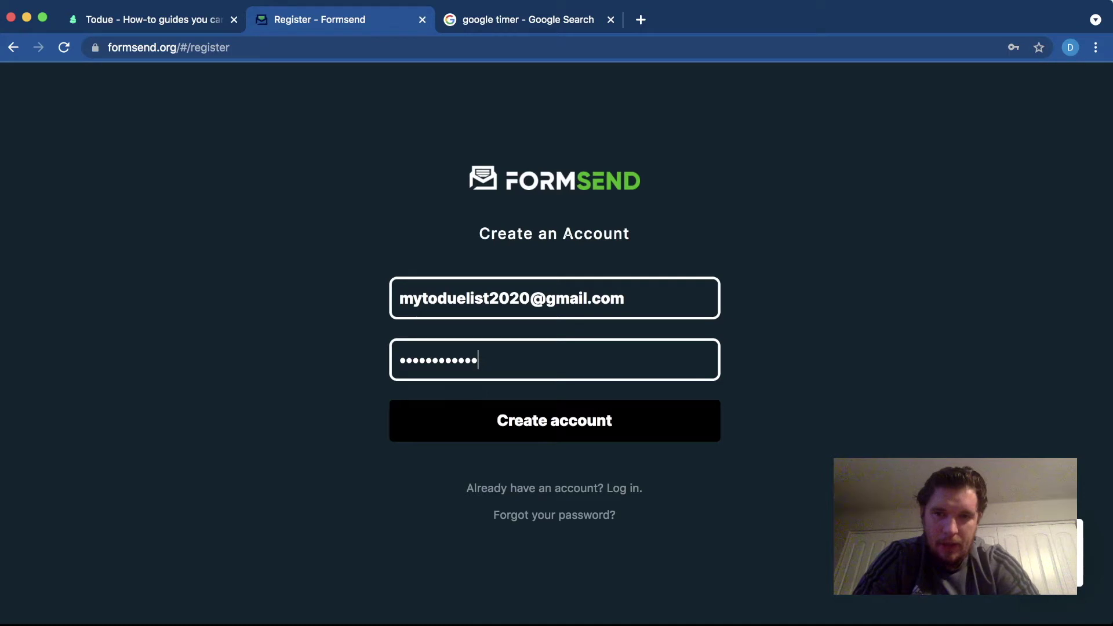
{"action": "left_click", "coordinate": [597, 421]}
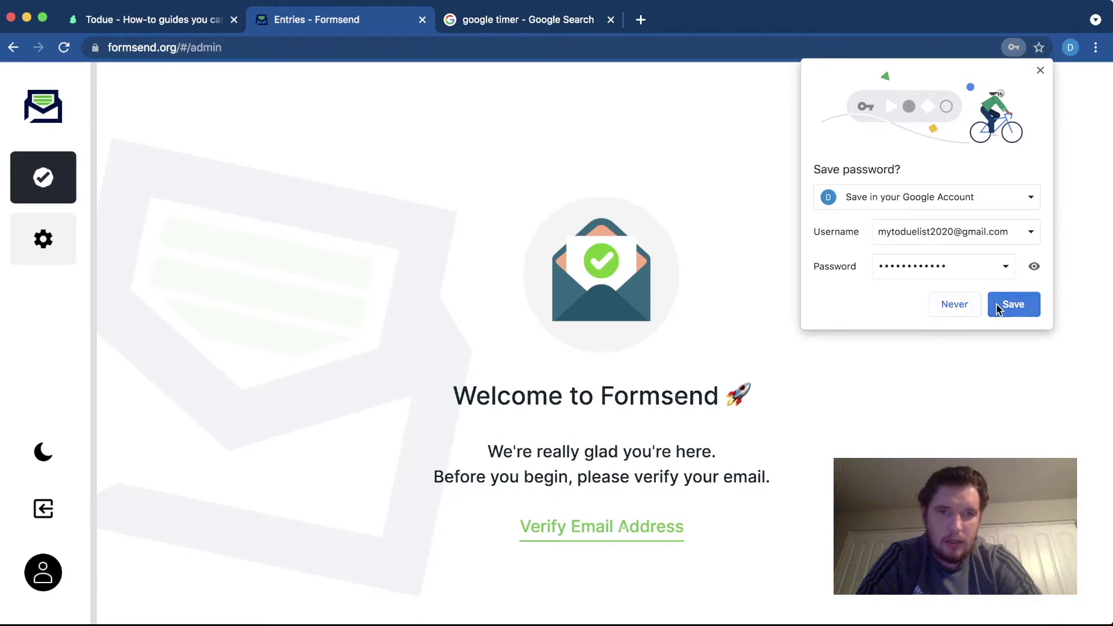
- Save the Formsend password in Chrome, then bring the Google timer tab forward
{"action": "left_click", "coordinate": [997, 305]}
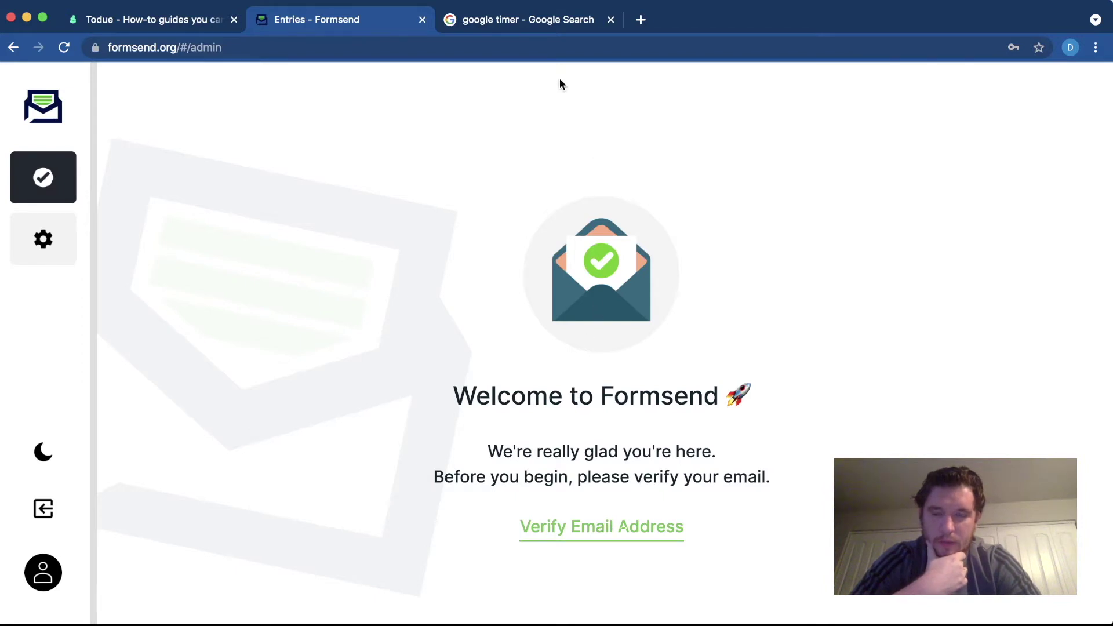
{"action": "left_click", "coordinate": [525, 21]}
- Load gmail.com in a new browser tab, then close the Gmail tab
{"action": "left_click", "coordinate": [640, 19]}
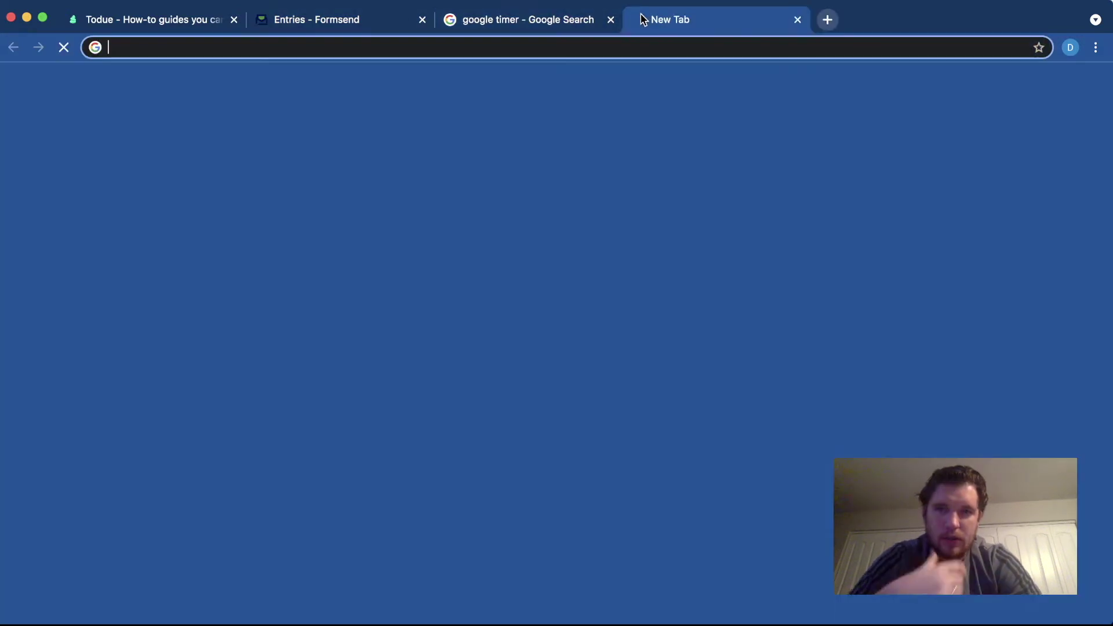
{"action": "type", "text": "gmail"}
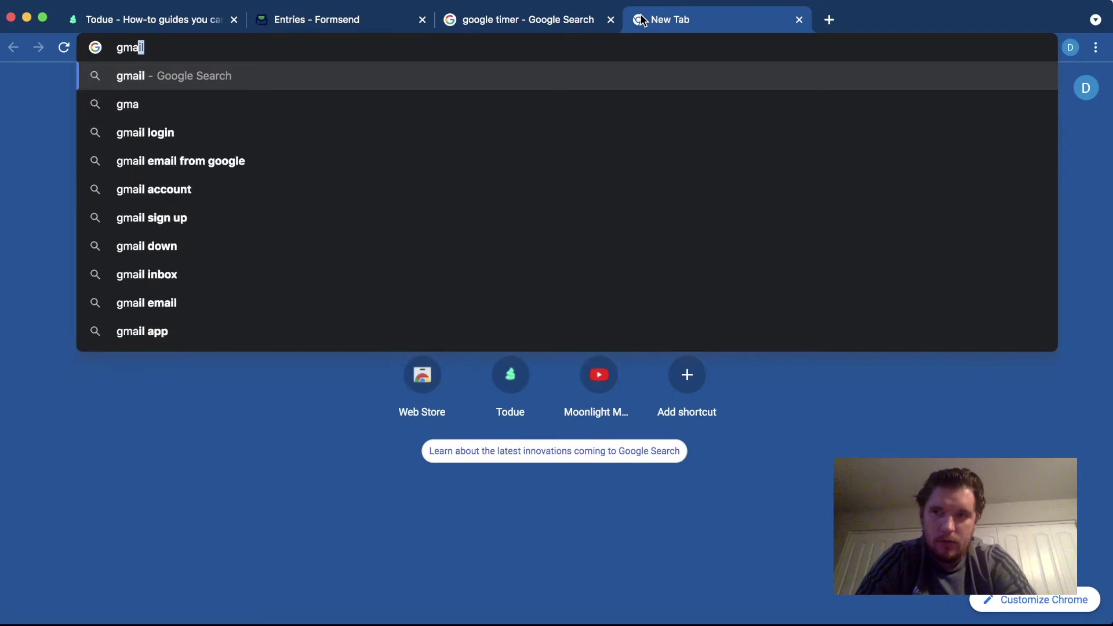
{"action": "key", "text": "Return"}
{"action": "left_click", "coordinate": [194, 46]}
{"action": "type", "text": "gmail.com"}
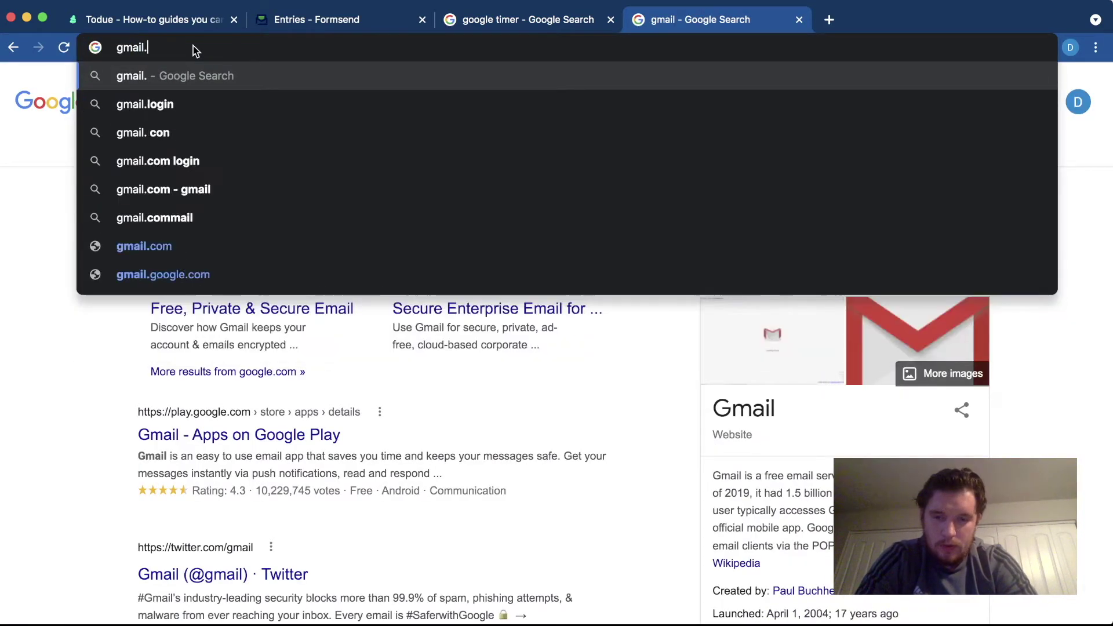
{"action": "key", "text": "Return"}
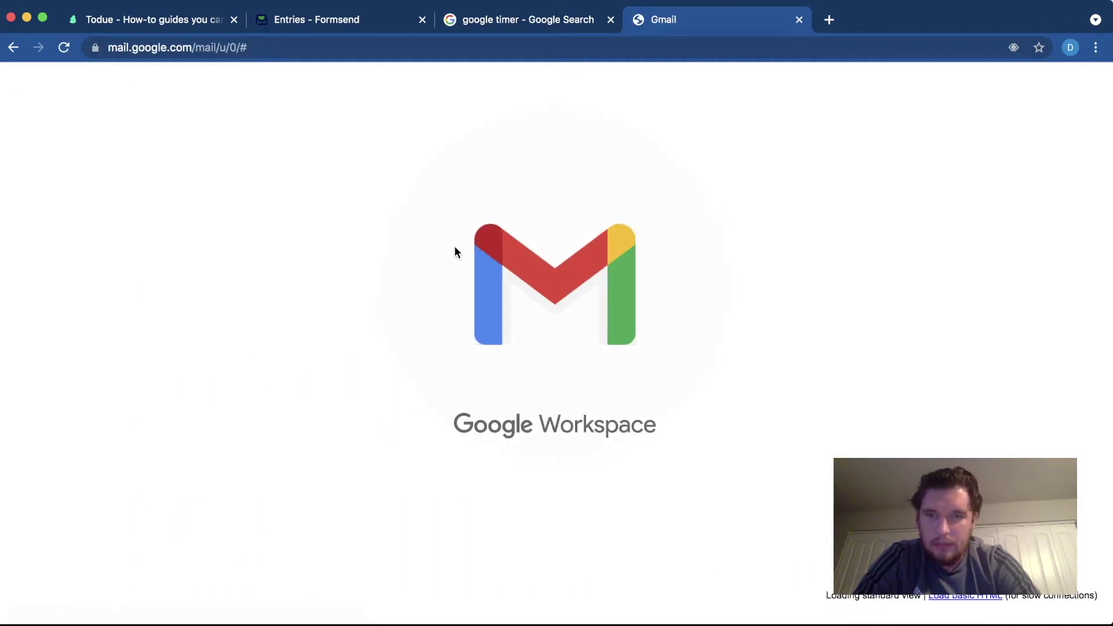
{"action": "key", "text": "super+w"}
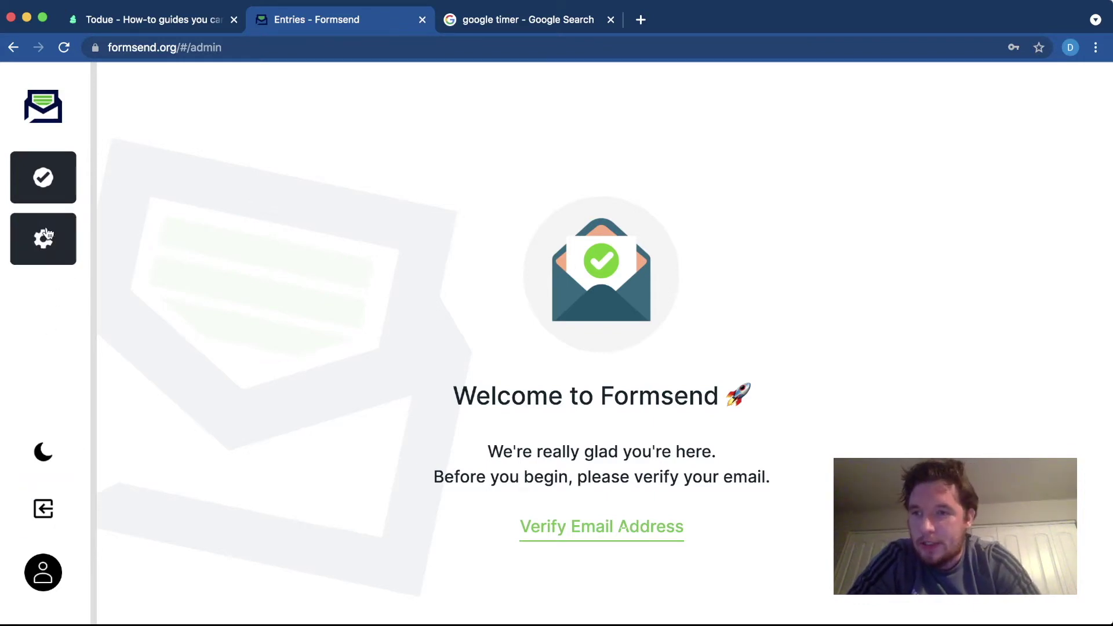
- Turn on dark mode for the Formsend dashboard from the Settings page
{"action": "left_click", "coordinate": [36, 253]}
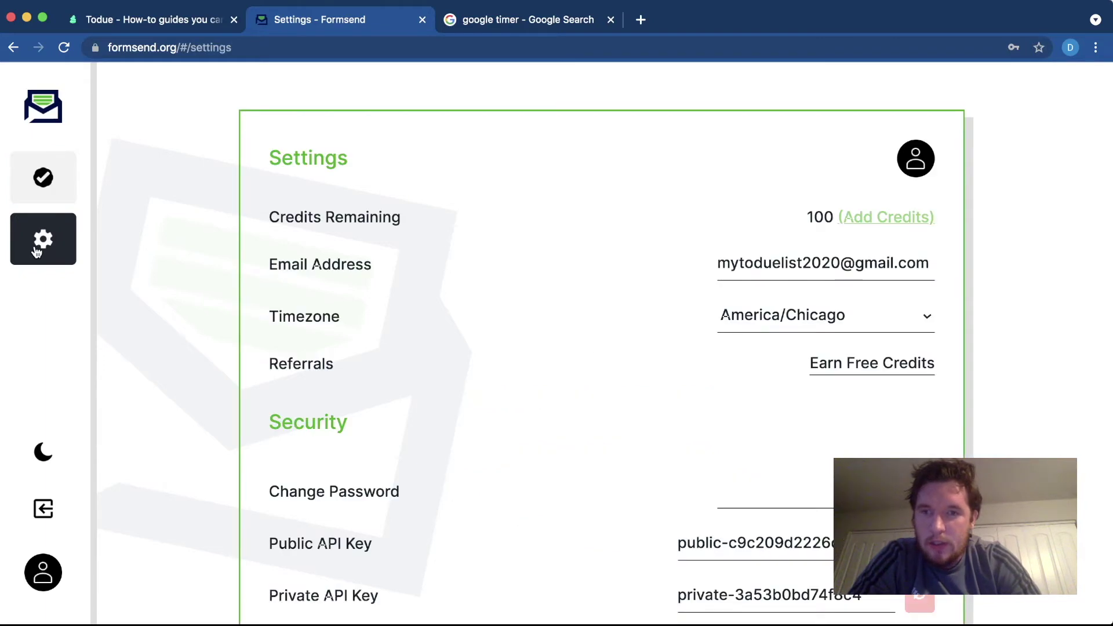
{"action": "scroll", "coordinate": [425, 318], "scroll_direction": "down", "scroll_amount": 3}
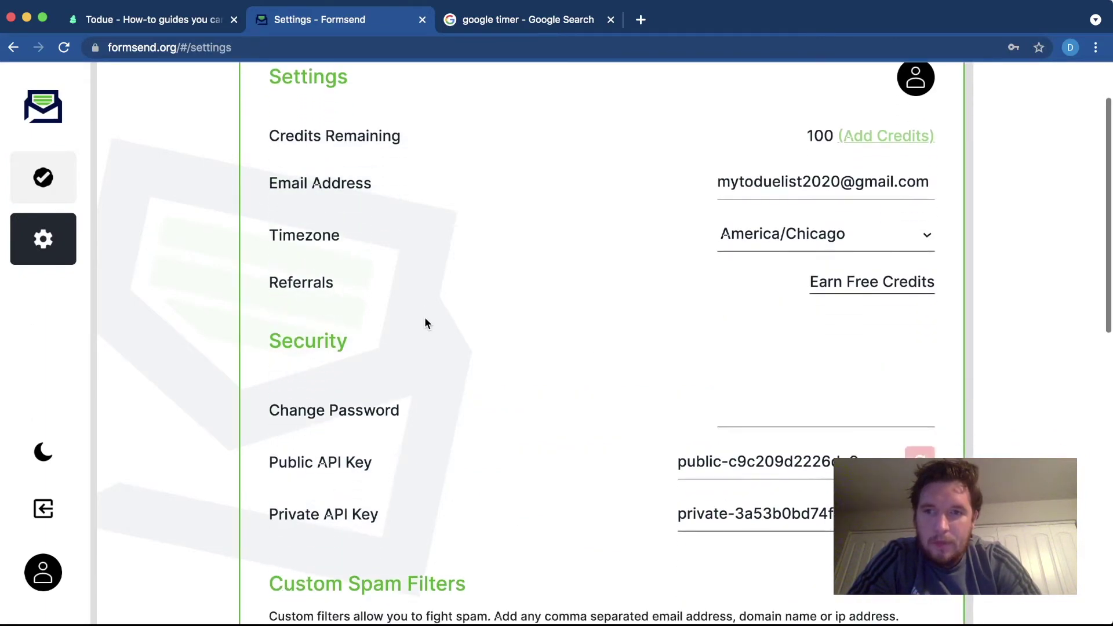
{"action": "scroll", "coordinate": [425, 324], "scroll_direction": "down", "scroll_amount": 13}
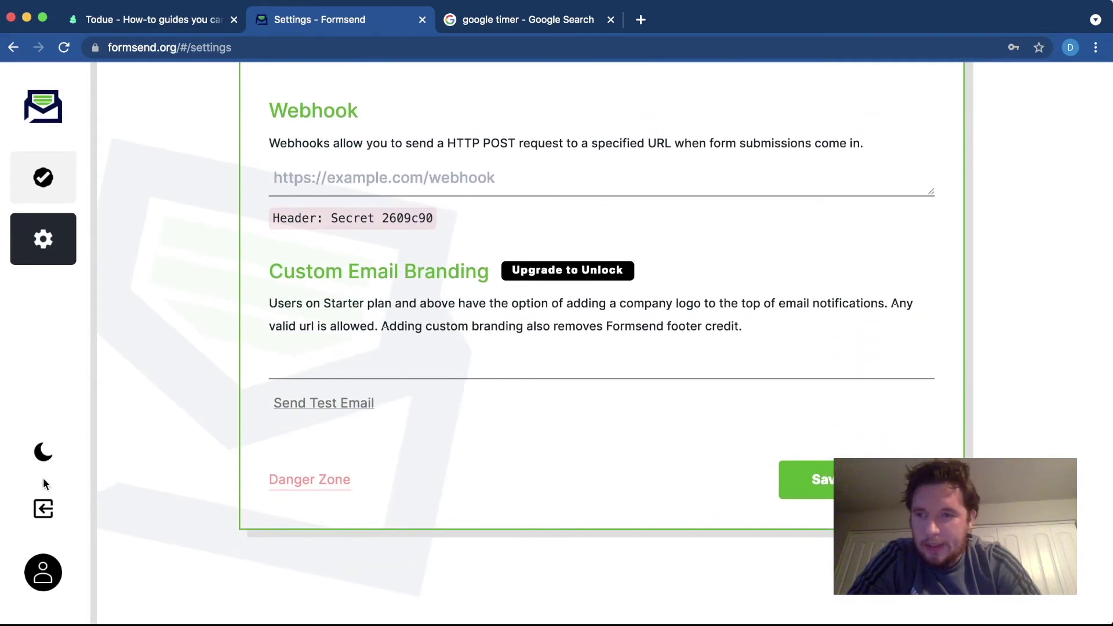
{"action": "left_click", "coordinate": [54, 464]}
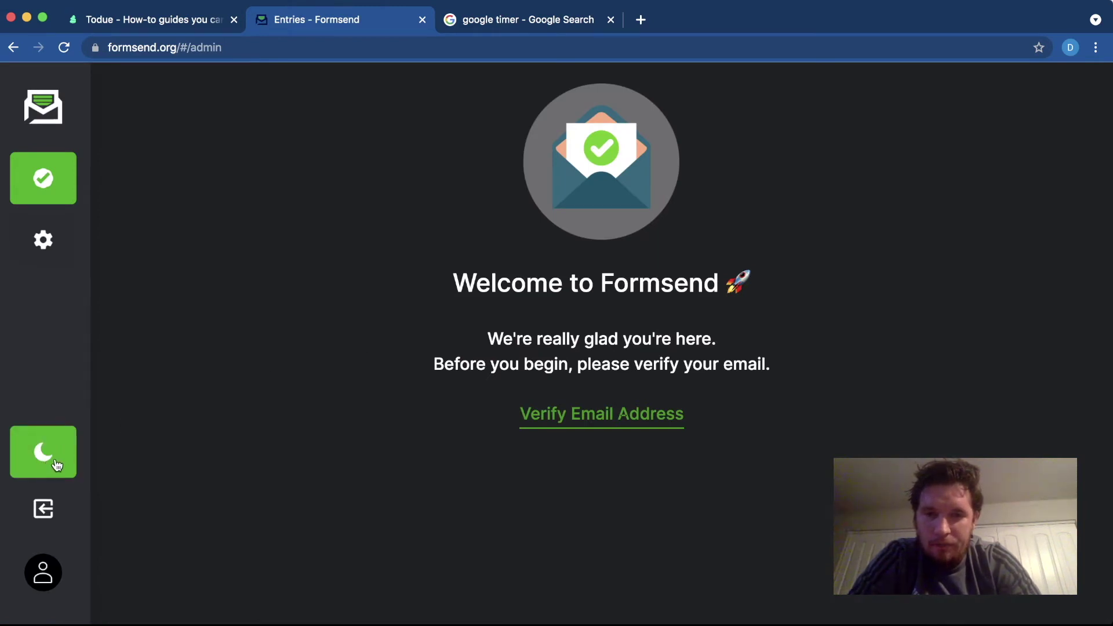
- Log out of Formsend, log back in, and return to the home page
{"action": "left_click", "coordinate": [45, 520]}
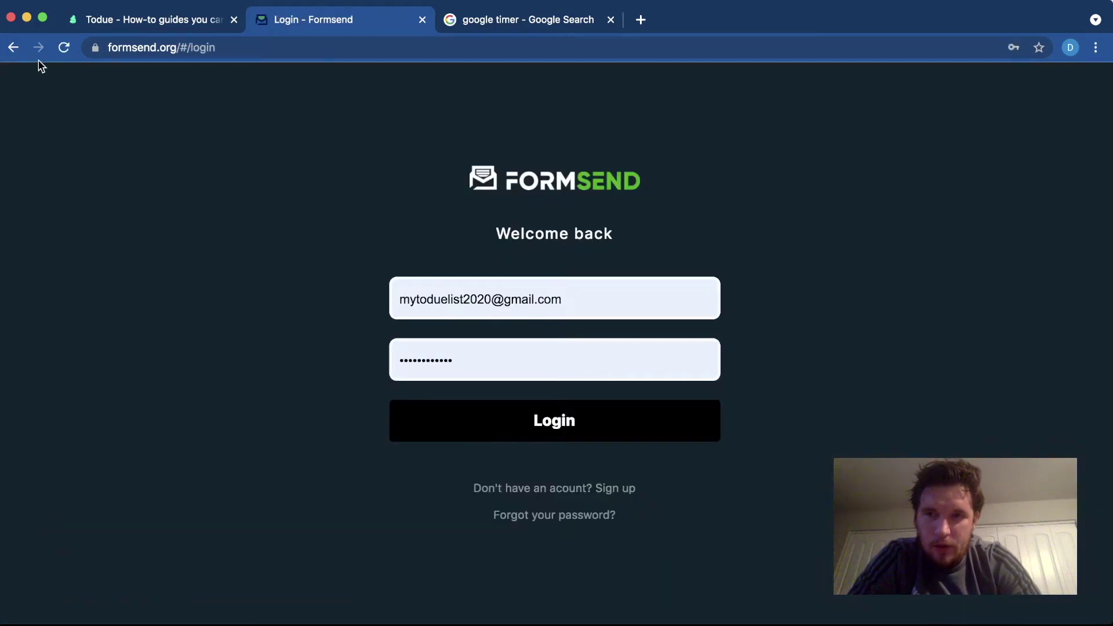
{"action": "left_click", "coordinate": [482, 414]}
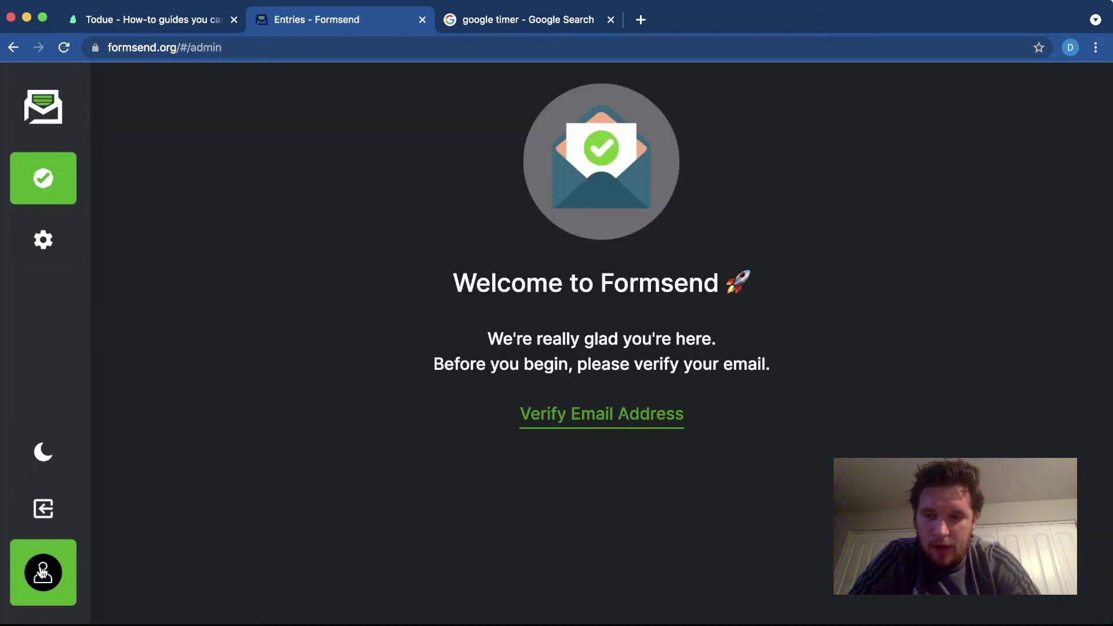
{"action": "left_click", "coordinate": [43, 573]}
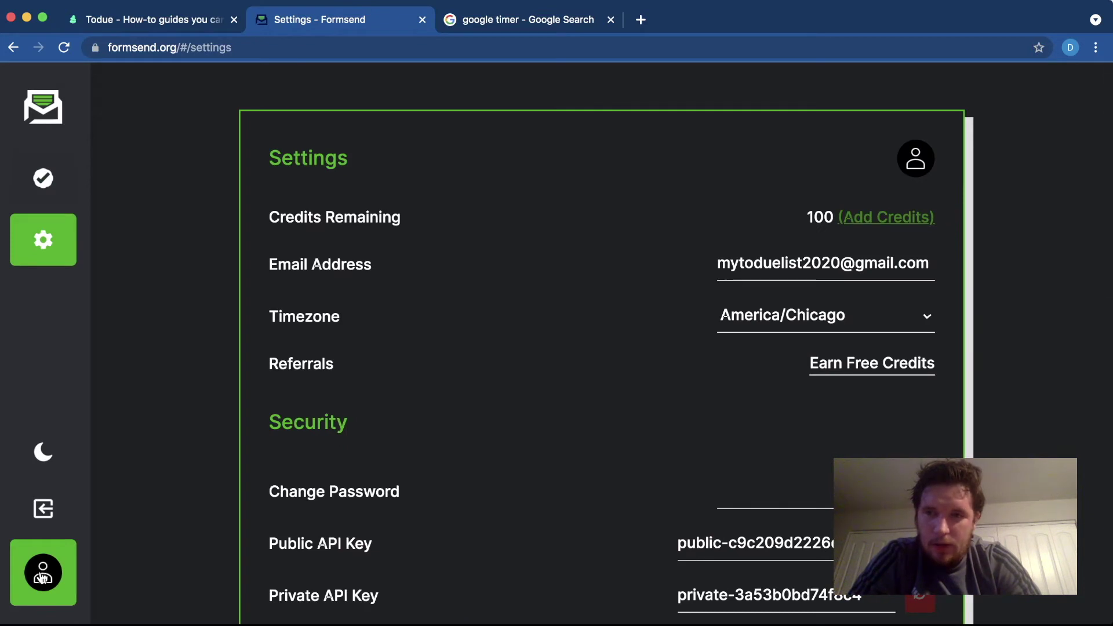
{"action": "left_click", "coordinate": [45, 122]}
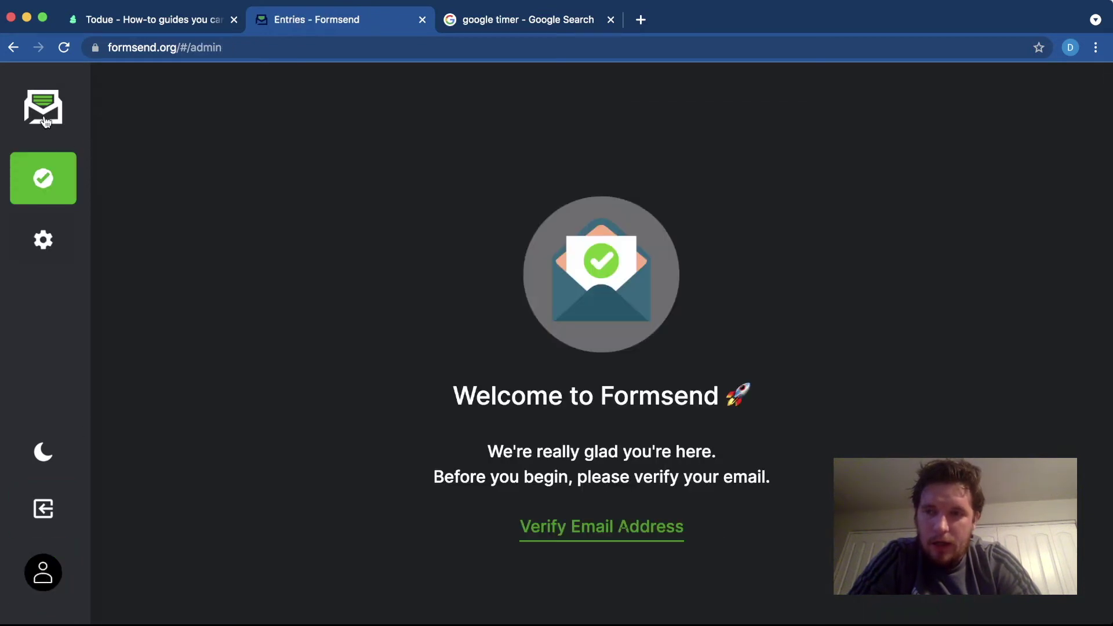
{"action": "scroll", "coordinate": [293, 227], "scroll_direction": "down", "scroll_amount": 3}
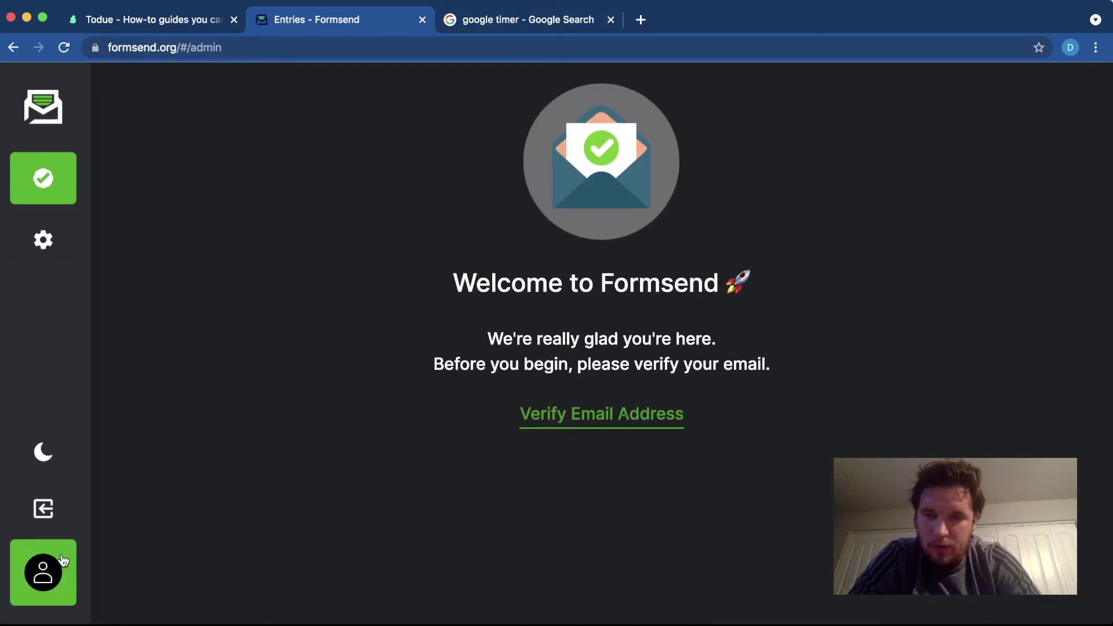
{"action": "left_click", "coordinate": [36, 102]}
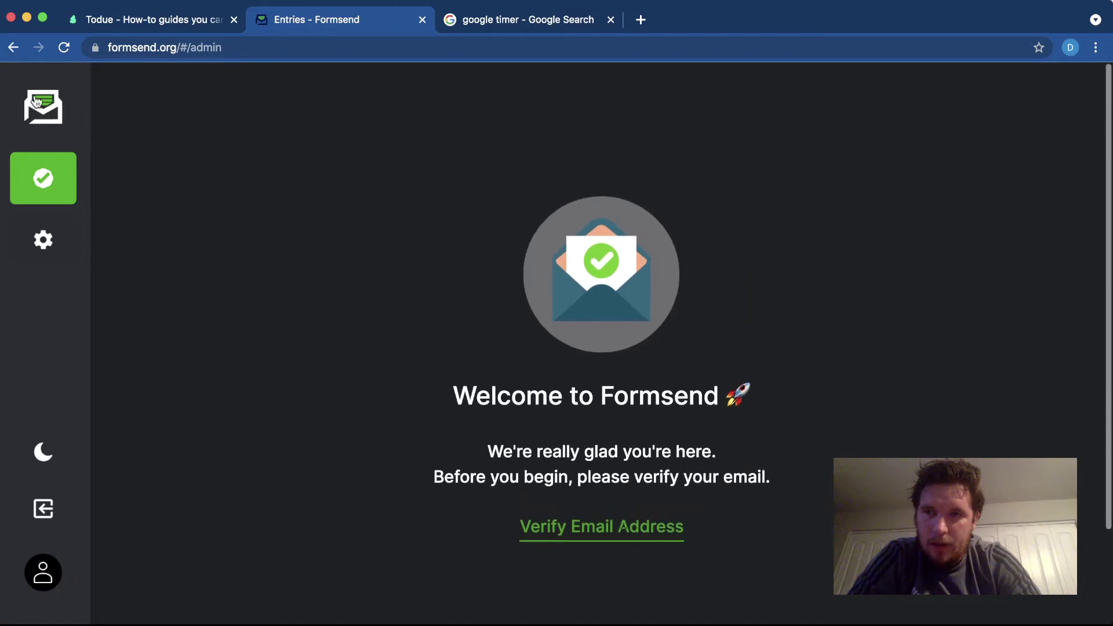
- Save the account settings, then bring the other browser window forward
{"action": "left_click", "coordinate": [51, 230]}
{"action": "scroll", "coordinate": [152, 366], "scroll_direction": "down", "scroll_amount": 13}
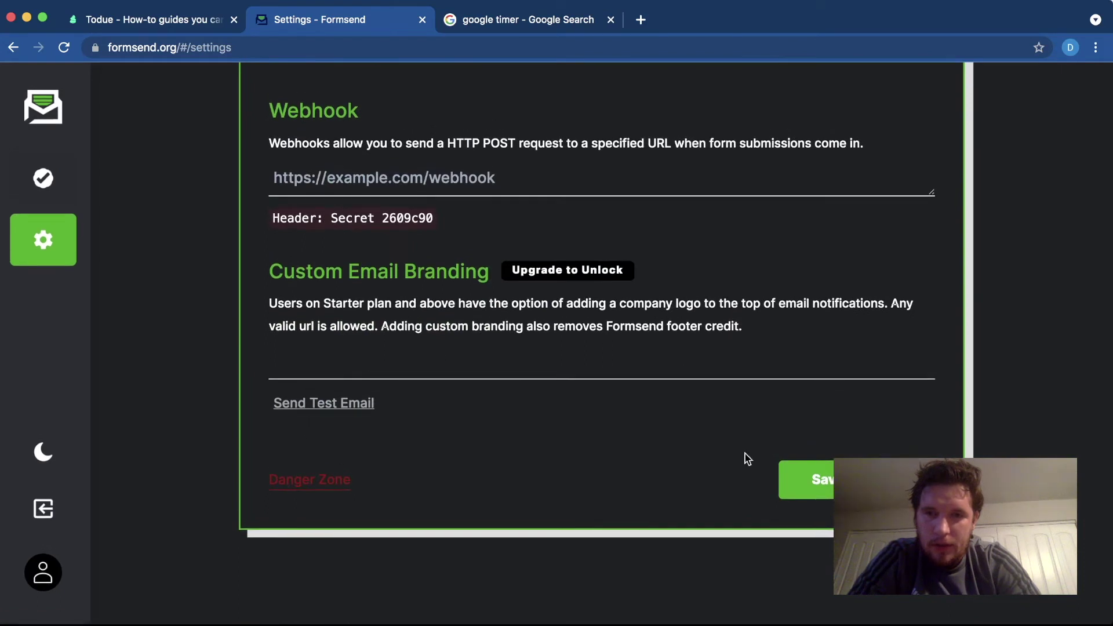
{"action": "left_click", "coordinate": [803, 494]}
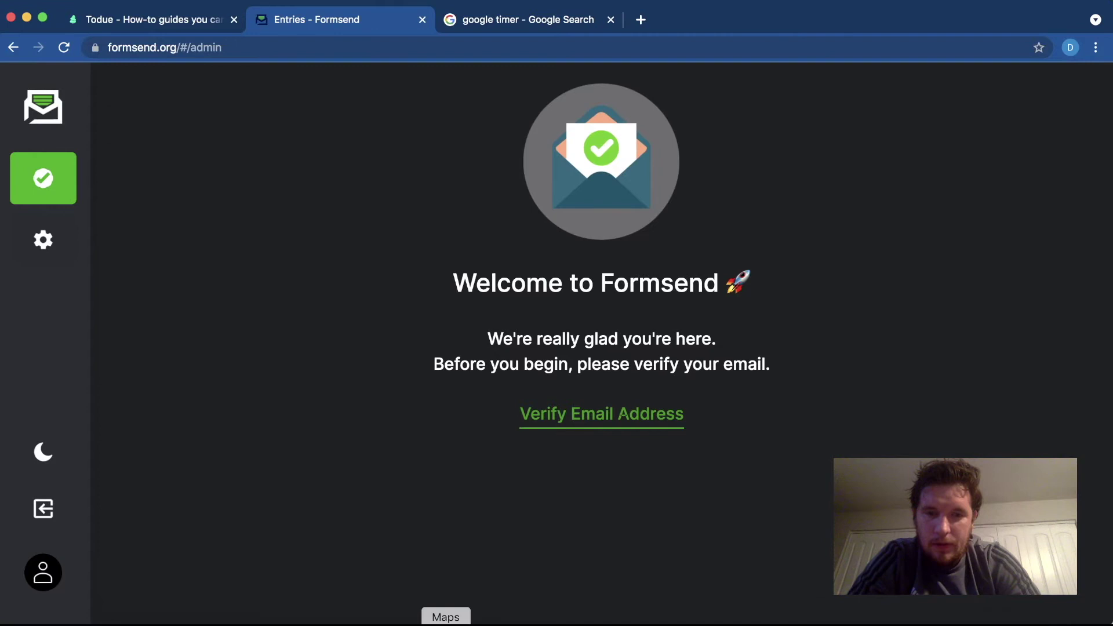
{"action": "key", "text": "super+grave"}
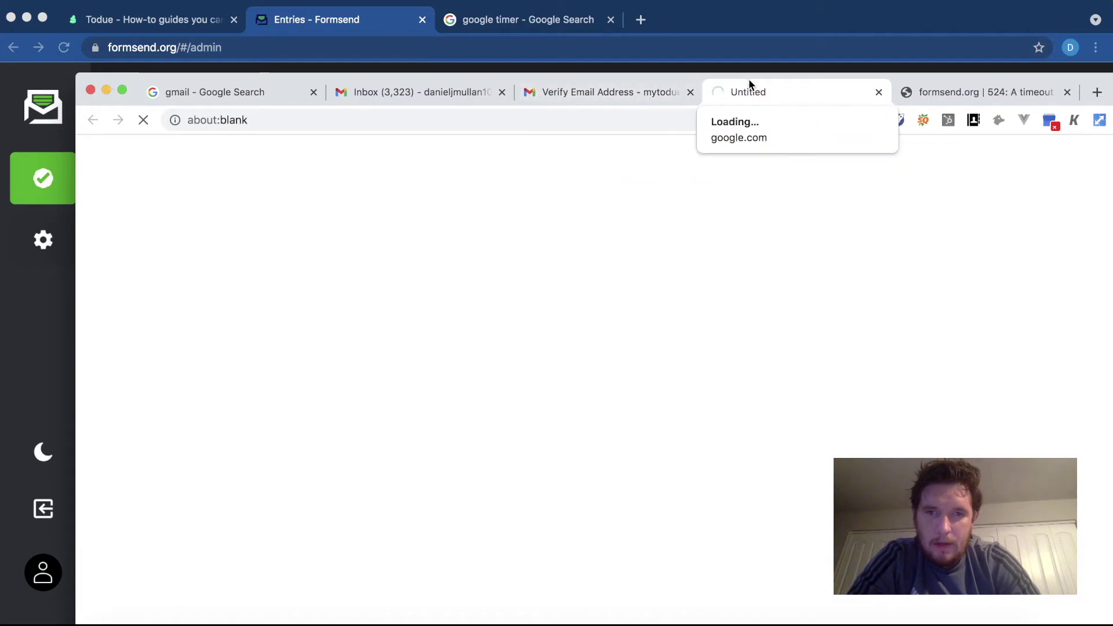
- Close the extra window, start the Google countdown, and return to the Entries - Formsend tab
{"action": "left_click", "coordinate": [25, 311]}
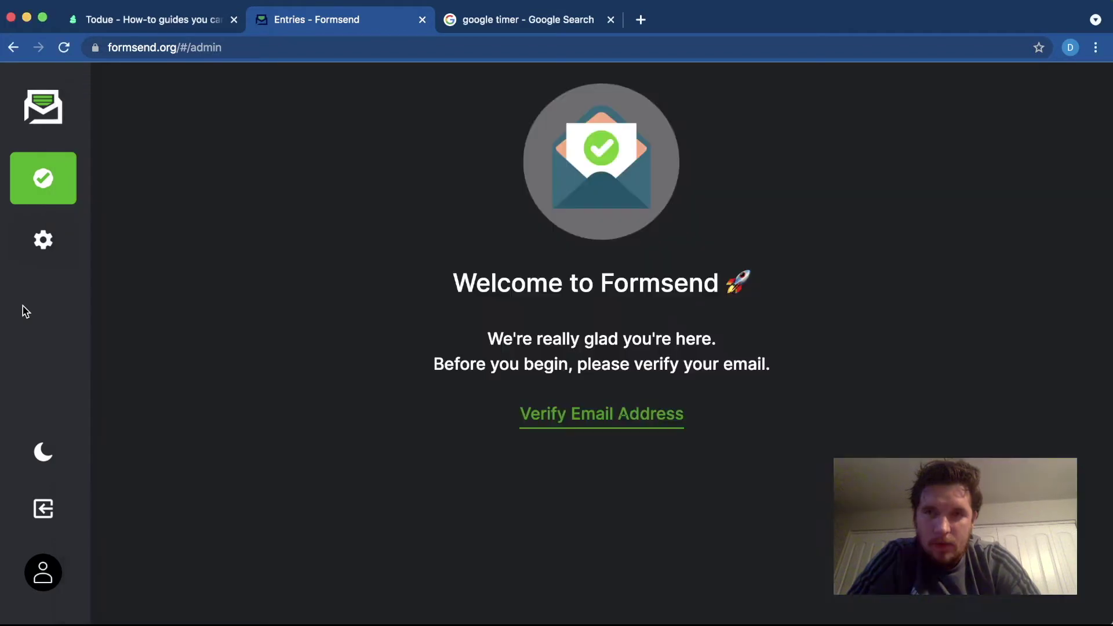
{"action": "left_click", "coordinate": [496, 20]}
{"action": "left_click", "coordinate": [180, 388]}
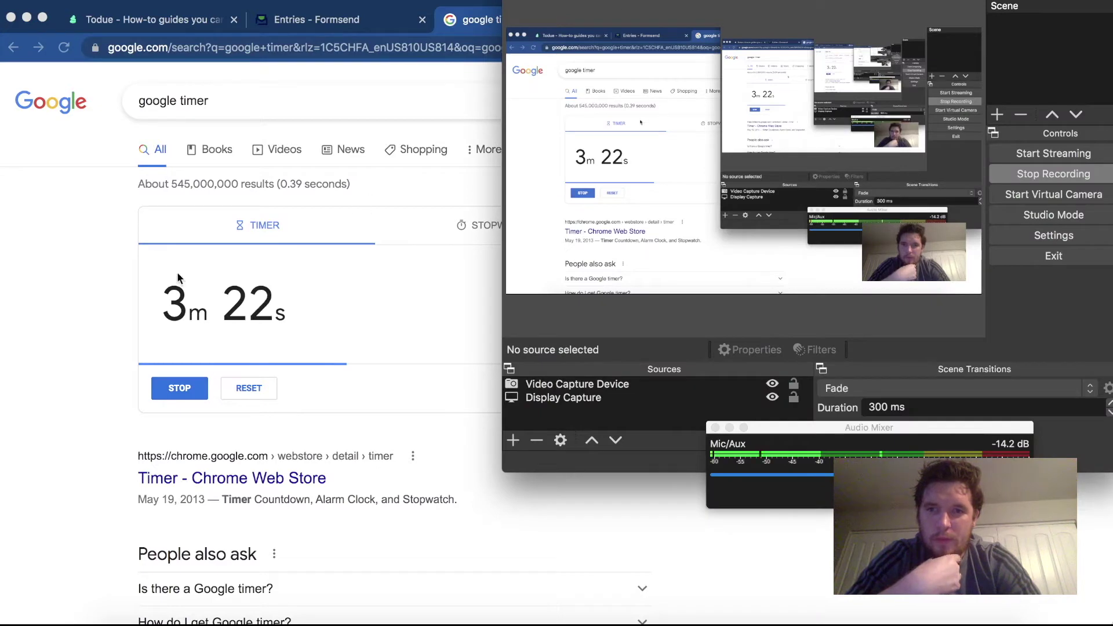
{"action": "left_click", "coordinate": [48, 331]}
{"action": "left_click", "coordinate": [313, 19]}
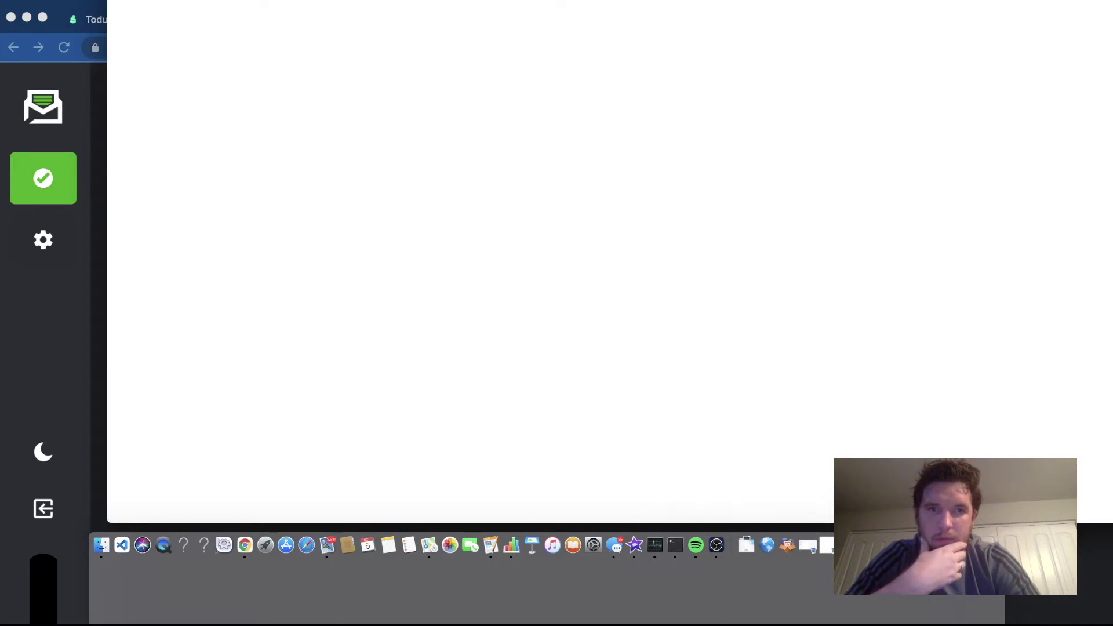
- Expand the Formsend verification email in Gmail and click VERIFY EMAIL ADDRESS
{"action": "key", "text": "super+w"}
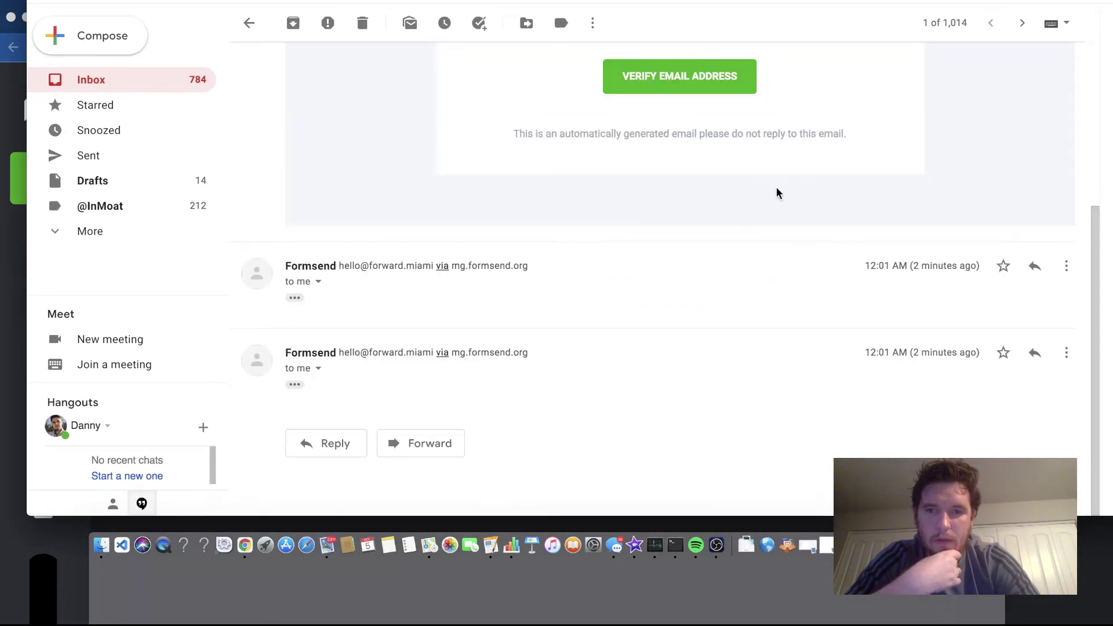
{"action": "scroll", "coordinate": [740, 107], "scroll_direction": "up", "scroll_amount": 4}
{"action": "scroll", "coordinate": [739, 111], "scroll_direction": "down", "scroll_amount": 4}
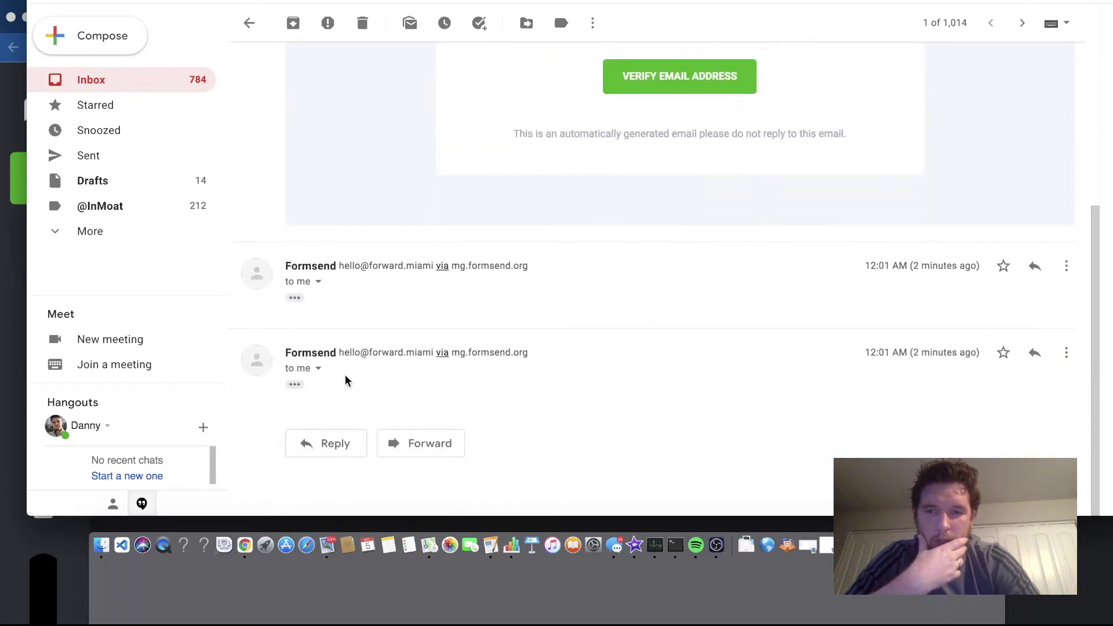
{"action": "left_click", "coordinate": [294, 384]}
{"action": "scroll", "coordinate": [330, 390], "scroll_direction": "down", "scroll_amount": 3}
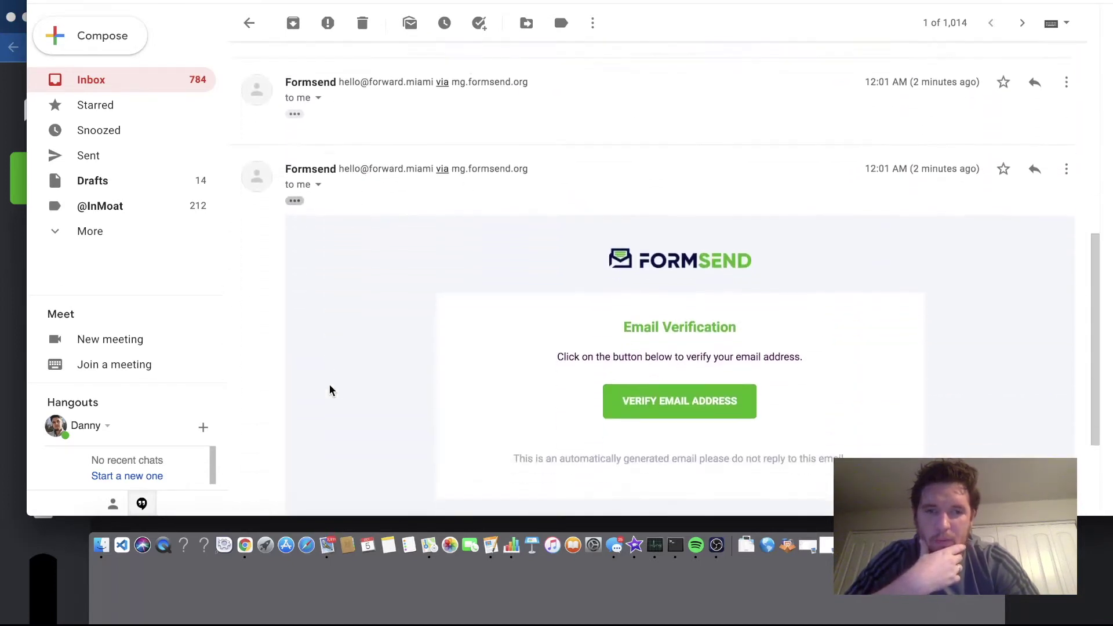
{"action": "scroll", "coordinate": [329, 389], "scroll_direction": "down", "scroll_amount": 2}
{"action": "left_click", "coordinate": [659, 324]}
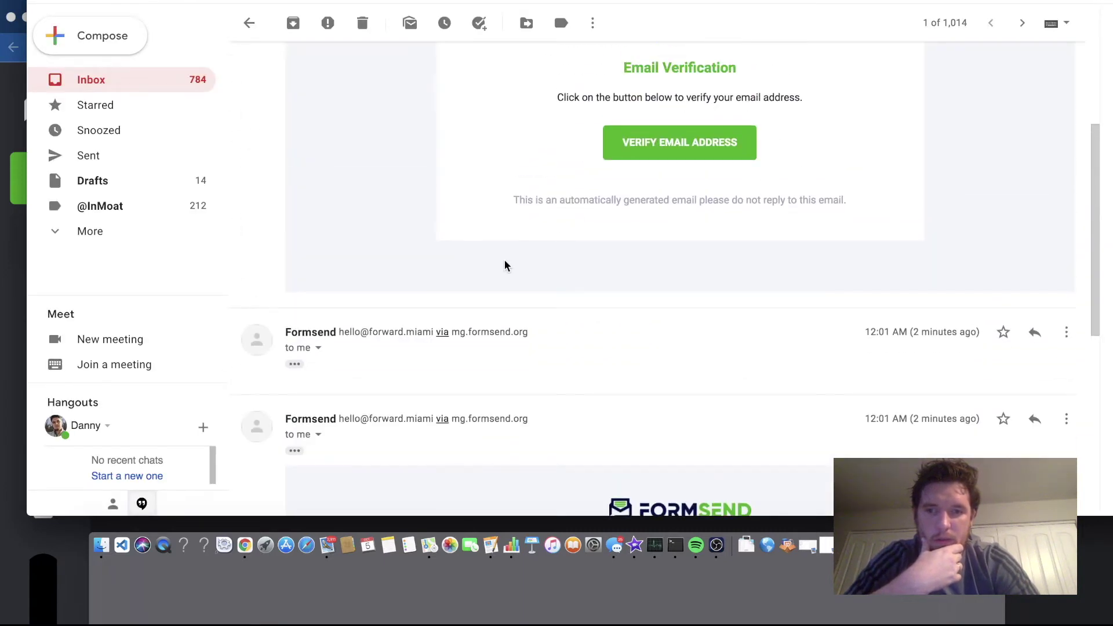
- Collapse and re-expand the Formsend message, then open the verification link again
{"action": "scroll", "coordinate": [505, 265], "scroll_direction": "up", "scroll_amount": 3}
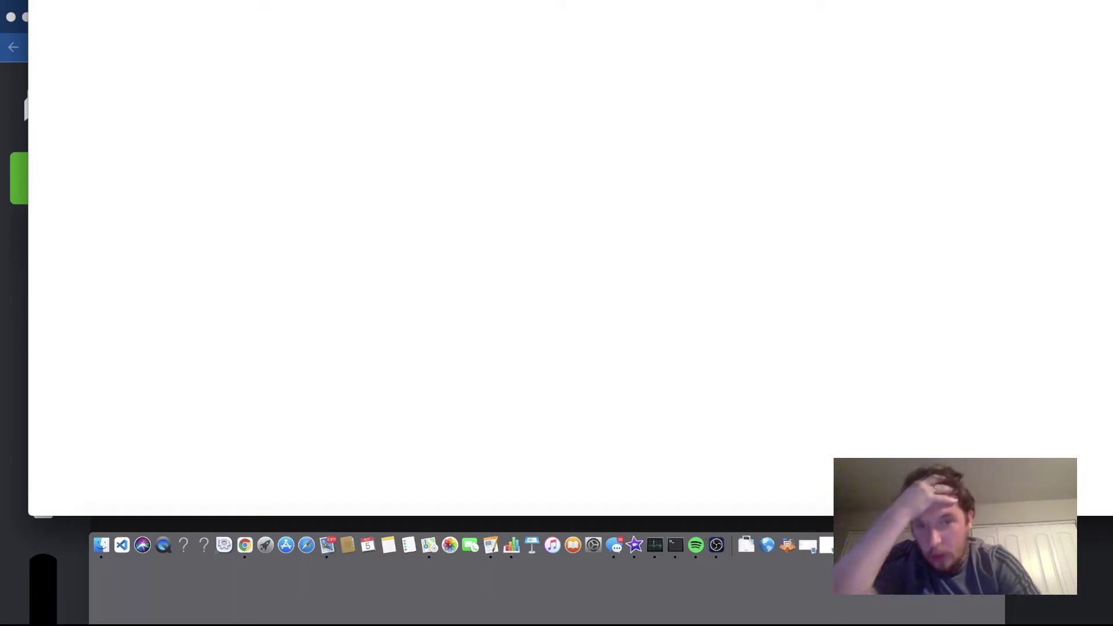
{"action": "left_click", "coordinate": [640, 246]}
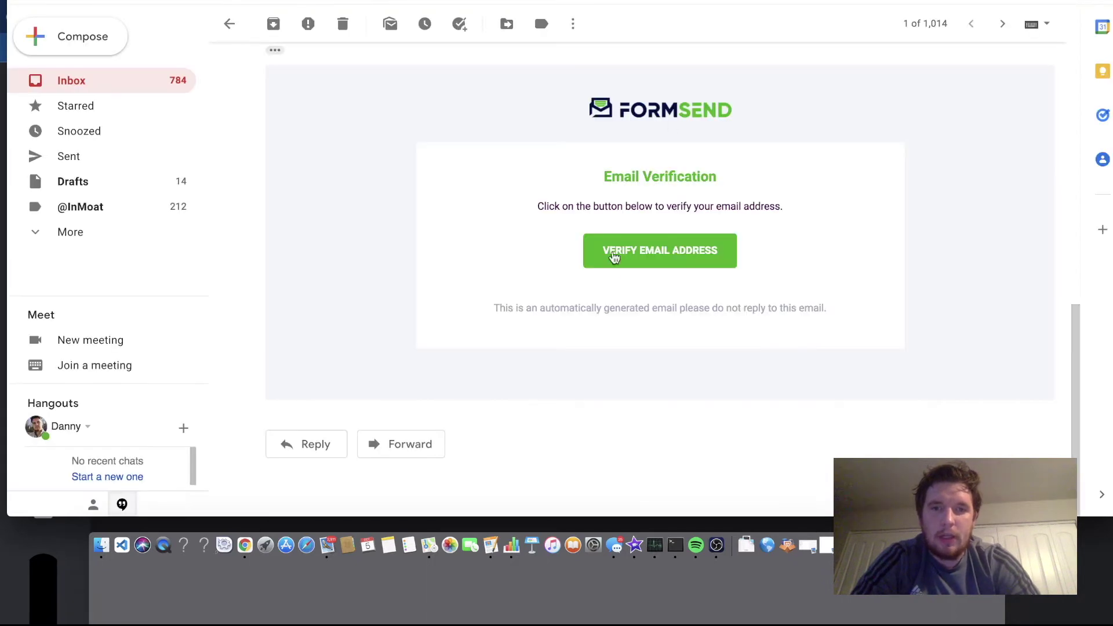
{"action": "scroll", "coordinate": [603, 267], "scroll_direction": "up", "scroll_amount": 10}
{"action": "left_click", "coordinate": [523, 317]}
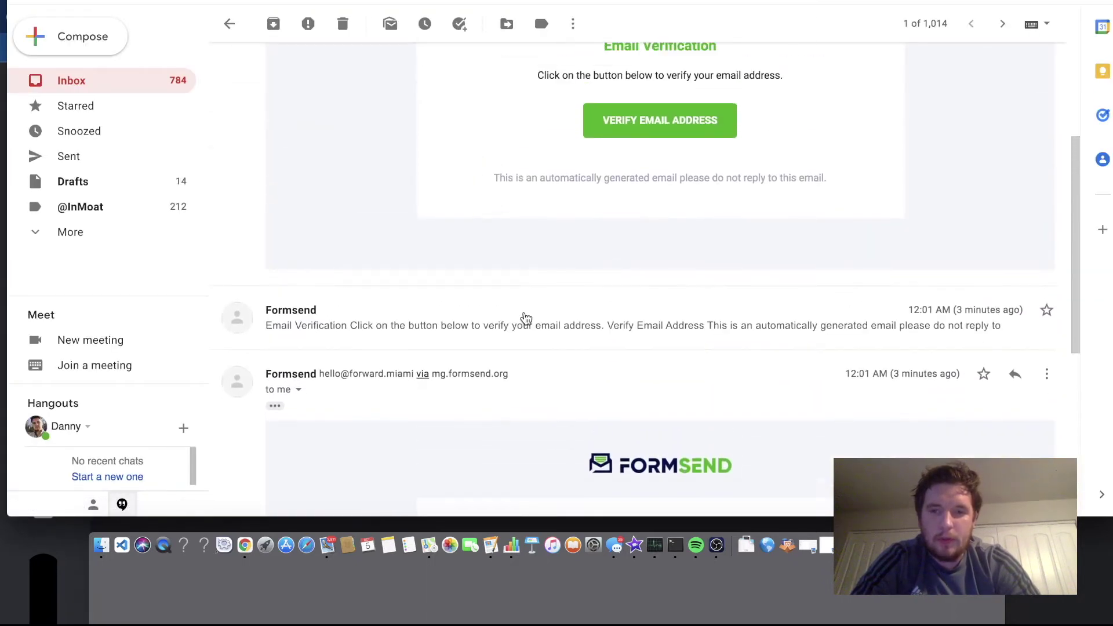
{"action": "scroll", "coordinate": [559, 415], "scroll_direction": "up", "scroll_amount": 4}
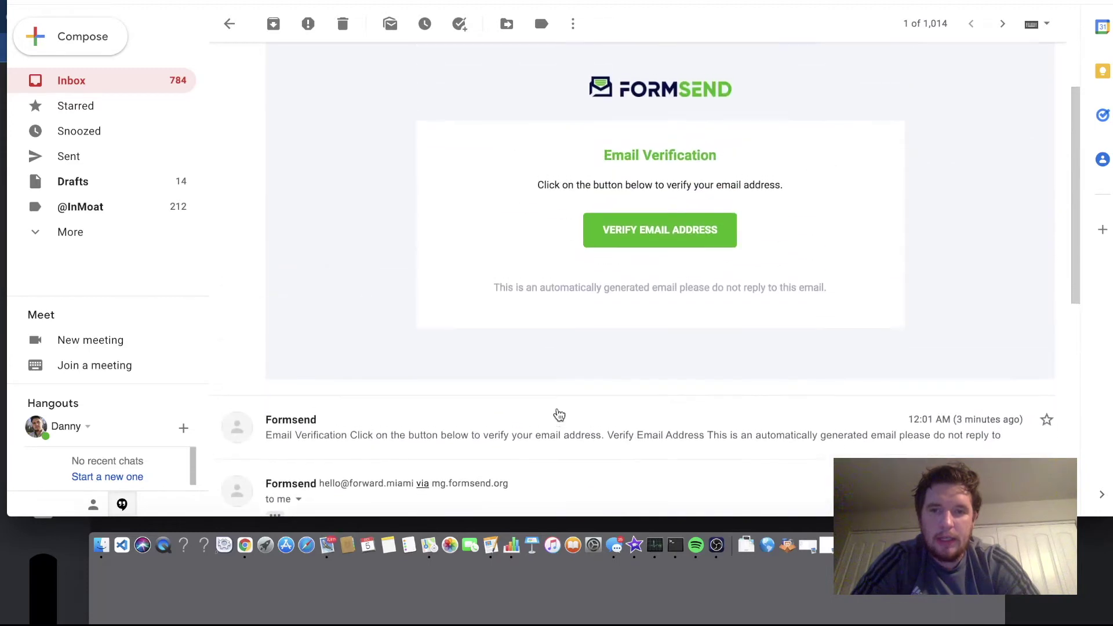
{"action": "scroll", "coordinate": [557, 253], "scroll_direction": "down", "scroll_amount": 5}
{"action": "left_click", "coordinate": [480, 210]}
{"action": "scroll", "coordinate": [385, 177], "scroll_direction": "down", "scroll_amount": 5}
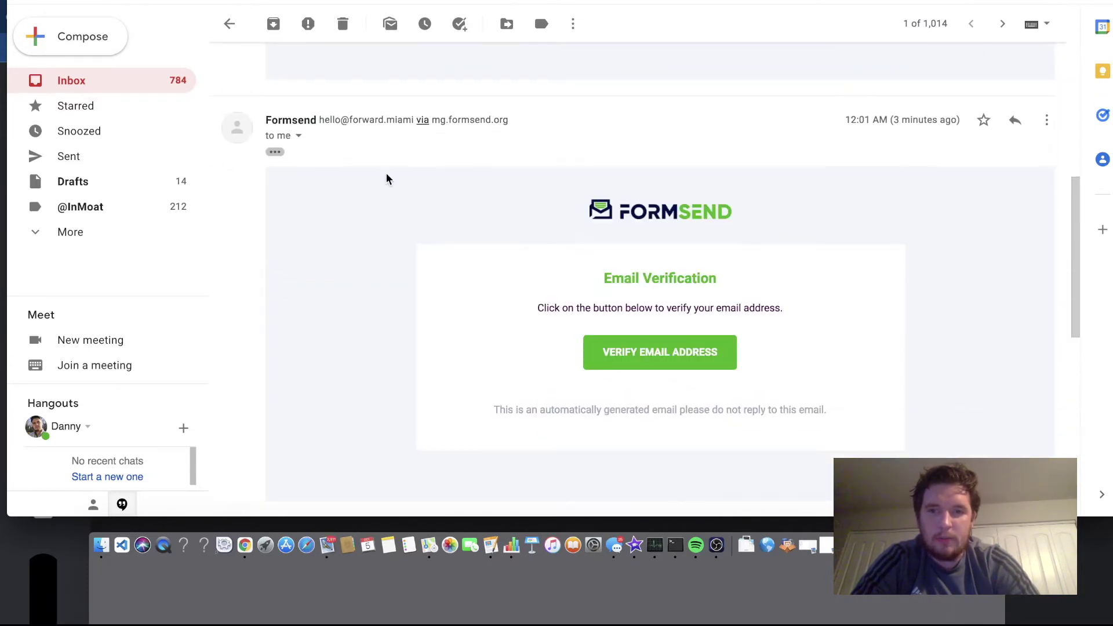
{"action": "scroll", "coordinate": [386, 178], "scroll_direction": "down", "scroll_amount": 2}
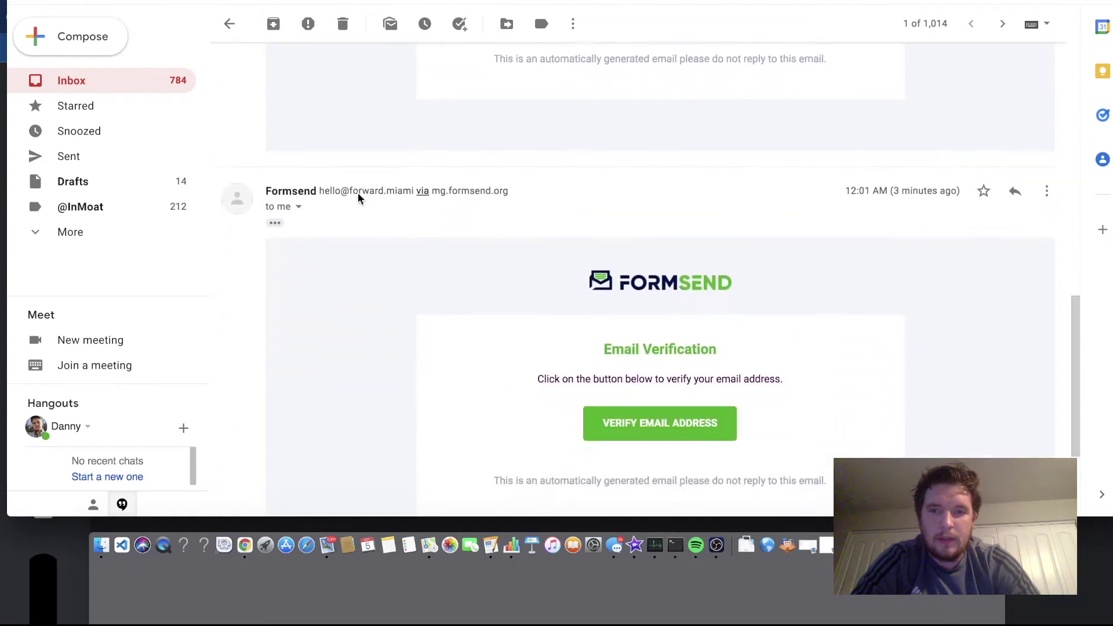
{"action": "scroll", "coordinate": [416, 243], "scroll_direction": "down", "scroll_amount": 3}
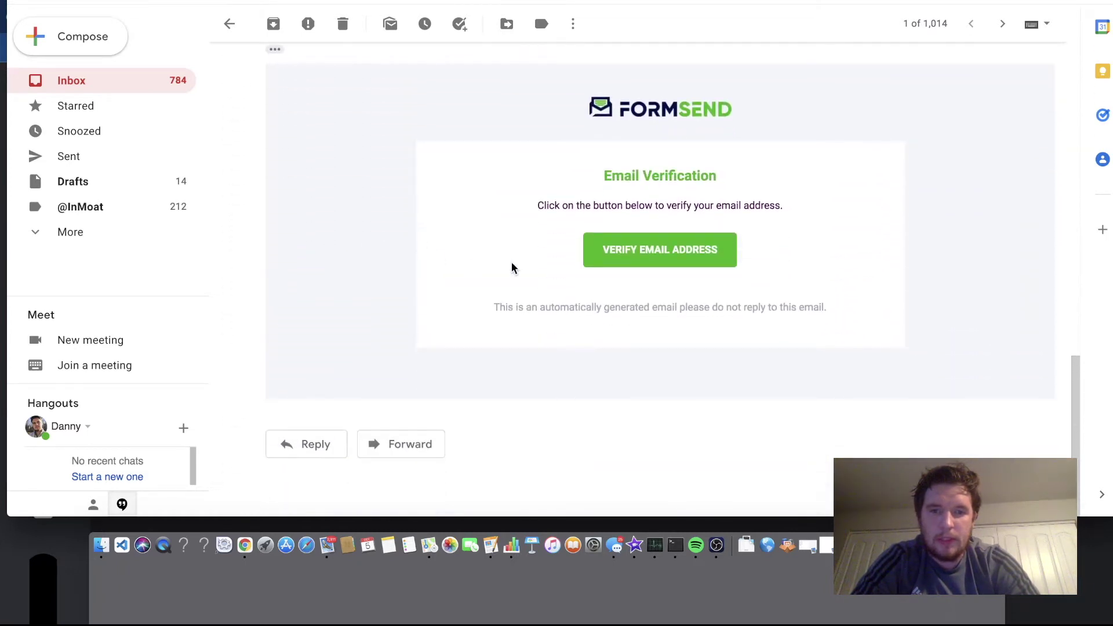
{"action": "scroll", "coordinate": [543, 207], "scroll_direction": "up", "scroll_amount": 4}
{"action": "scroll", "coordinate": [544, 209], "scroll_direction": "down", "scroll_amount": 5}
{"action": "left_click", "coordinate": [609, 249]}
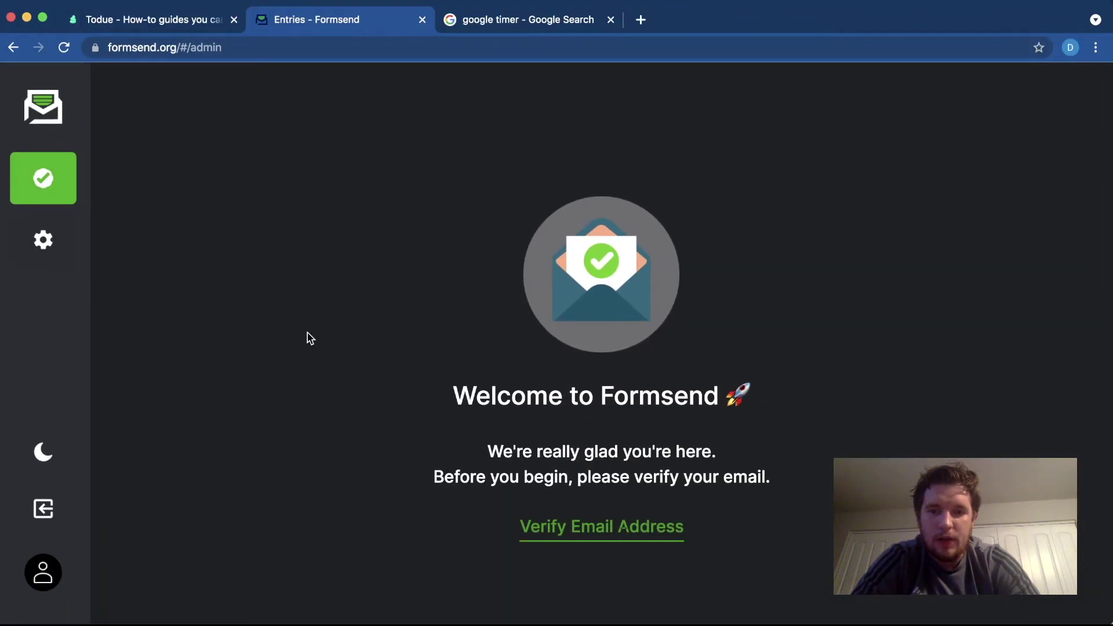
- Switch the dashboard back to light mode and bring the Formsend browser window forward
{"action": "left_click", "coordinate": [68, 454]}
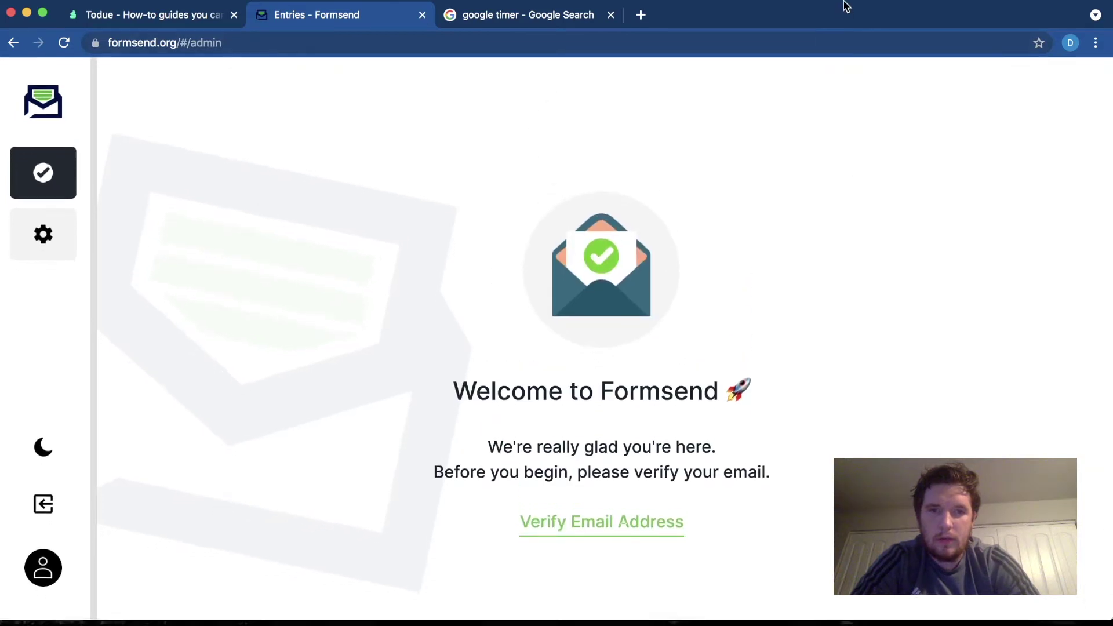
{"action": "key", "text": "super+n"}
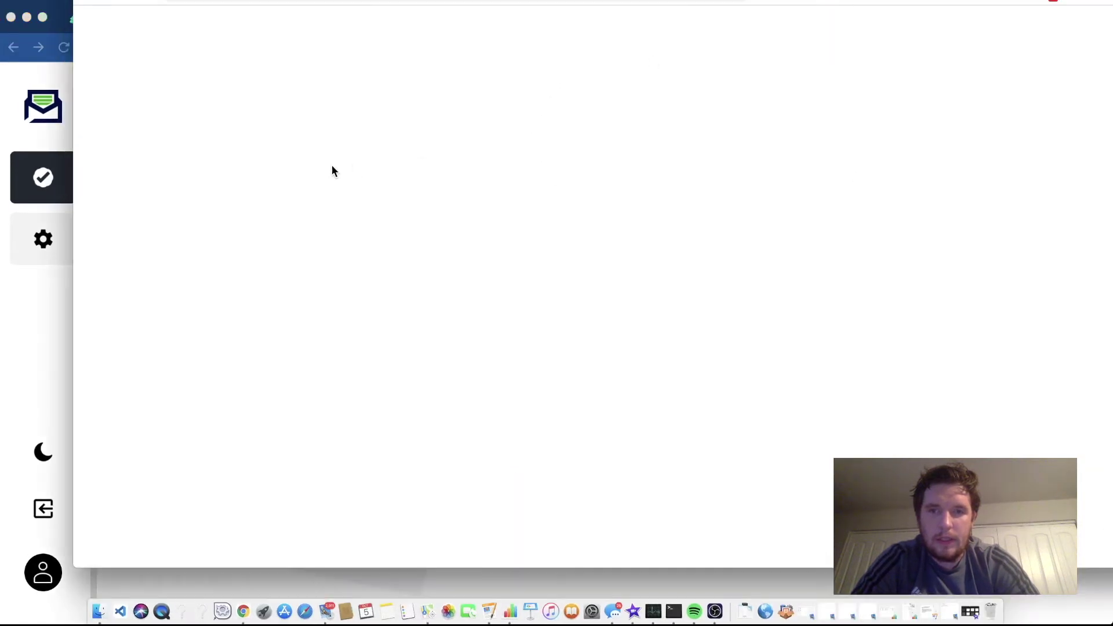
{"action": "left_click", "coordinate": [25, 336]}
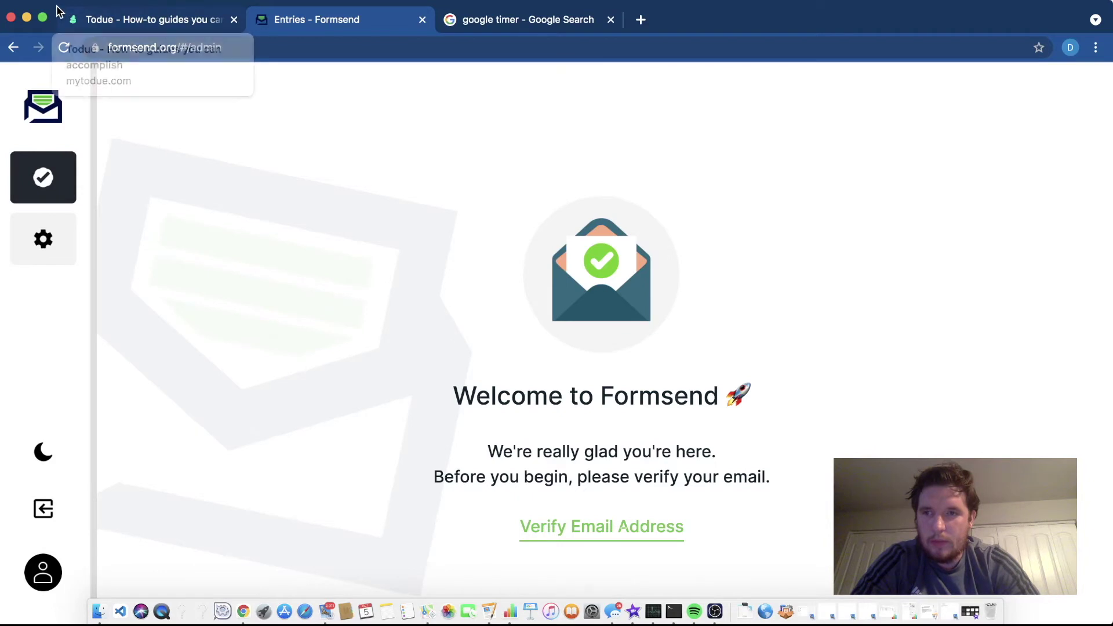
- Visit Settings, return to the Entries page, and request a new verification email
{"action": "left_click", "coordinate": [46, 565]}
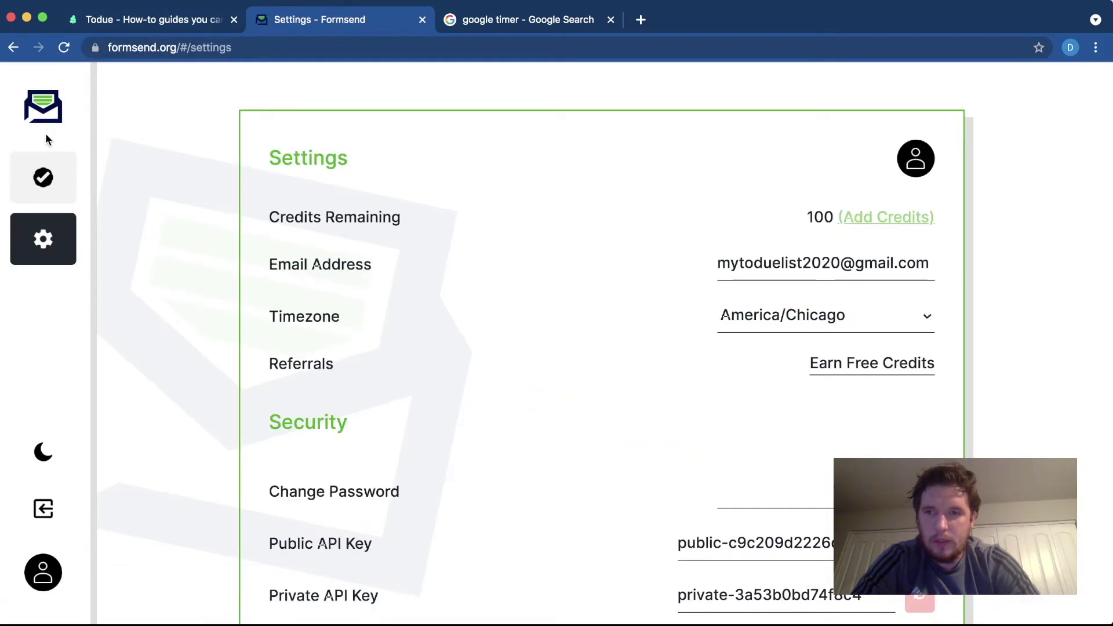
{"action": "left_click", "coordinate": [36, 177]}
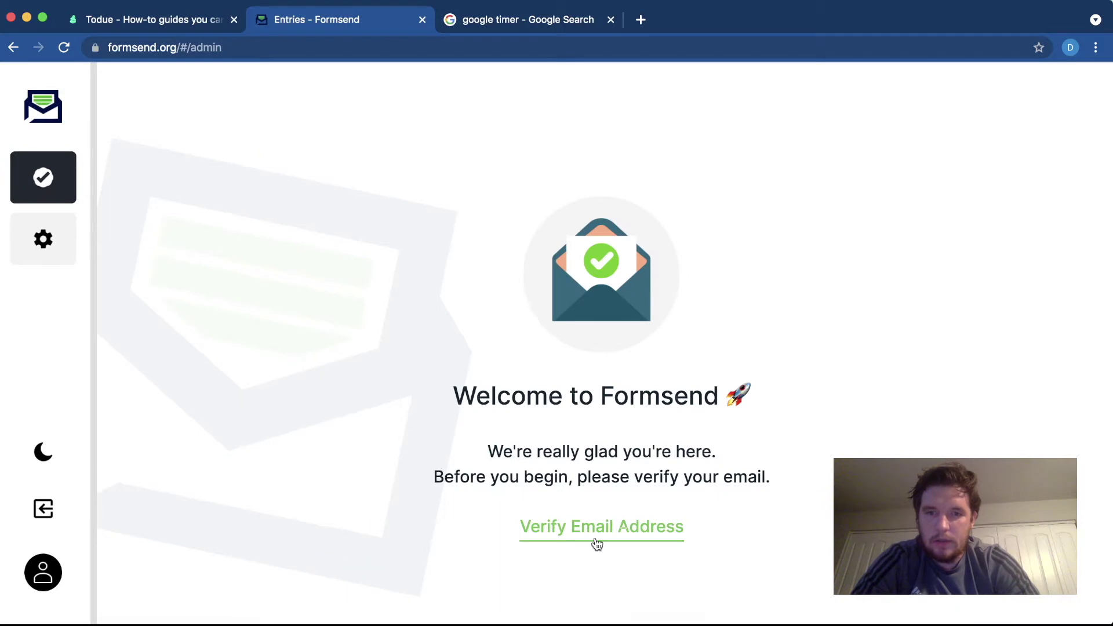
{"action": "left_click", "coordinate": [597, 530]}
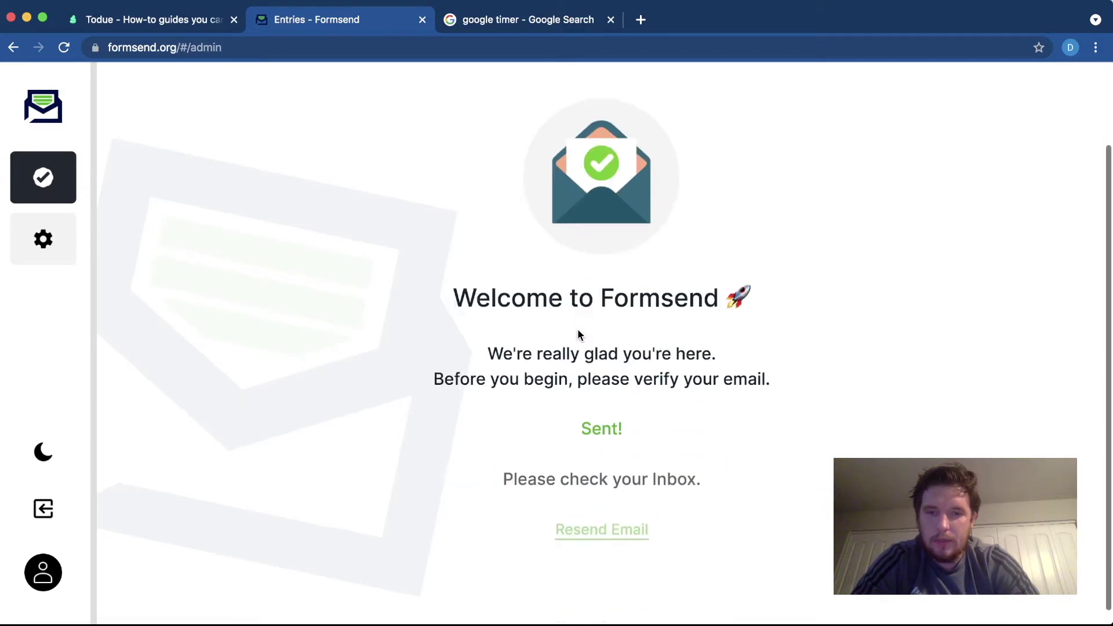
{"action": "scroll", "coordinate": [579, 331], "scroll_direction": "down", "scroll_amount": 2}
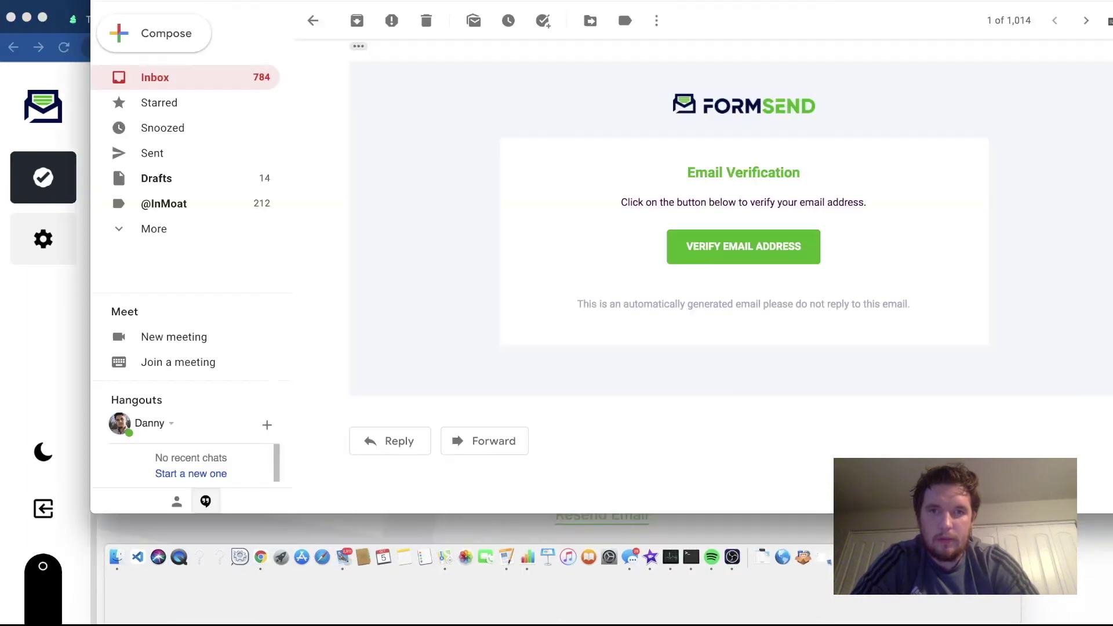
- Open the newest Formsend verification message in Gmail and follow its VERIFY EMAIL ADDRESS link
{"action": "left_click", "coordinate": [232, 81]}
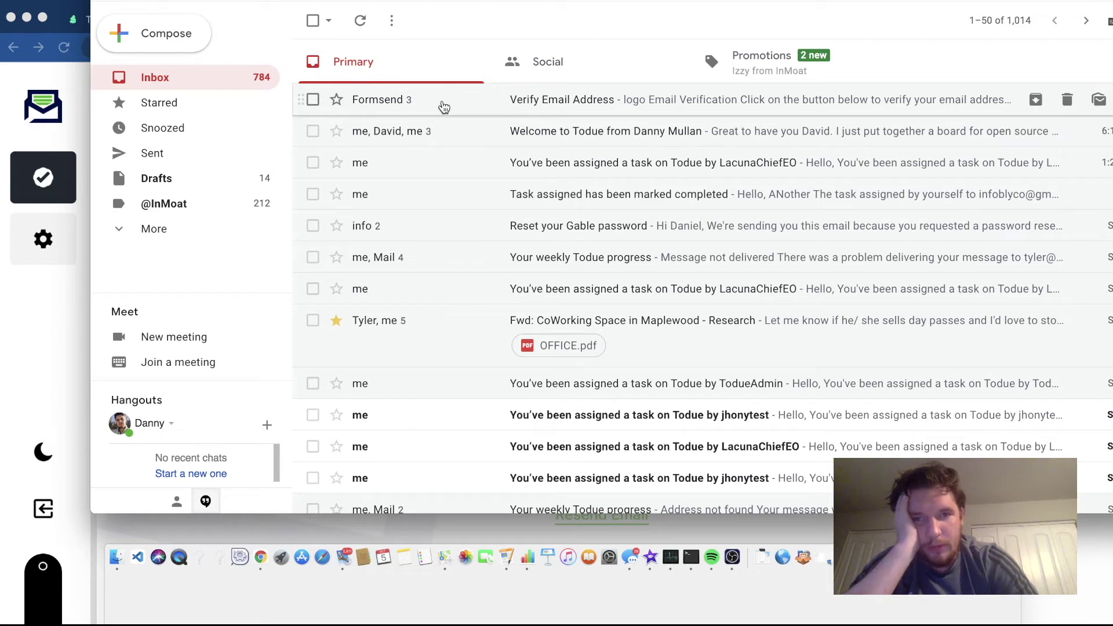
{"action": "left_click", "coordinate": [386, 104]}
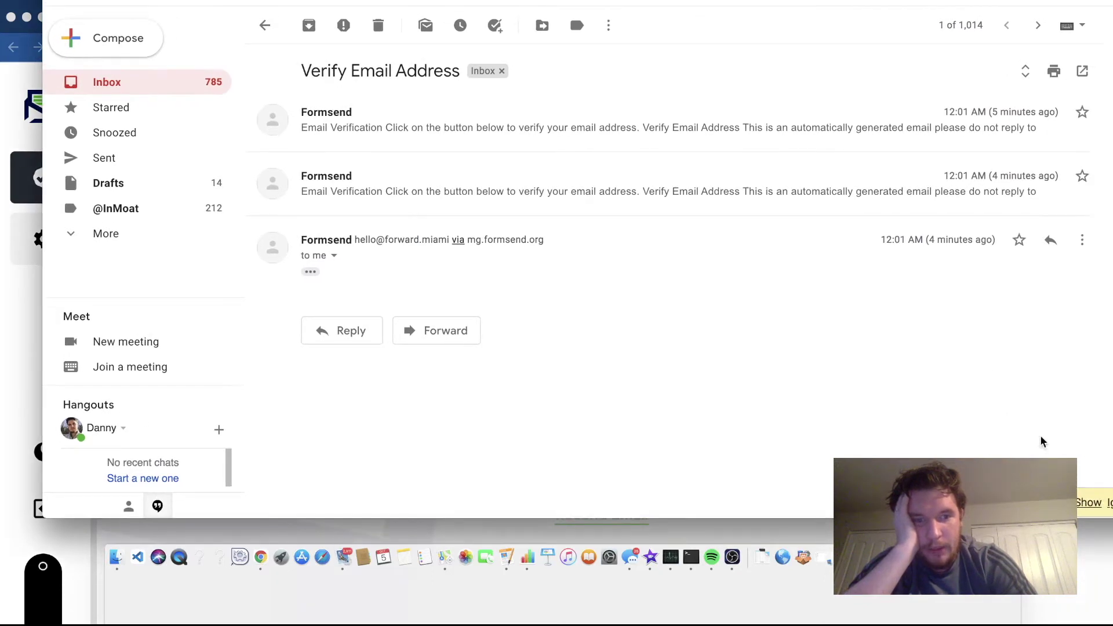
{"action": "left_click", "coordinate": [1087, 504]}
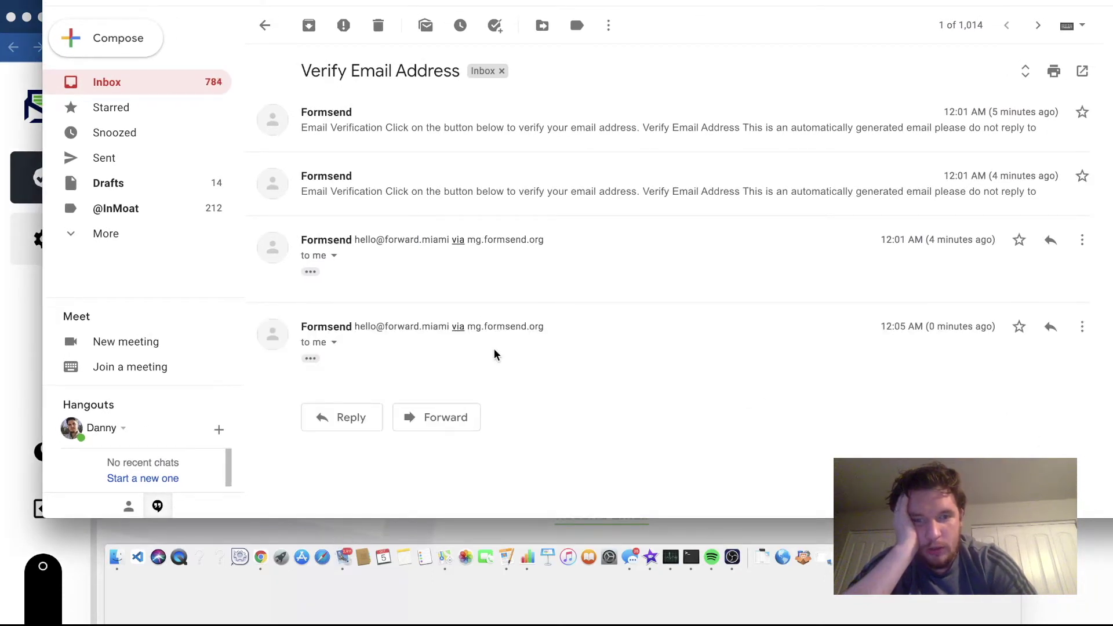
{"action": "left_click", "coordinate": [310, 358]}
{"action": "scroll", "coordinate": [400, 371], "scroll_direction": "down", "scroll_amount": 5}
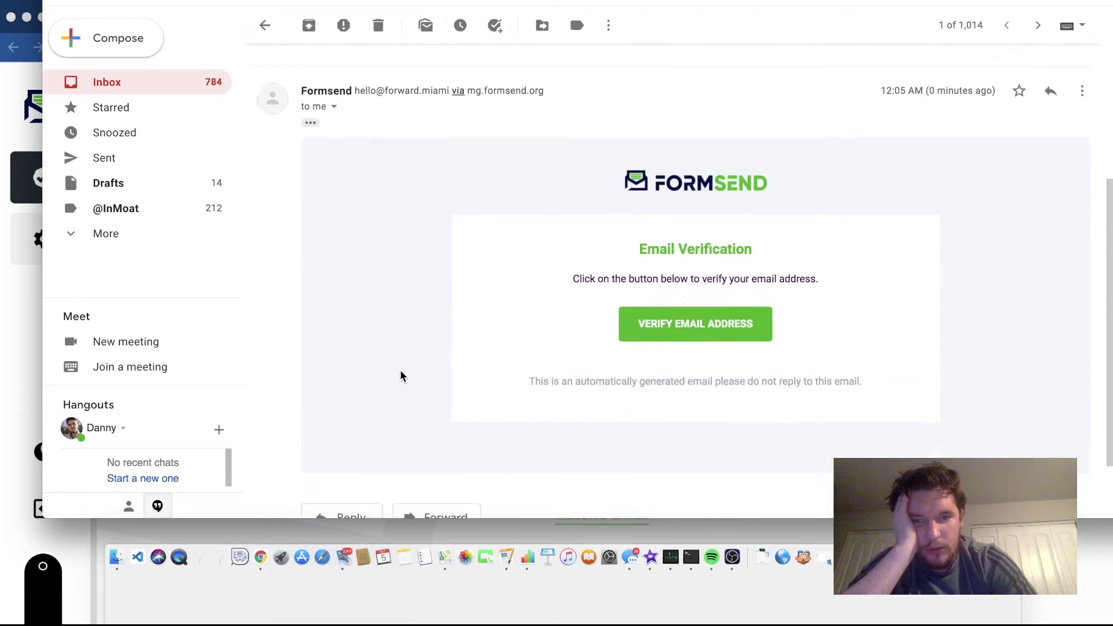
{"action": "left_click", "coordinate": [699, 326]}
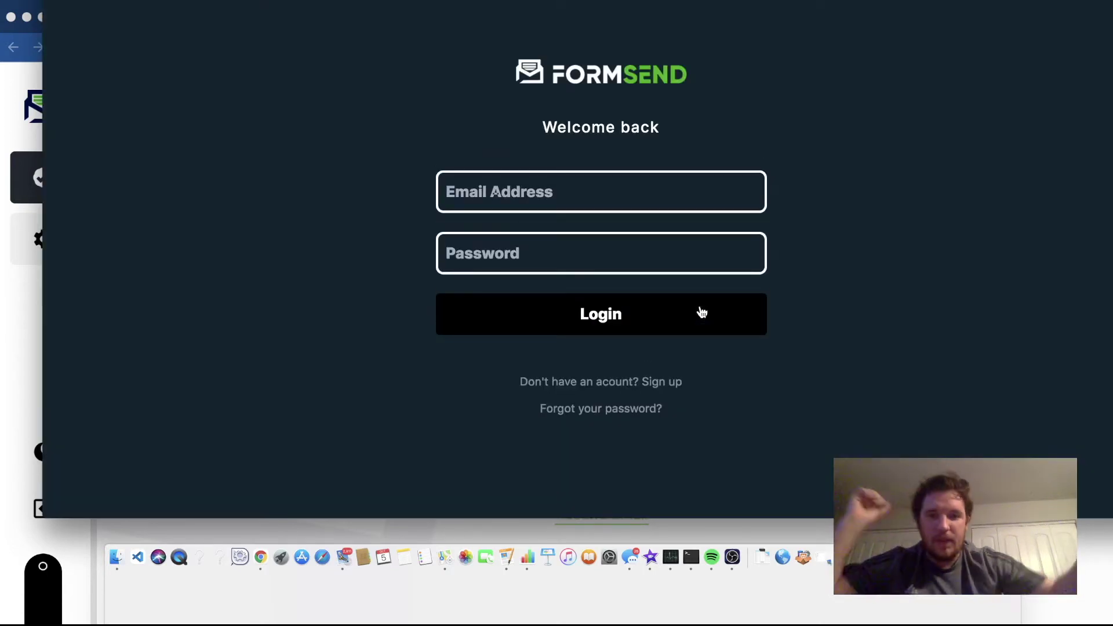
- Log in with the account email and password, retyping the password after a failed attempt
{"action": "left_click", "coordinate": [459, 204]}
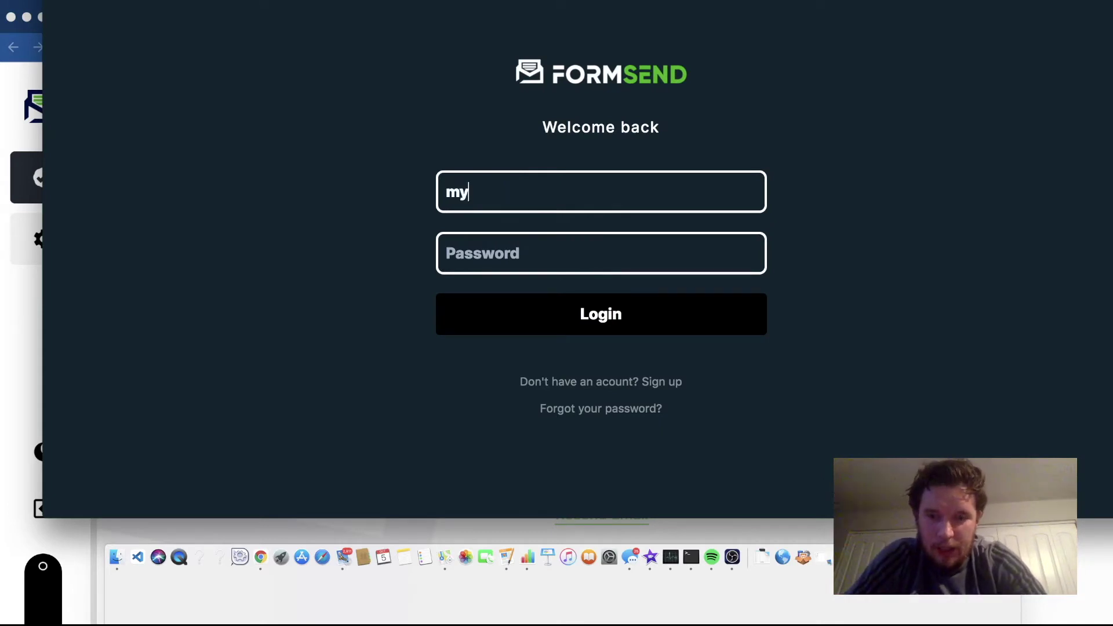
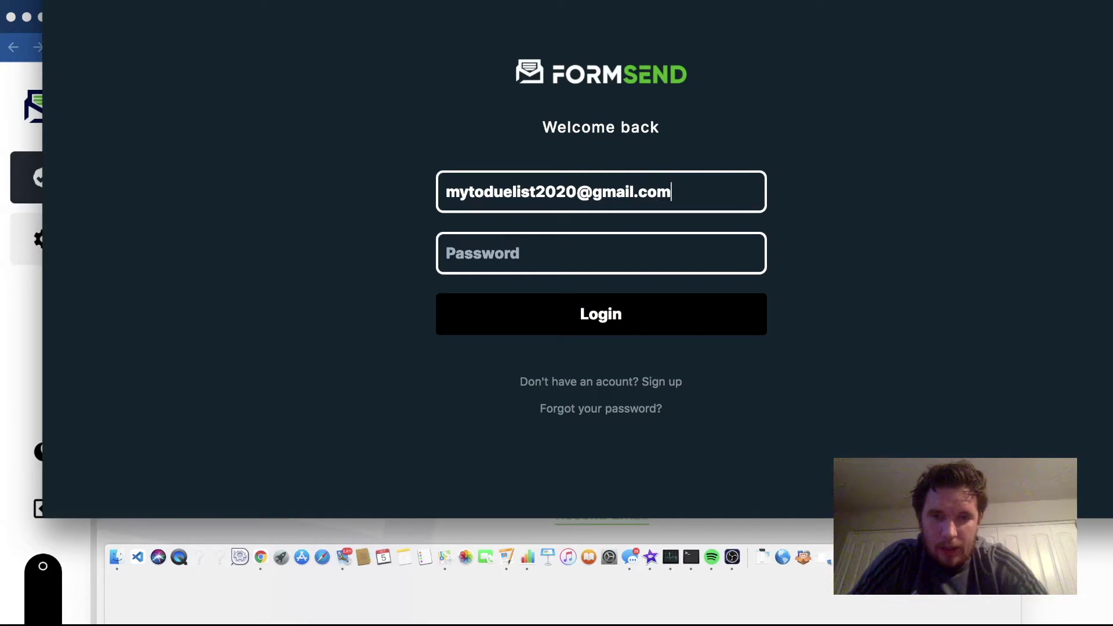
{"action": "left_click", "coordinate": [498, 255]}
{"action": "type", "text": "••••••••••"}
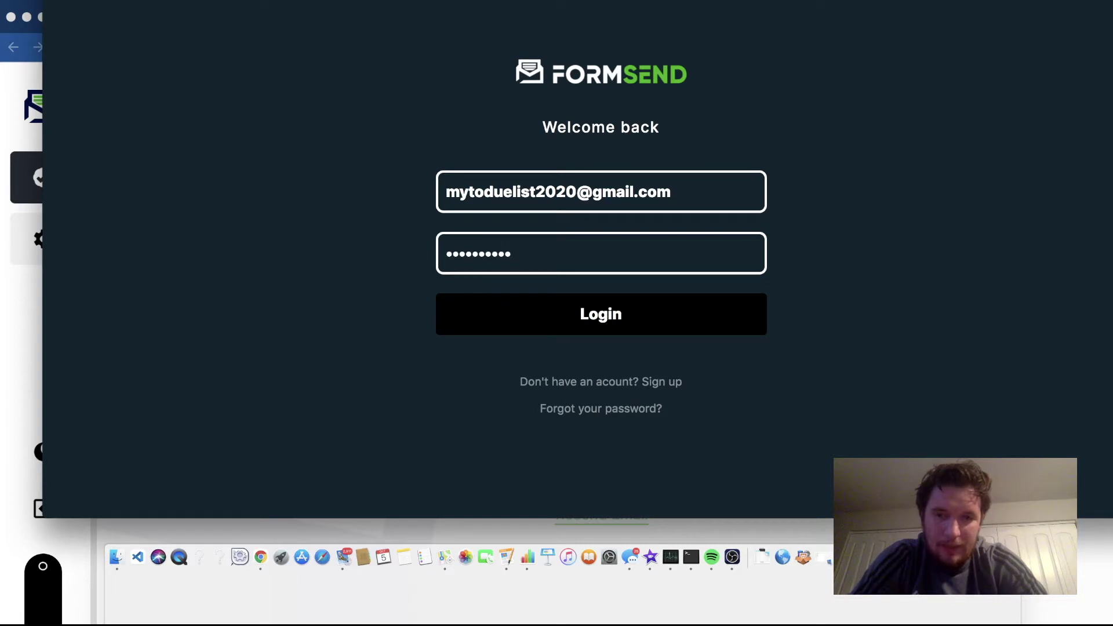
{"action": "left_click", "coordinate": [484, 316]}
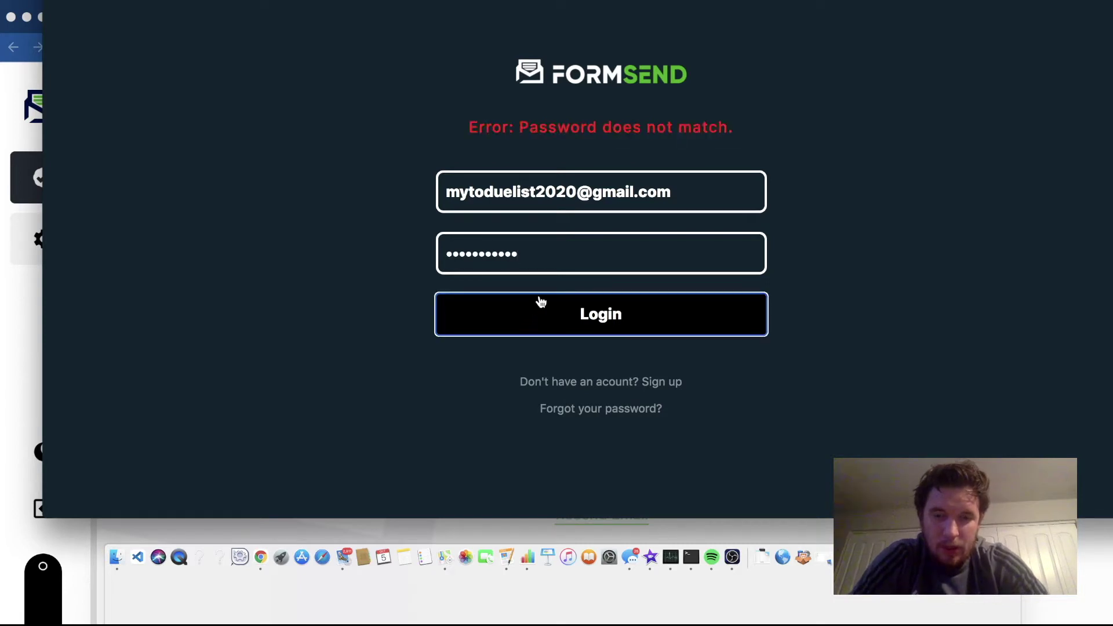
{"action": "double_click", "coordinate": [551, 259]}
{"action": "type", "text": "•••••••••"}
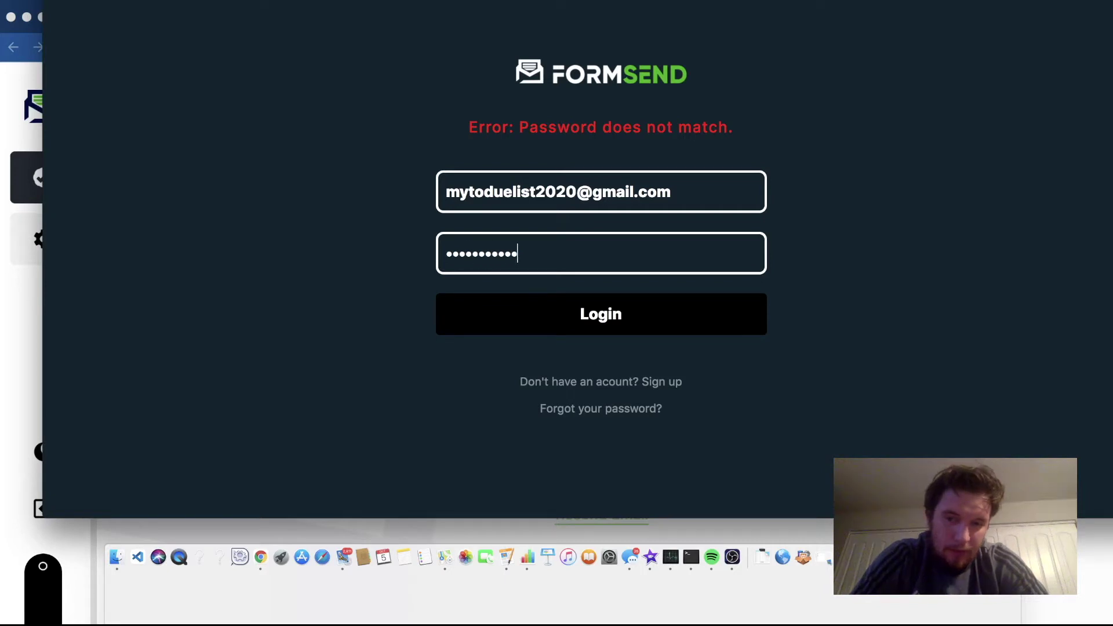
{"action": "key", "text": "Return"}
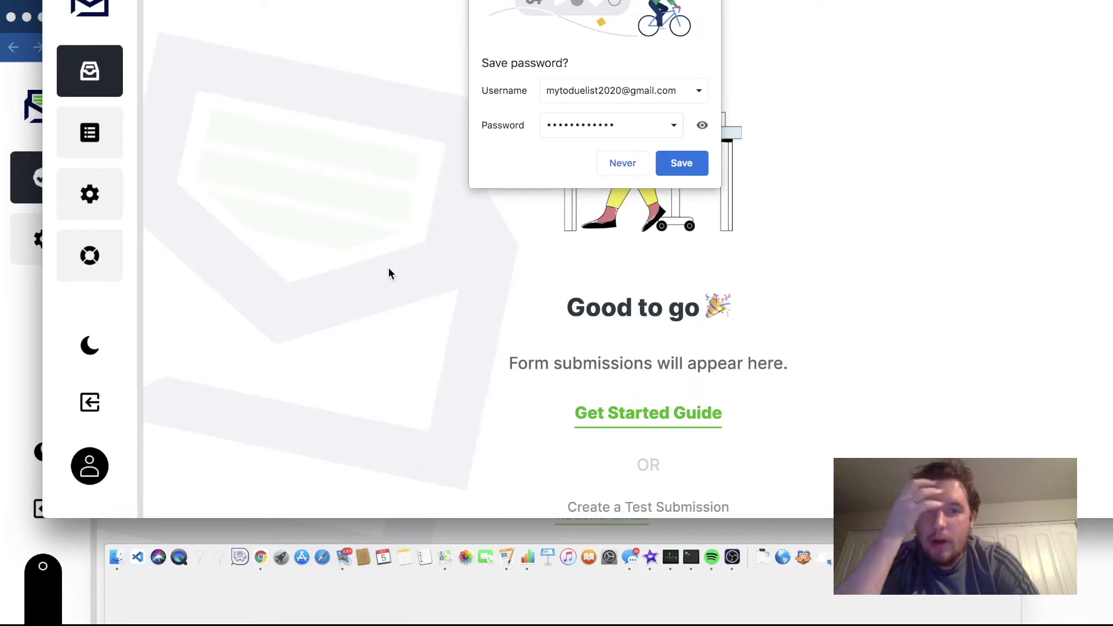
- Save the login password in the browser and restart the Google timer as a 3-minute countdown
{"action": "left_click", "coordinate": [681, 163]}
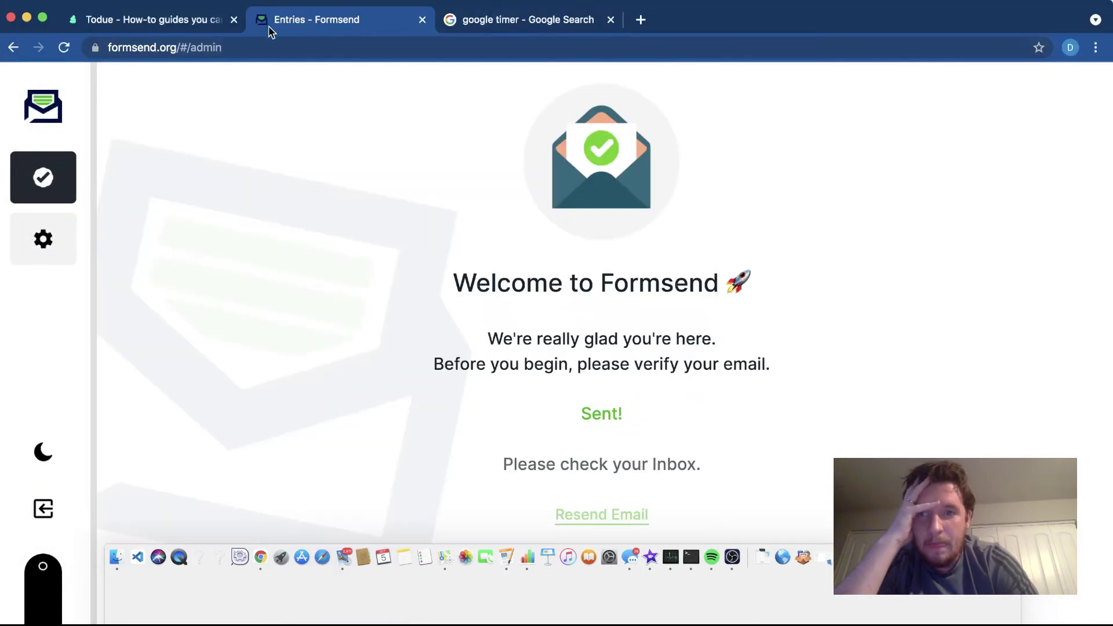
{"action": "left_click", "coordinate": [473, 23]}
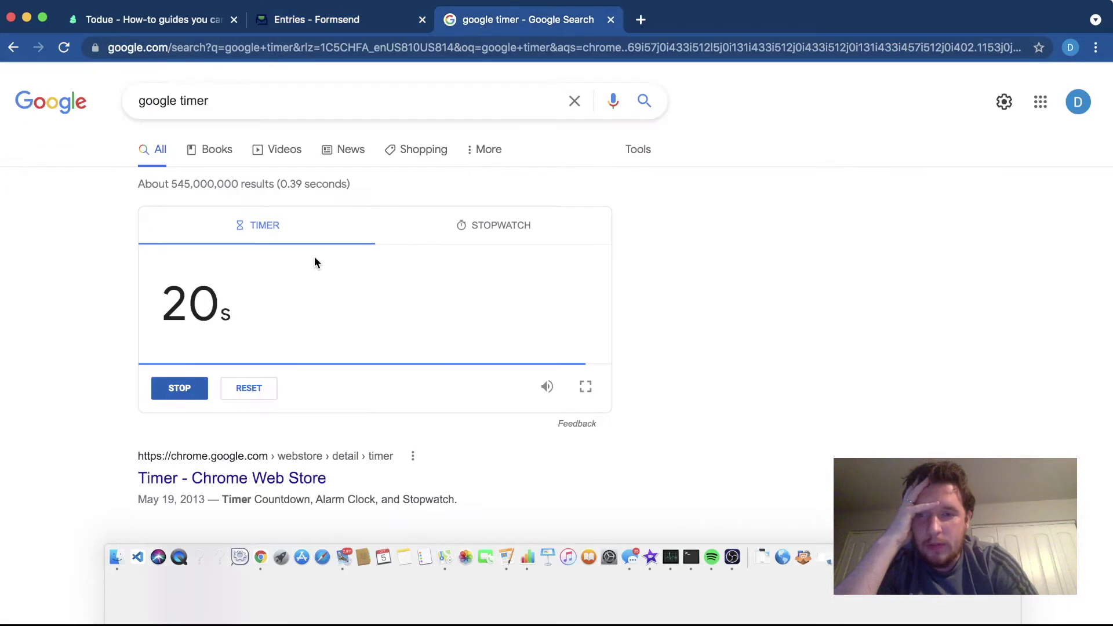
{"action": "left_click", "coordinate": [195, 391]}
{"action": "left_click", "coordinate": [209, 309]}
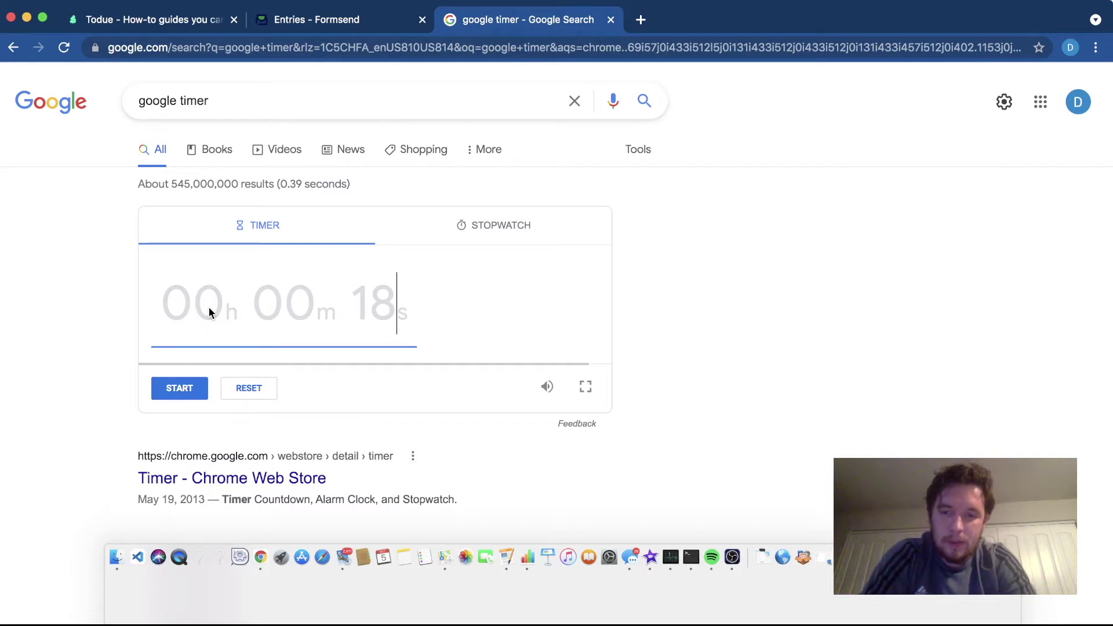
{"action": "type", "text": "300"}
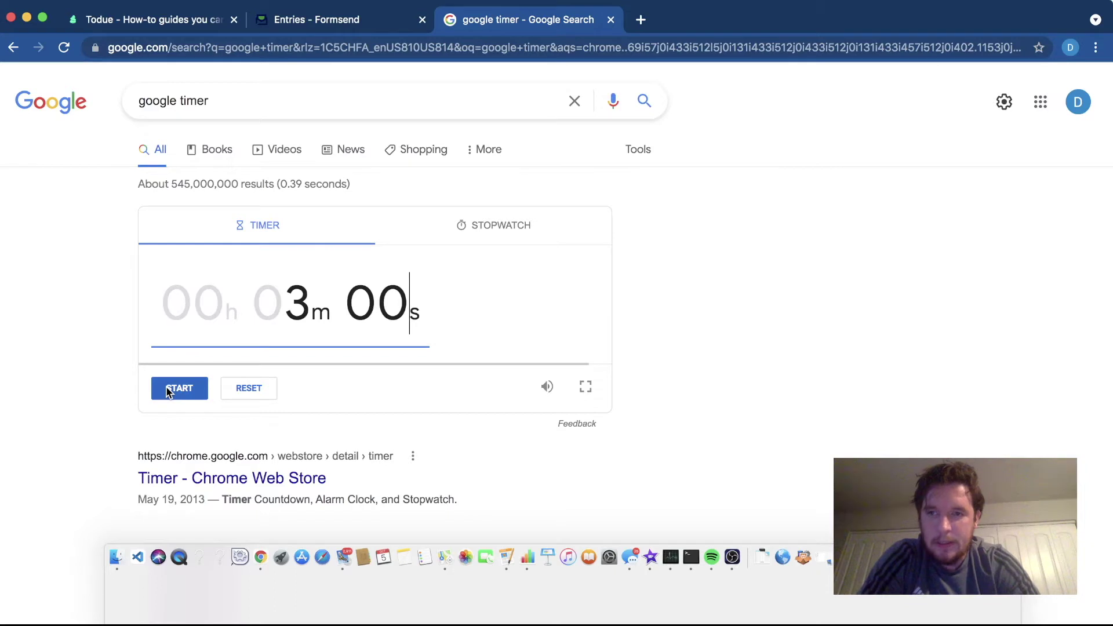
{"action": "left_click", "coordinate": [168, 393]}
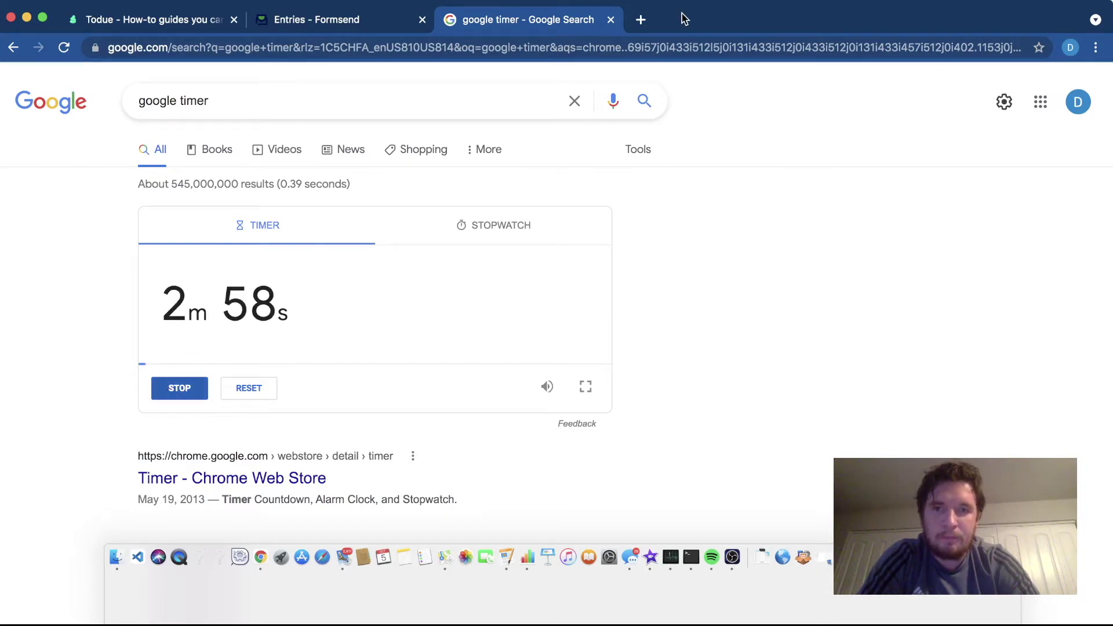
- Return to the Formsend Entries tab in the browser
{"action": "key", "text": "super+Tab"}
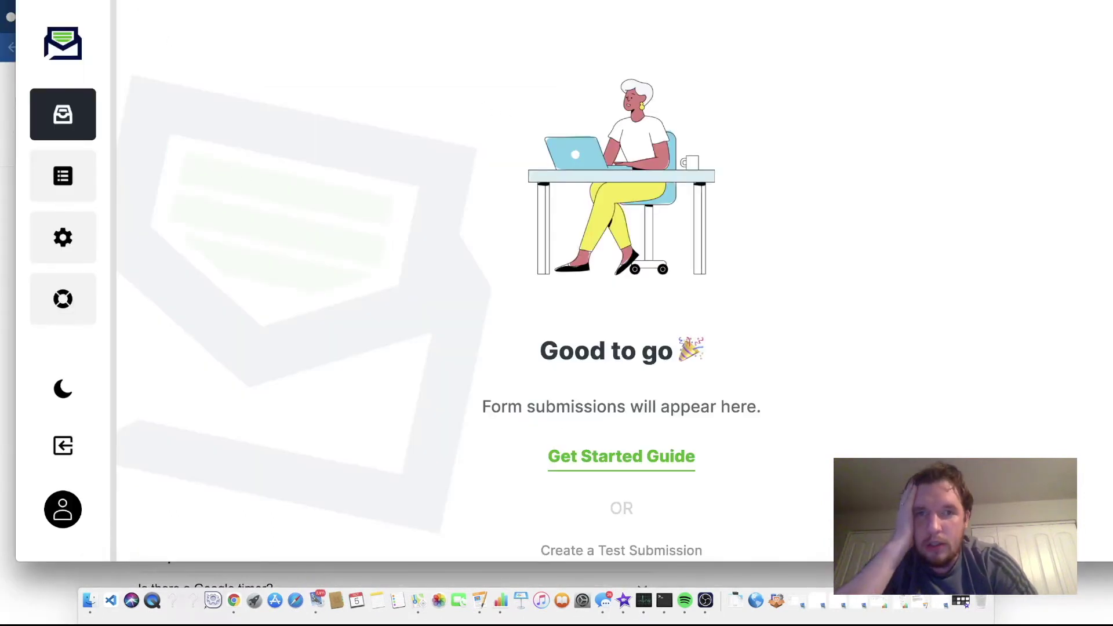
{"action": "key", "text": "super+Tab"}
{"action": "key", "text": "super+Tab"}
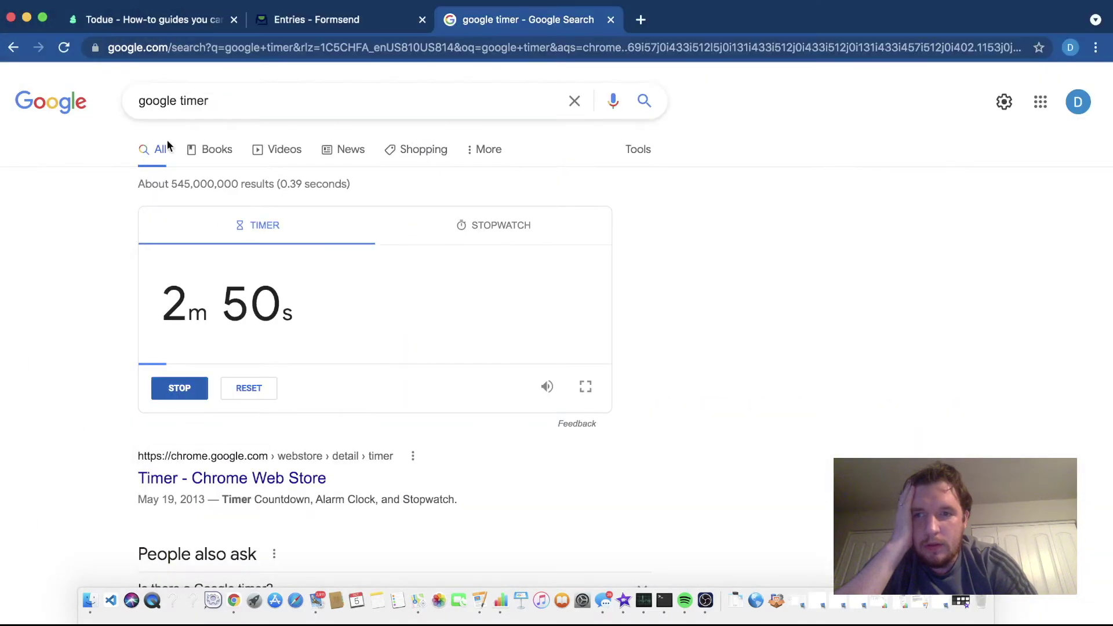
{"action": "left_click", "coordinate": [283, 23]}
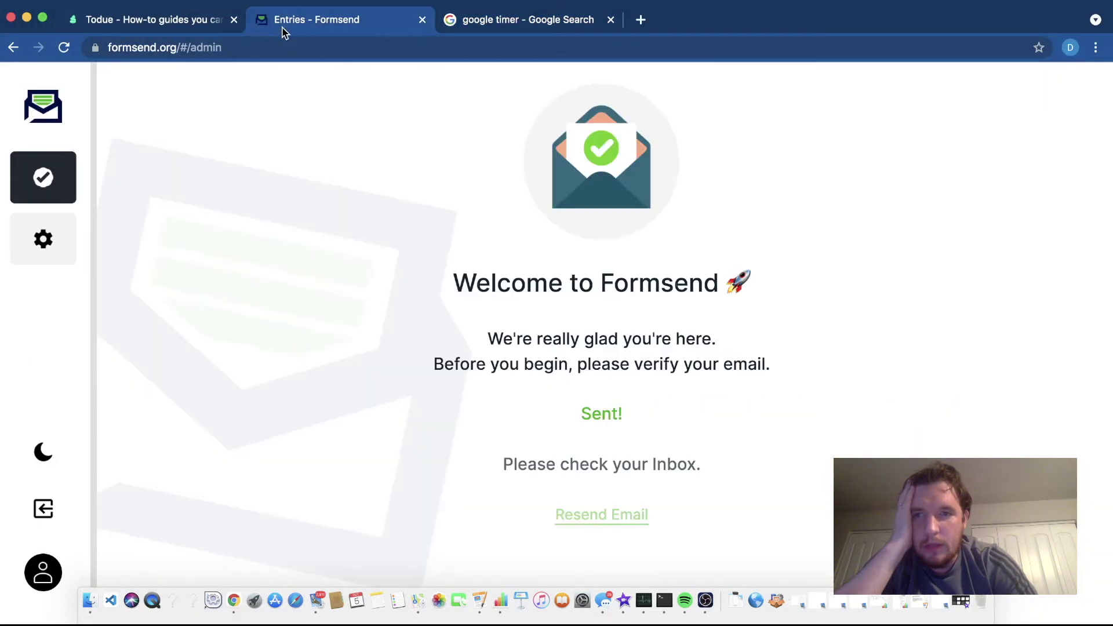
- Reload the Formsend page and scroll through its 'What would you like to do?' options
{"action": "left_click", "coordinate": [64, 48]}
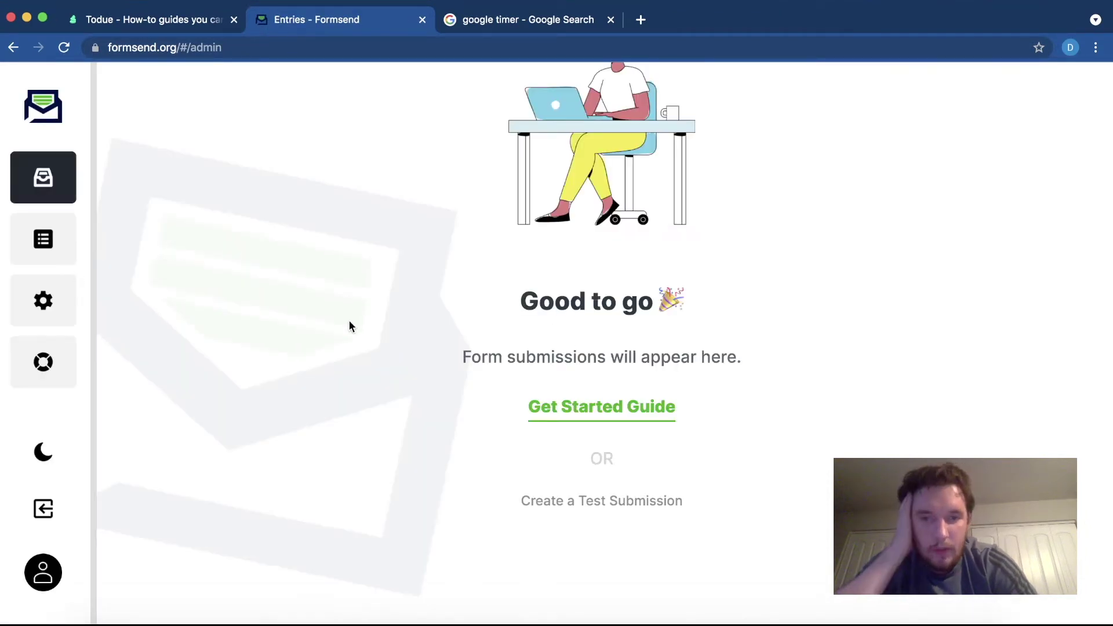
{"action": "left_click_drag", "start_coordinate": [511, 302], "coordinate": [606, 303]}
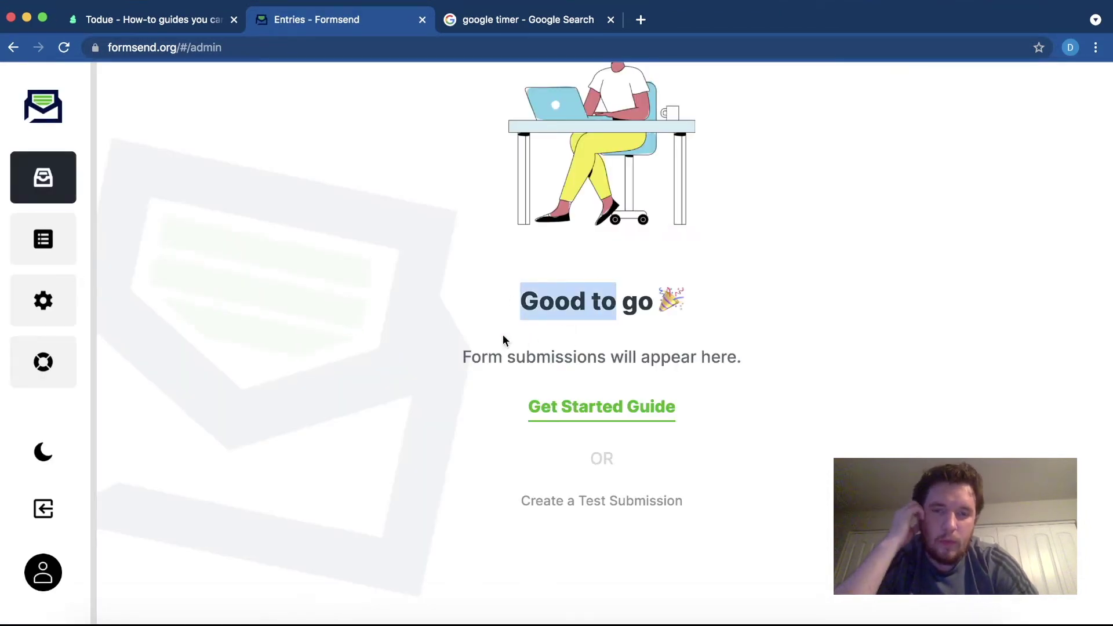
{"action": "left_click", "coordinate": [478, 331]}
{"action": "scroll", "coordinate": [478, 331], "scroll_direction": "up", "scroll_amount": 2}
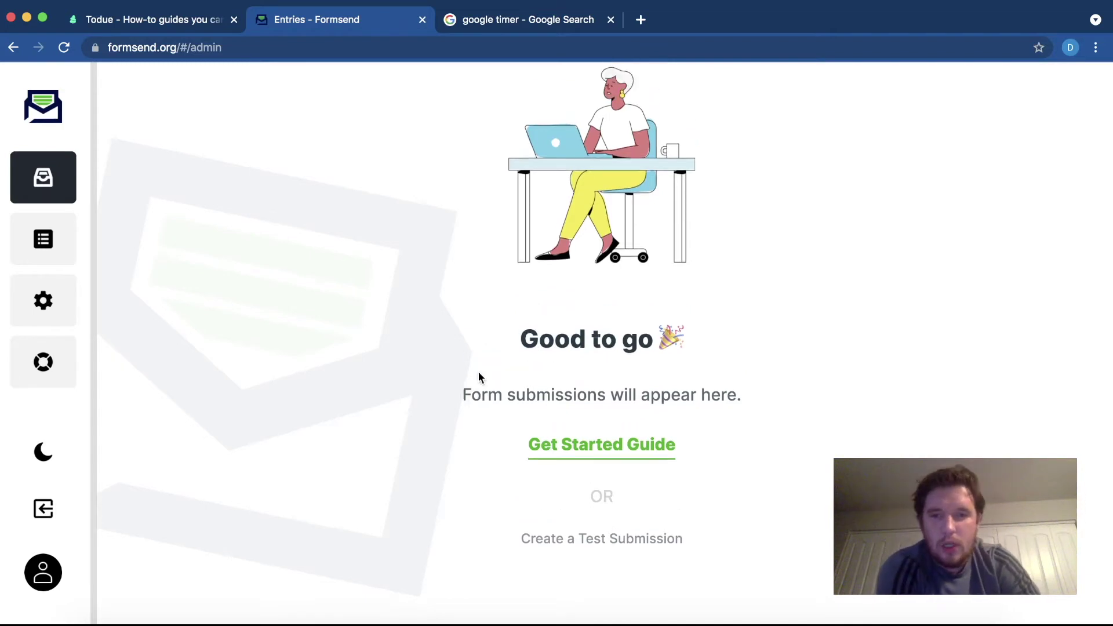
{"action": "scroll", "coordinate": [480, 377], "scroll_direction": "down", "scroll_amount": 2}
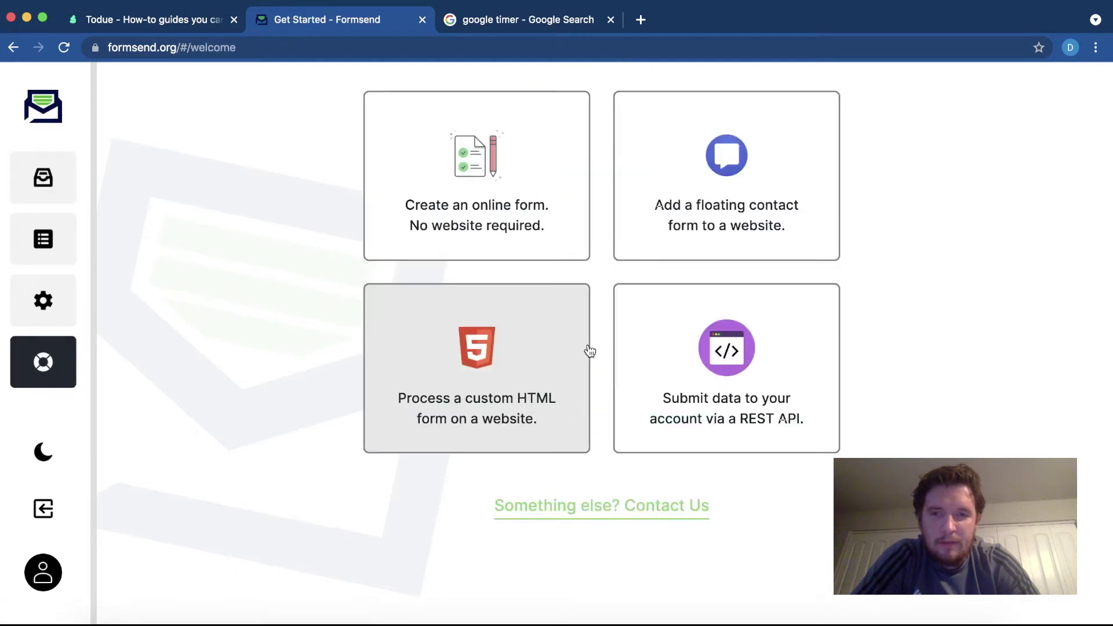
{"action": "scroll", "coordinate": [585, 348], "scroll_direction": "up", "scroll_amount": 2}
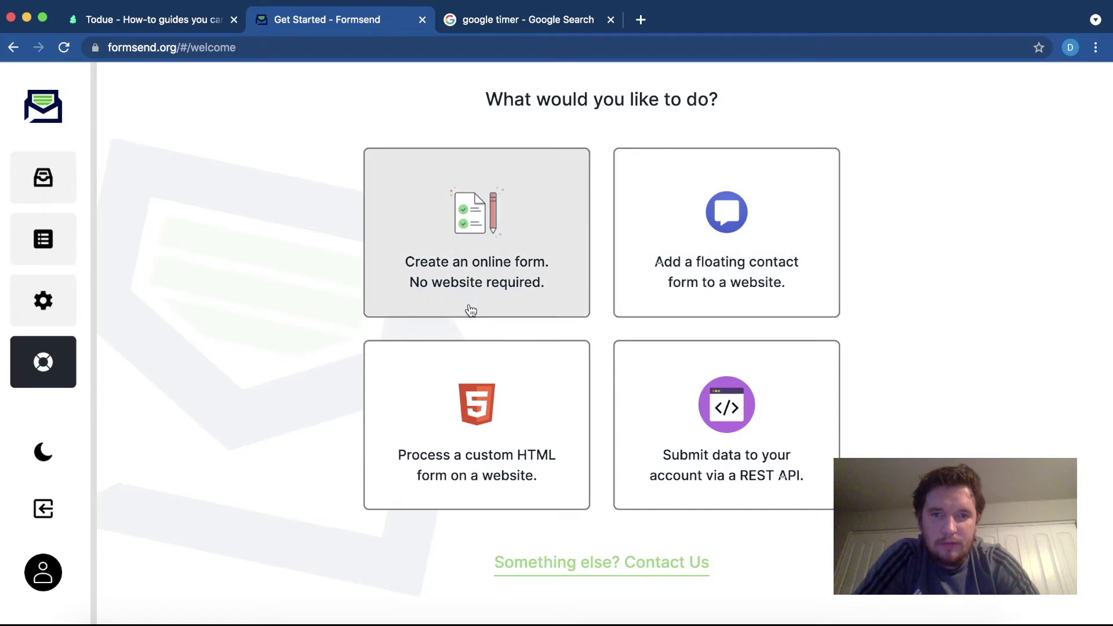
{"action": "scroll", "coordinate": [603, 469], "scroll_direction": "up", "scroll_amount": 1}
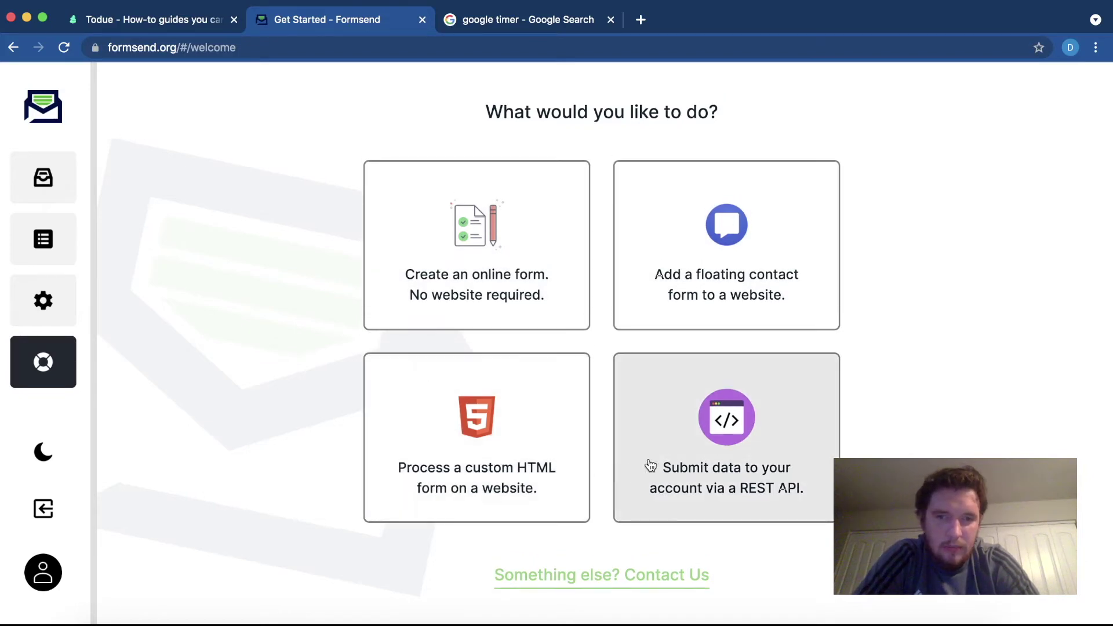
- Create a new online form, My First Form (Draft)
{"action": "left_click", "coordinate": [518, 263]}
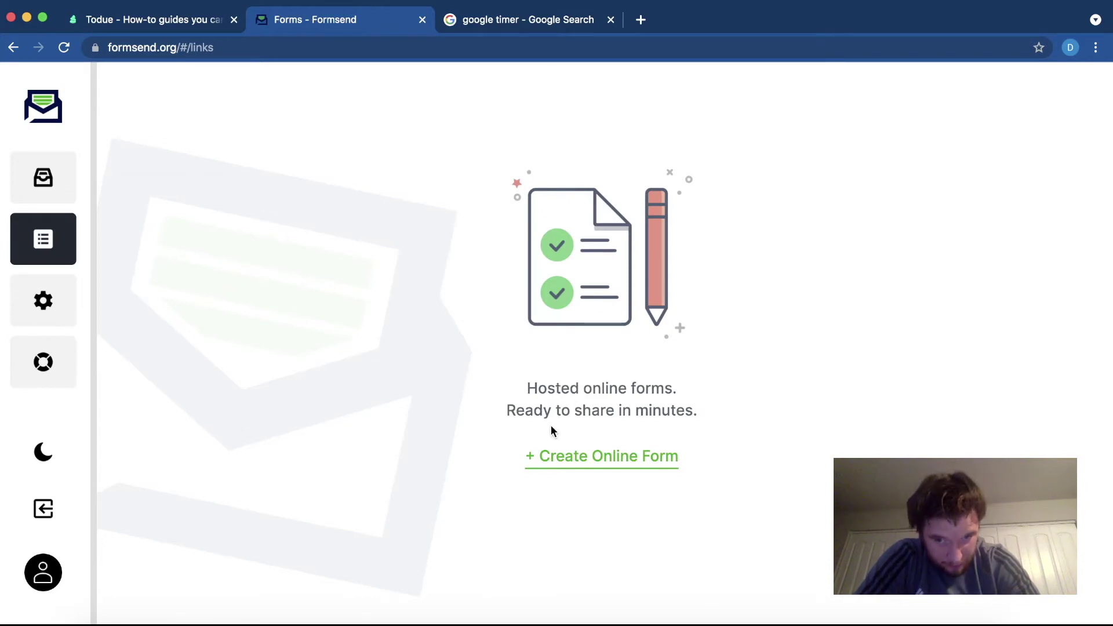
{"action": "left_click", "coordinate": [577, 457]}
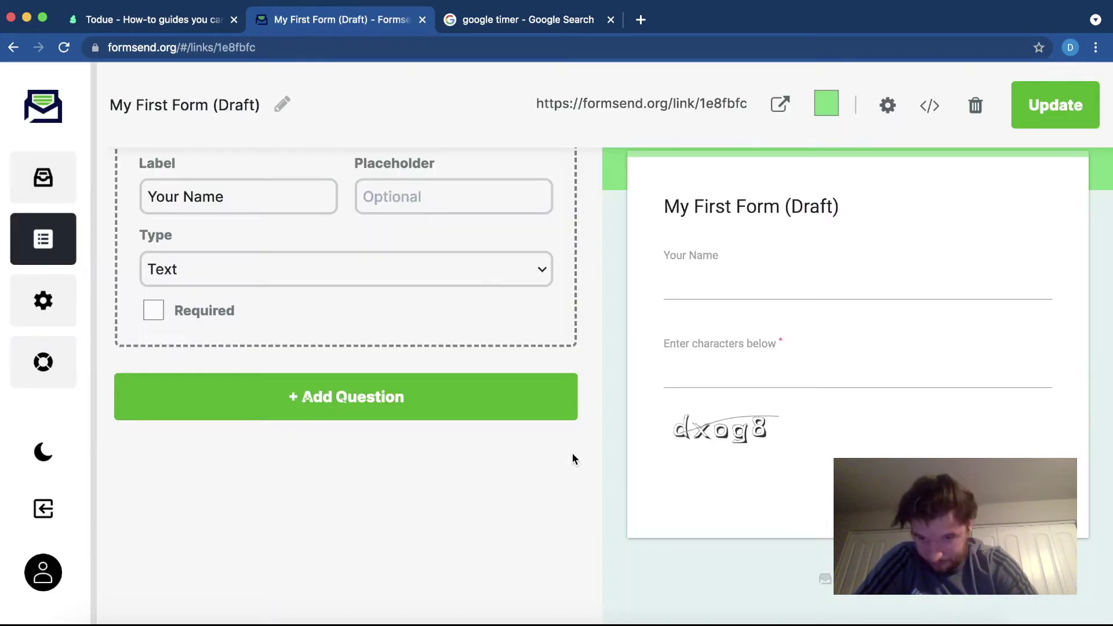
{"action": "scroll", "coordinate": [534, 445], "scroll_direction": "up", "scroll_amount": 2}
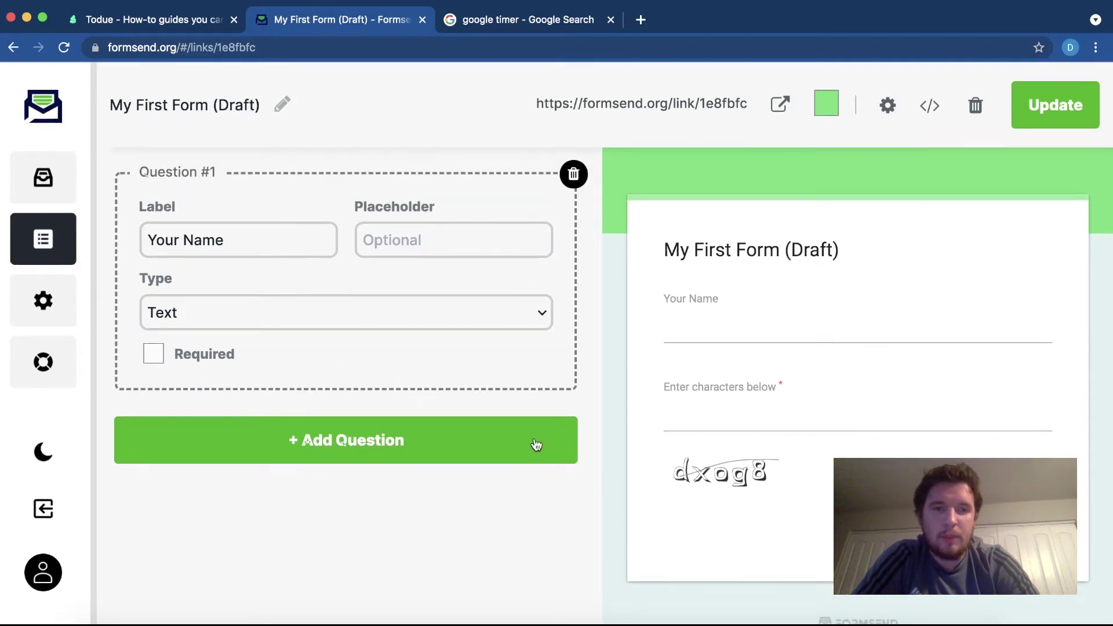
- Edit question #1's label and keep it an optional Text answer
{"action": "left_click", "coordinate": [225, 238]}
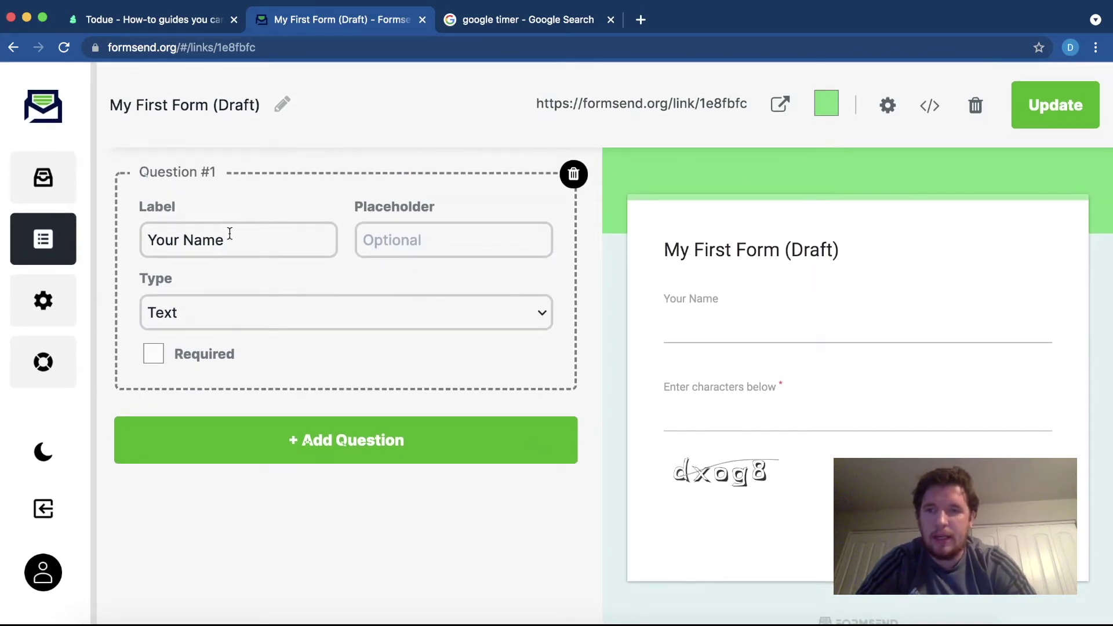
{"action": "left_click_drag", "start_coordinate": [225, 233], "coordinate": [130, 220]}
{"action": "type", "text": "Dr"}
{"action": "key", "text": "BackSpace"}
{"action": "type", "text": "anny"}
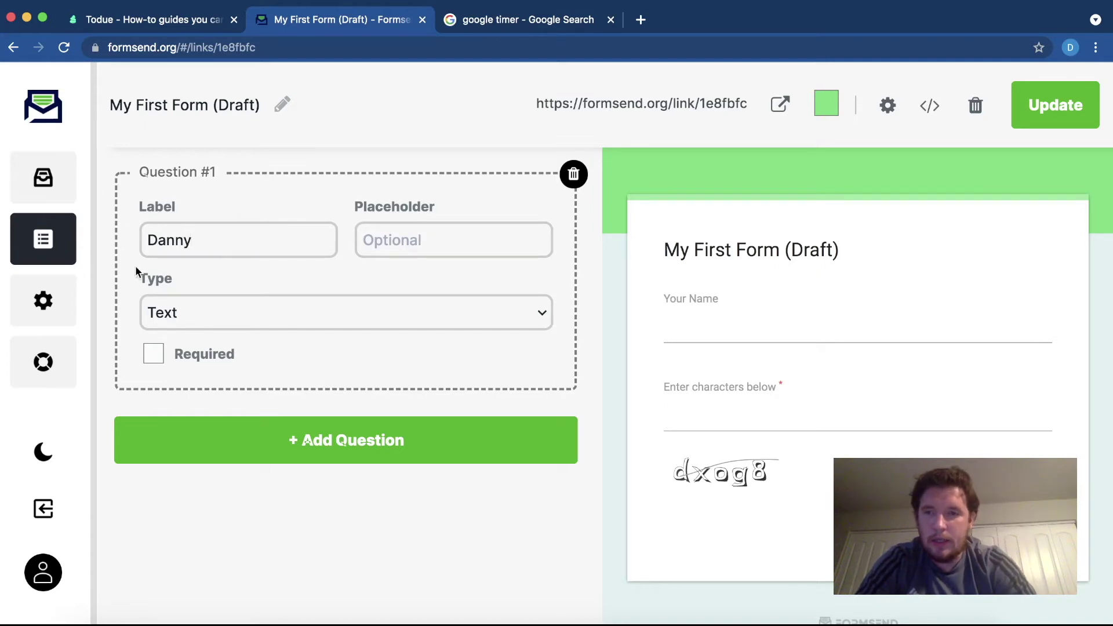
{"action": "left_click", "coordinate": [182, 302]}
{"action": "left_click", "coordinate": [182, 313]}
{"action": "left_click", "coordinate": [182, 352]}
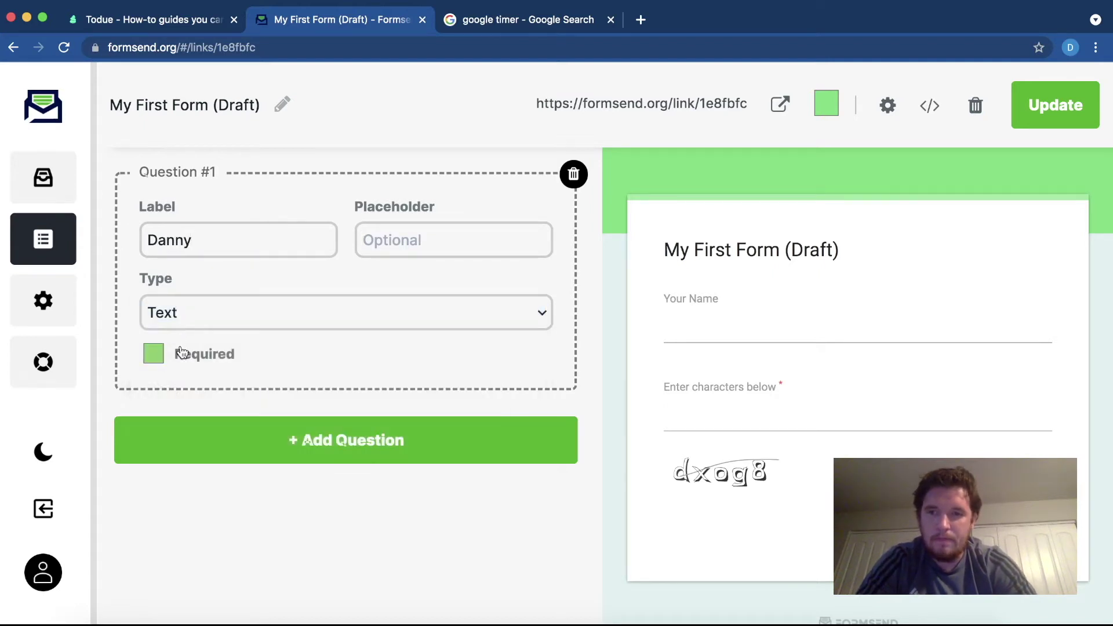
{"action": "left_click", "coordinate": [181, 353]}
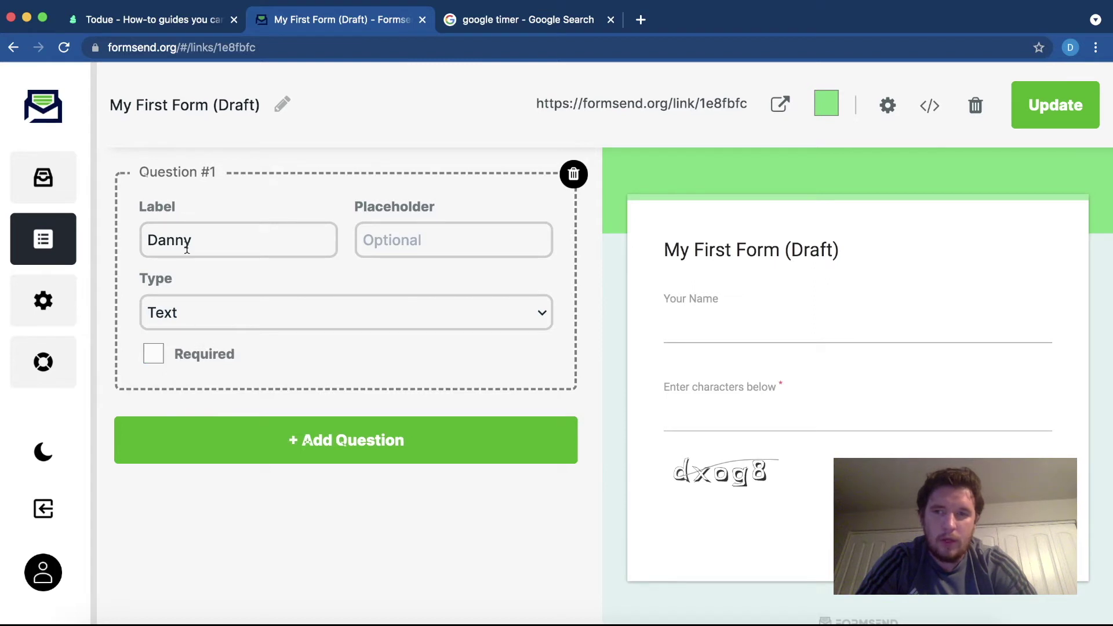
- Relabel question #1 as 'Name'
{"action": "left_click_drag", "start_coordinate": [196, 244], "coordinate": [127, 199]}
{"action": "key", "text": "BackSpace"}
{"action": "type", "text": "D"}
{"action": "key", "text": "BackSpace"}
{"action": "type", "text": "Name"}
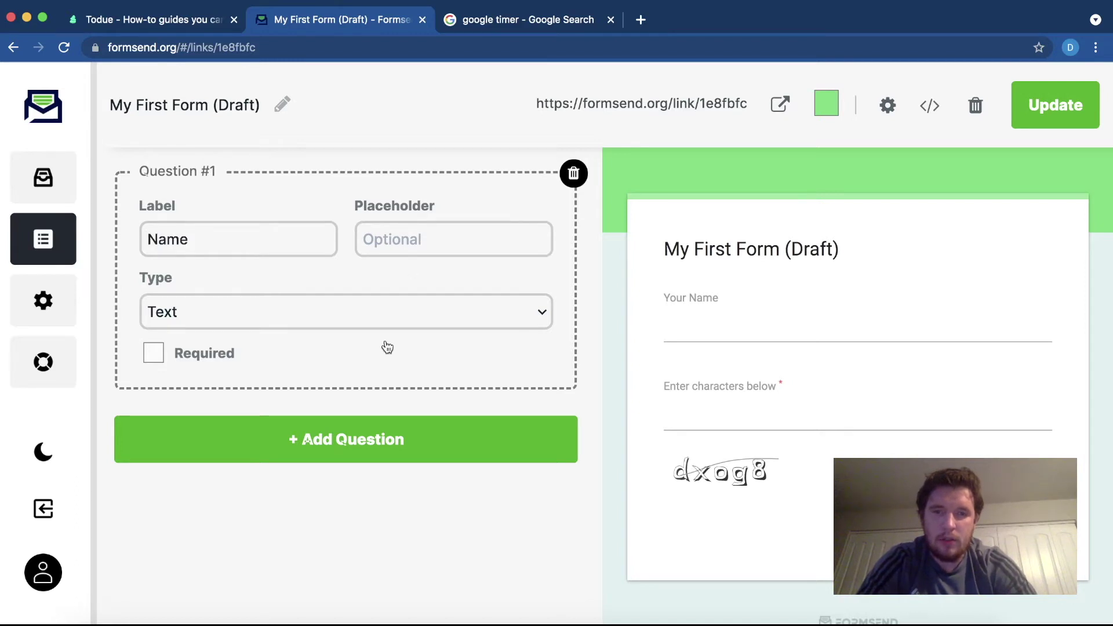
- Add a required Email question labelled 'Email' with placeholder 'Email'
{"action": "left_click", "coordinate": [262, 458]}
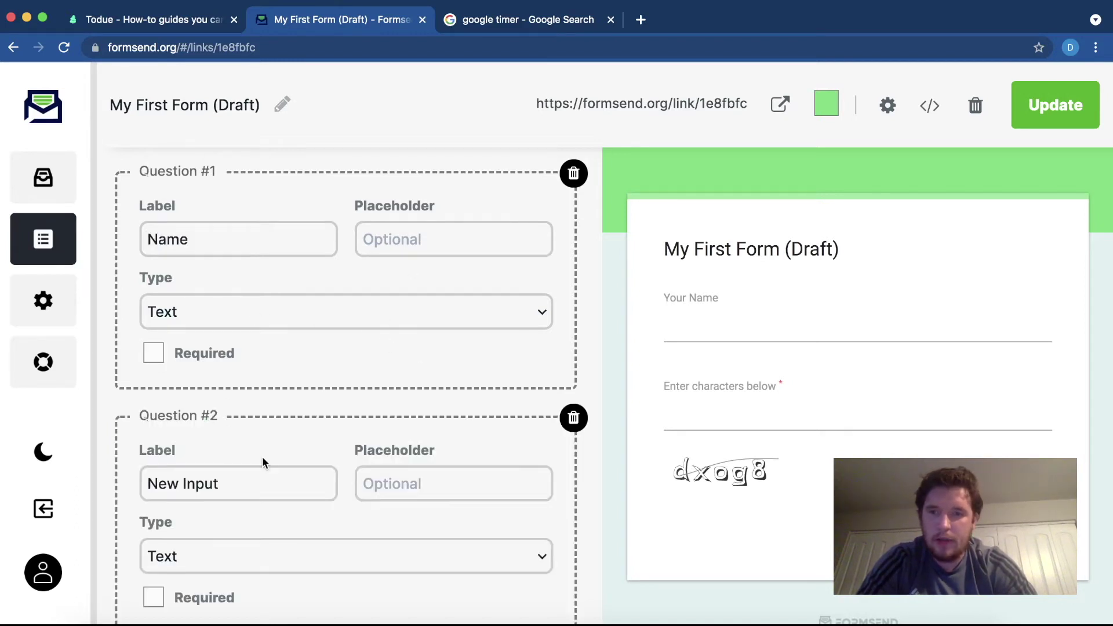
{"action": "scroll", "coordinate": [247, 461], "scroll_direction": "down", "scroll_amount": 2}
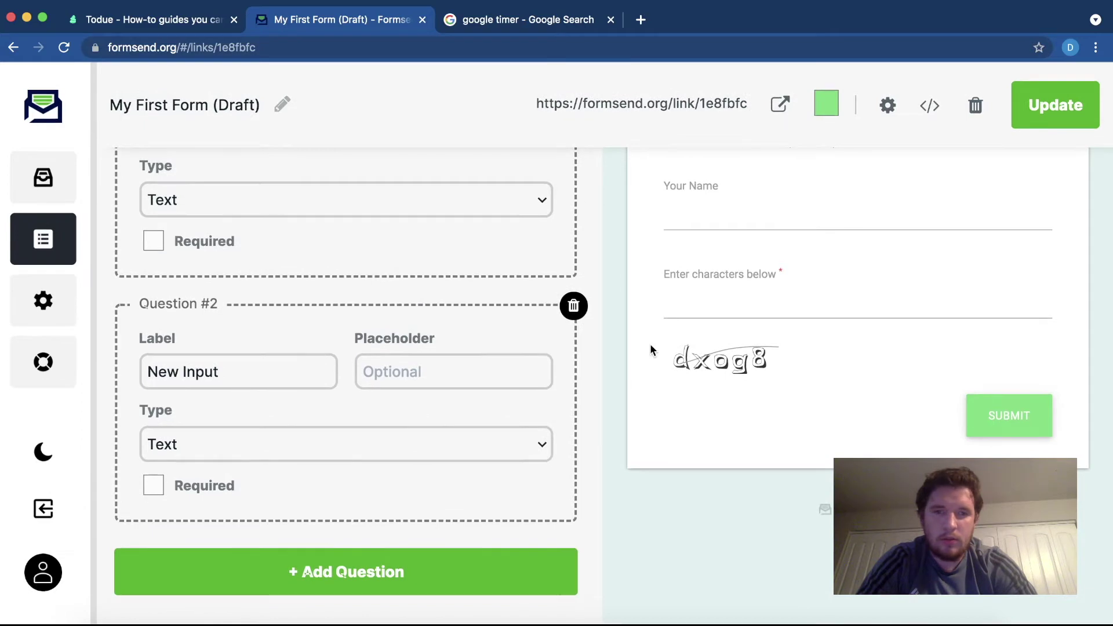
{"action": "scroll", "coordinate": [596, 345], "scroll_direction": "up", "scroll_amount": 2}
{"action": "scroll", "coordinate": [736, 317], "scroll_direction": "down", "scroll_amount": 1}
{"action": "scroll", "coordinate": [735, 317], "scroll_direction": "down", "scroll_amount": 1}
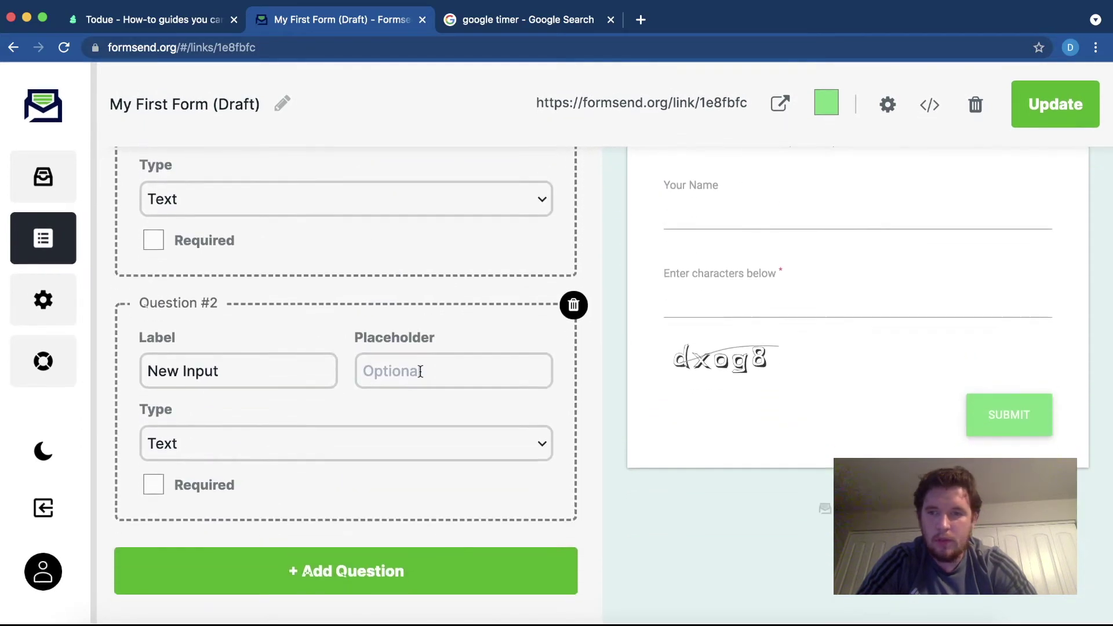
{"action": "left_click", "coordinate": [254, 440]}
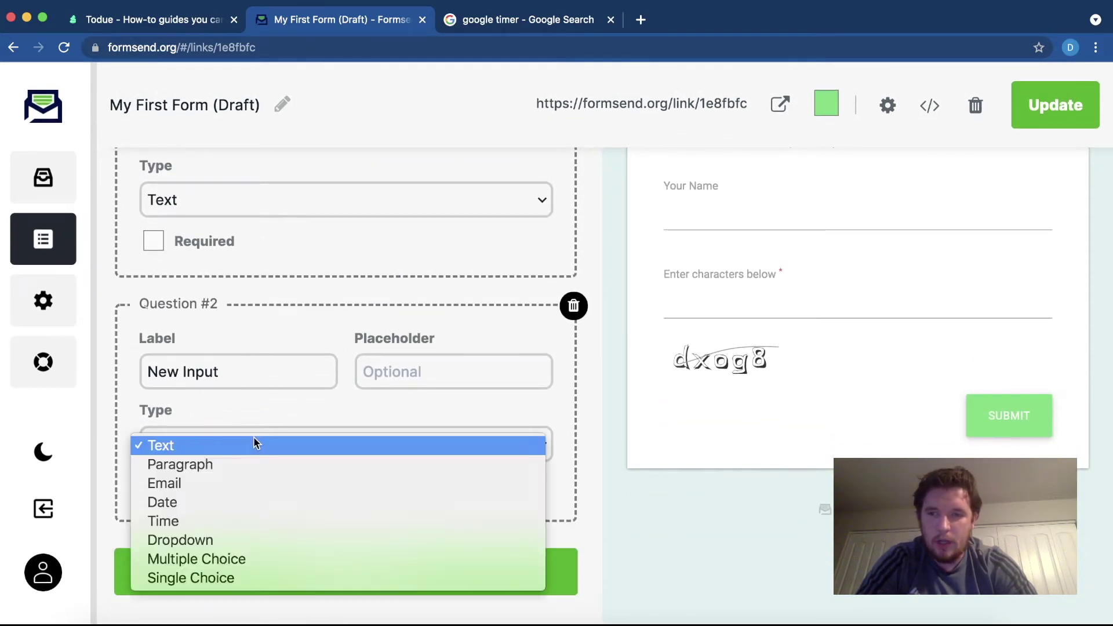
{"action": "left_click", "coordinate": [236, 484]}
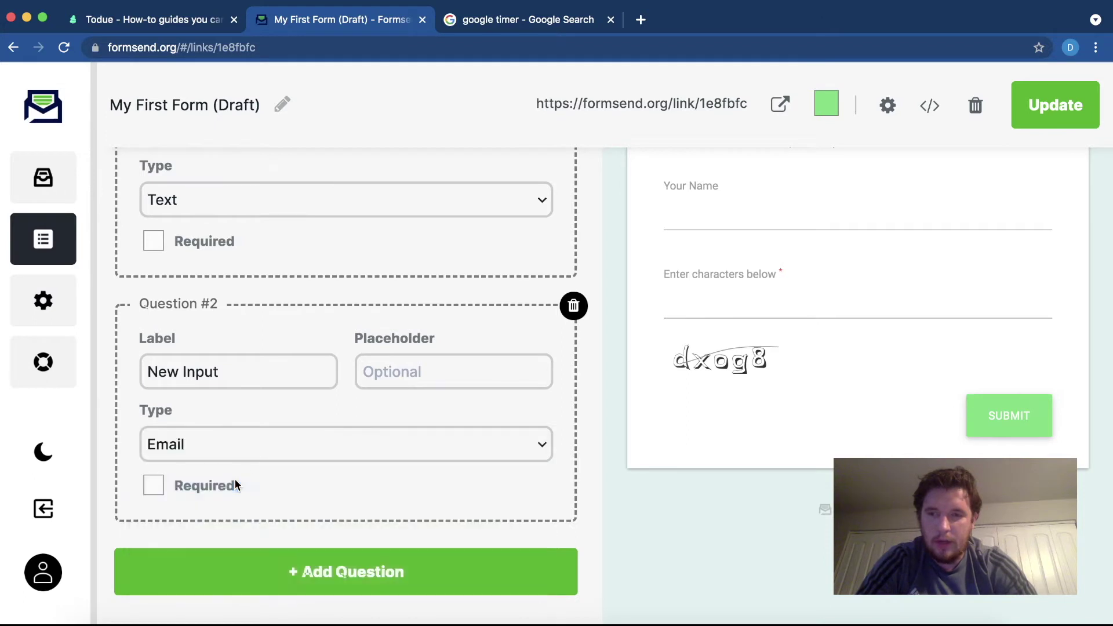
{"action": "triple_click", "coordinate": [226, 372]}
{"action": "type", "text": "Email"}
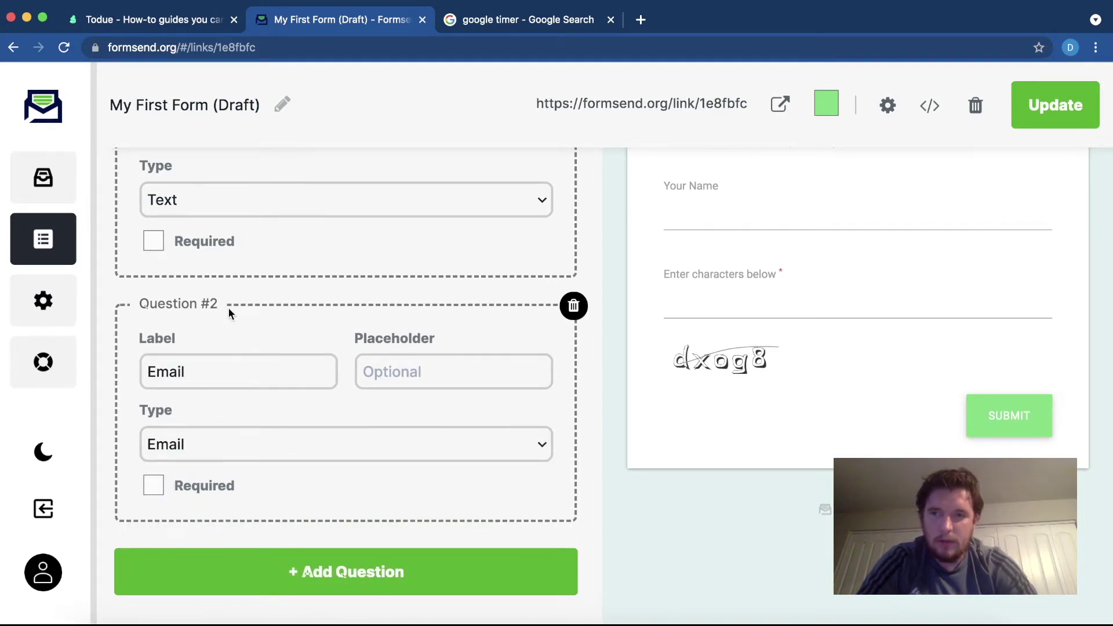
{"action": "left_click", "coordinate": [422, 379]}
{"action": "type", "text": "Email"}
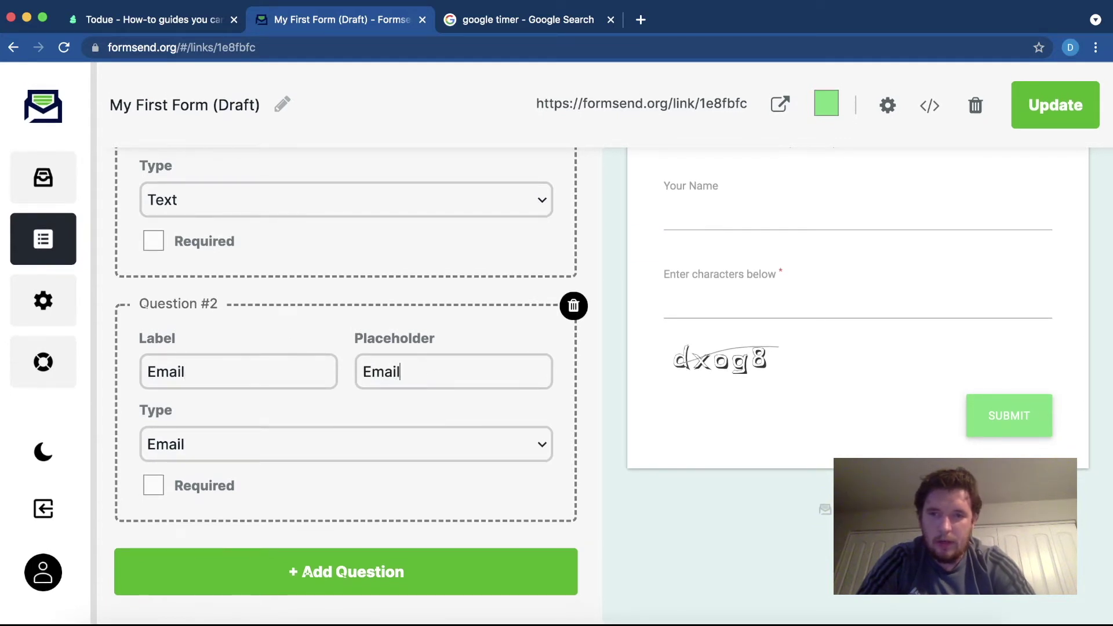
{"action": "left_click", "coordinate": [165, 491]}
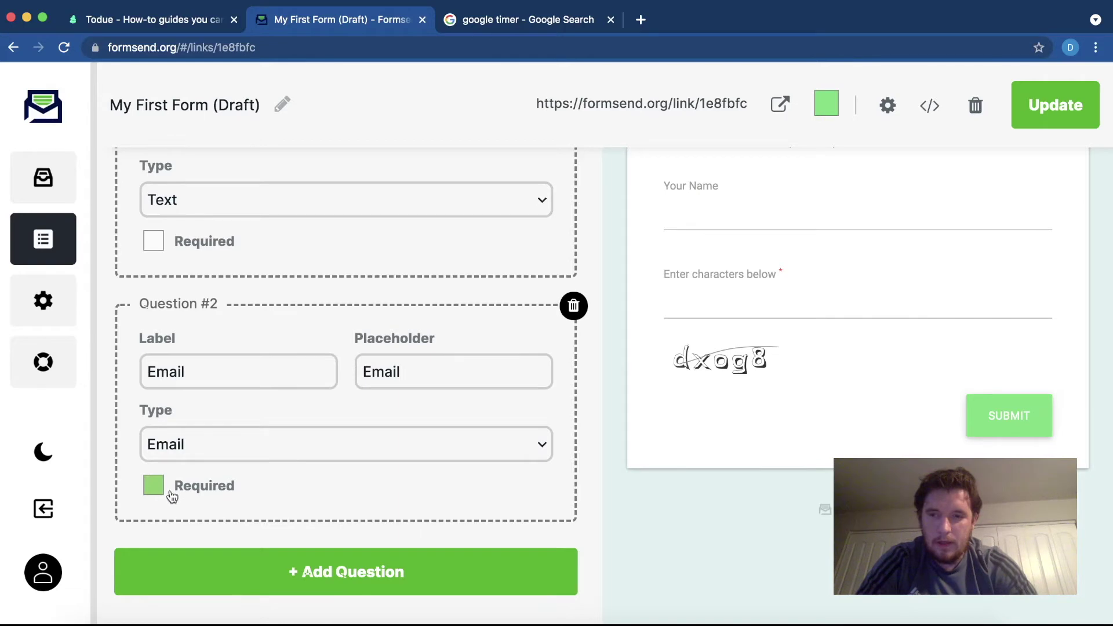
- Add a third Text question, New Input, and update the form preview
{"action": "left_click", "coordinate": [286, 571]}
{"action": "scroll", "coordinate": [287, 571], "scroll_direction": "down", "scroll_amount": 4}
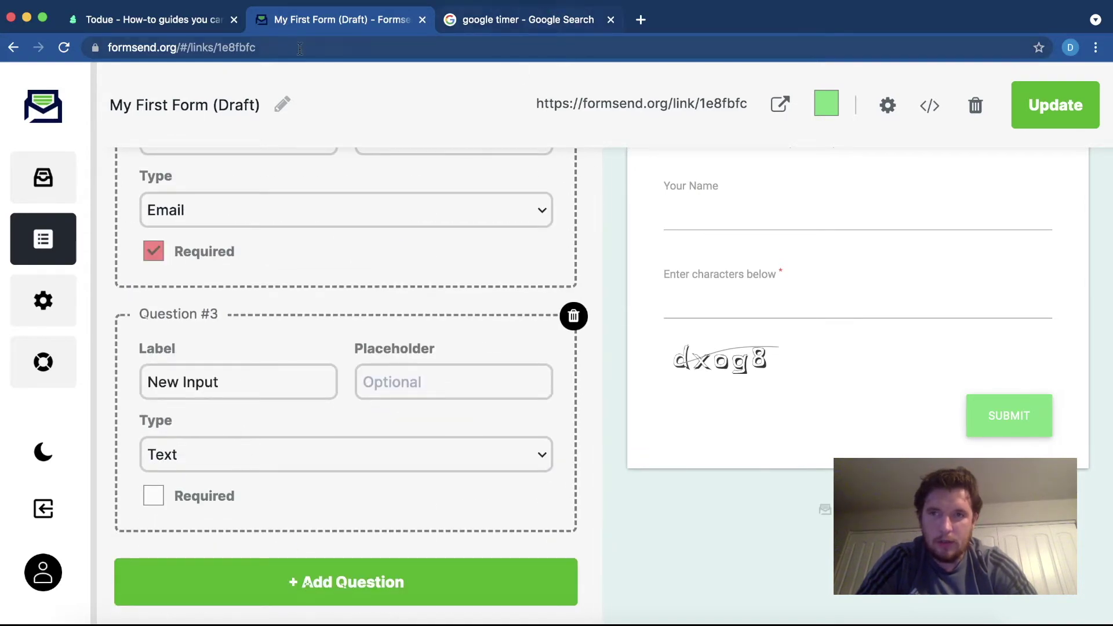
{"action": "left_click", "coordinate": [471, 23]}
{"action": "left_click", "coordinate": [311, 24]}
{"action": "scroll", "coordinate": [791, 439], "scroll_direction": "up", "scroll_amount": 3}
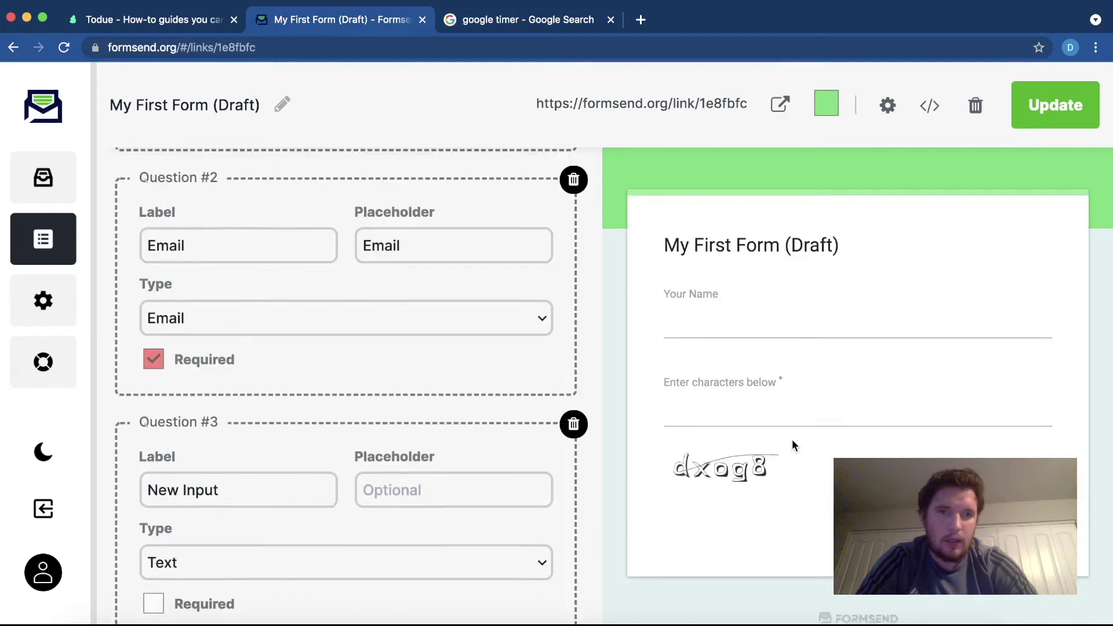
{"action": "left_click", "coordinate": [1046, 114]}
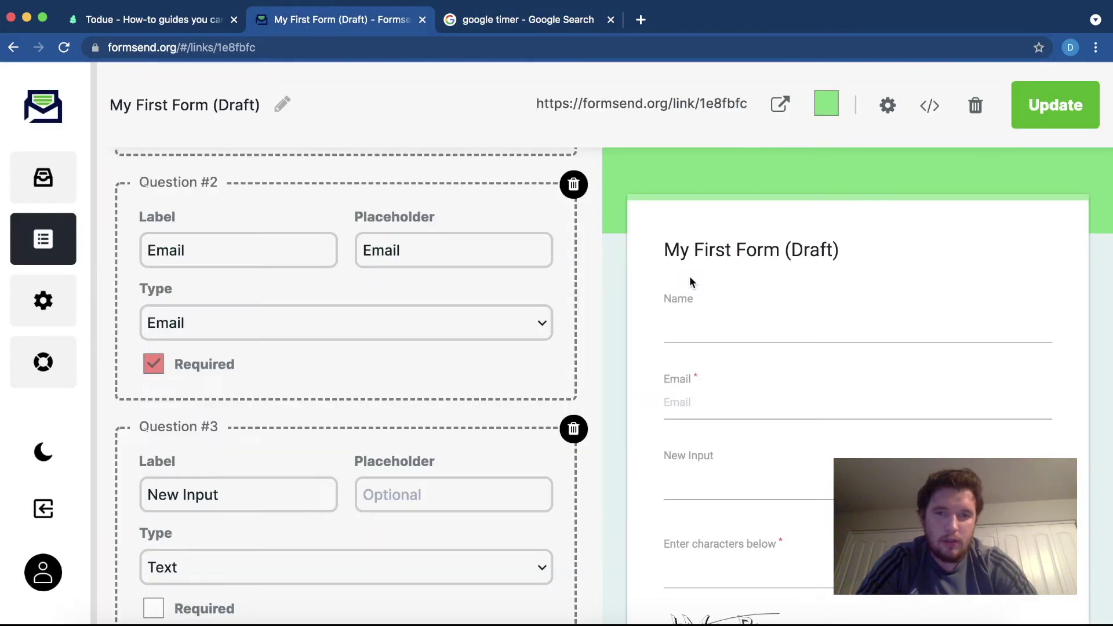
{"action": "scroll", "coordinate": [802, 285], "scroll_direction": "down", "scroll_amount": 3}
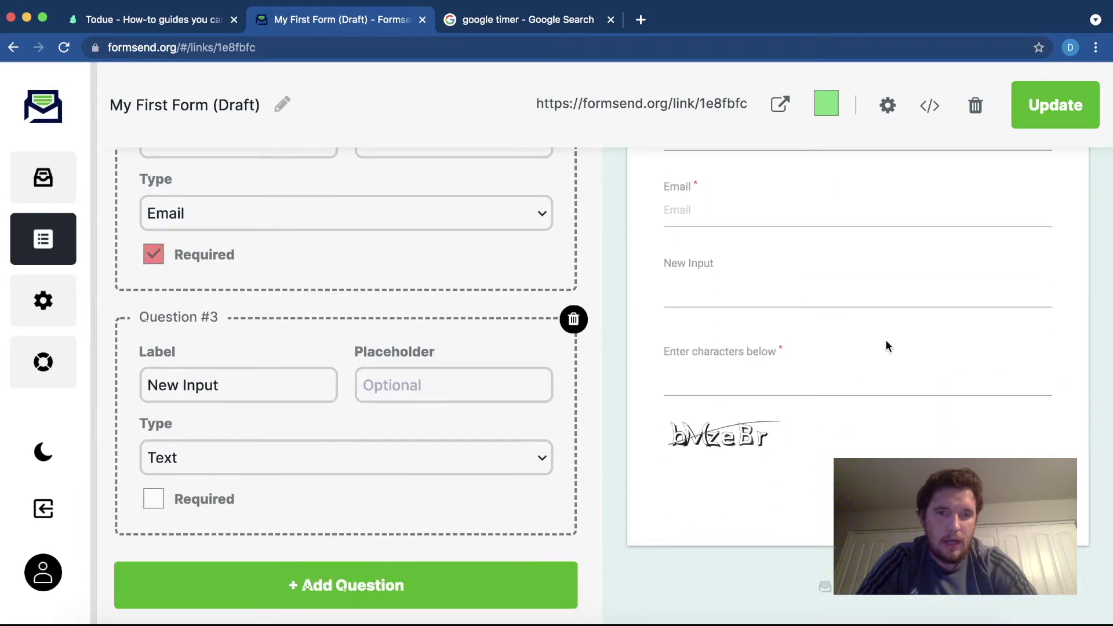
{"action": "scroll", "coordinate": [888, 346], "scroll_direction": "up", "scroll_amount": 2}
- Fill the preview with a name, an email address, 'Hell' and the captcha, then submit
{"action": "left_click", "coordinate": [691, 231]}
{"action": "type", "text": "Danny"}
{"action": "key", "text": "Tab"}
{"action": "type", "text": "danny"}
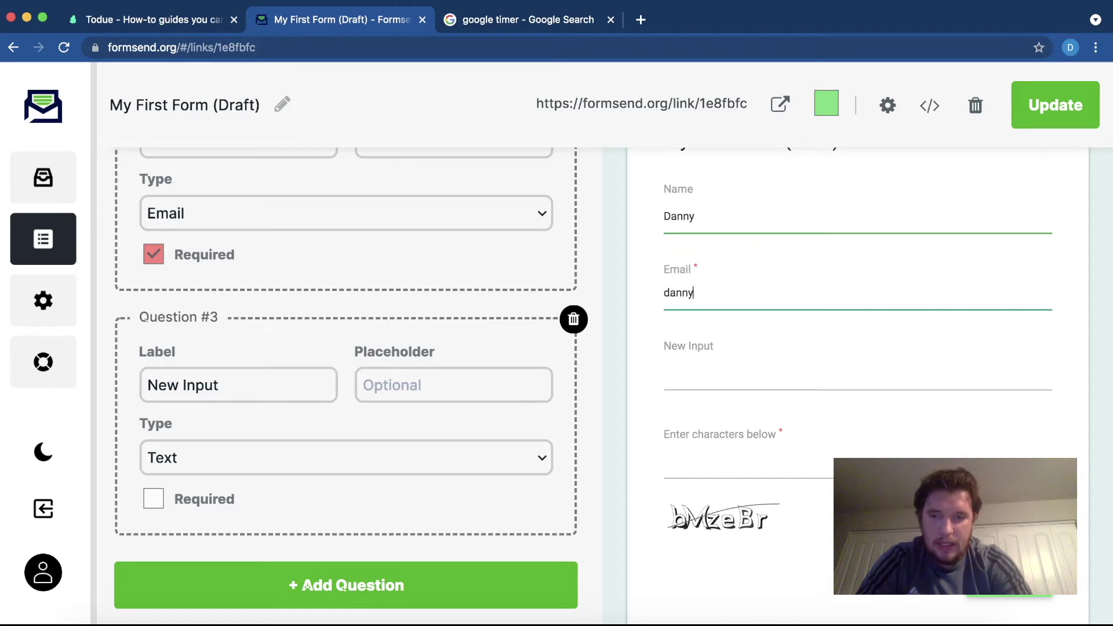
{"action": "type", "text": "@email.com"}
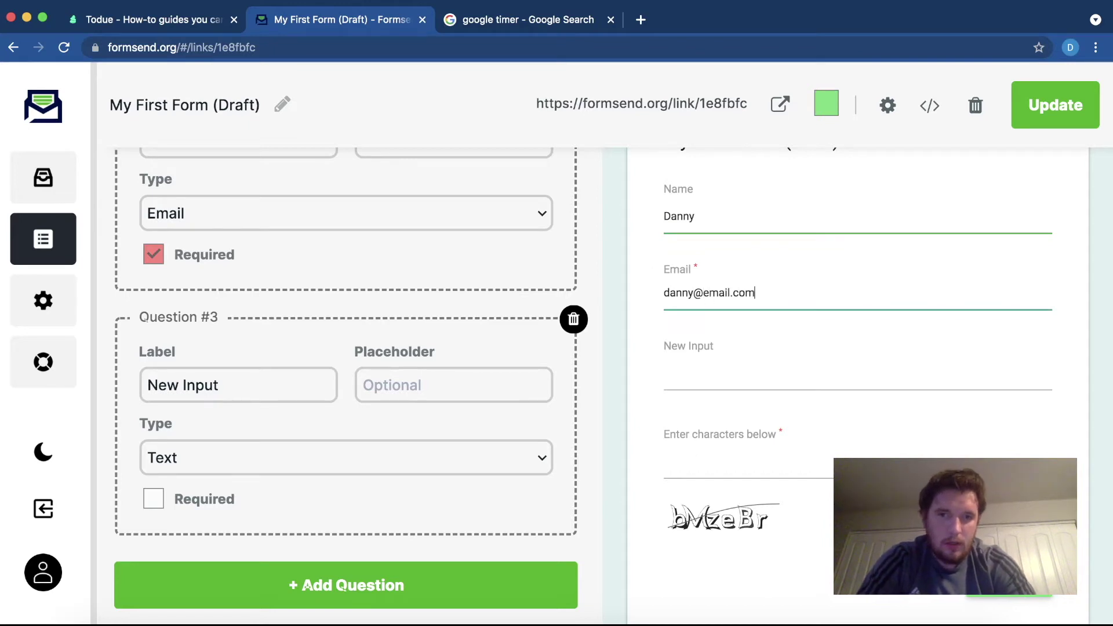
{"action": "left_click", "coordinate": [720, 386]}
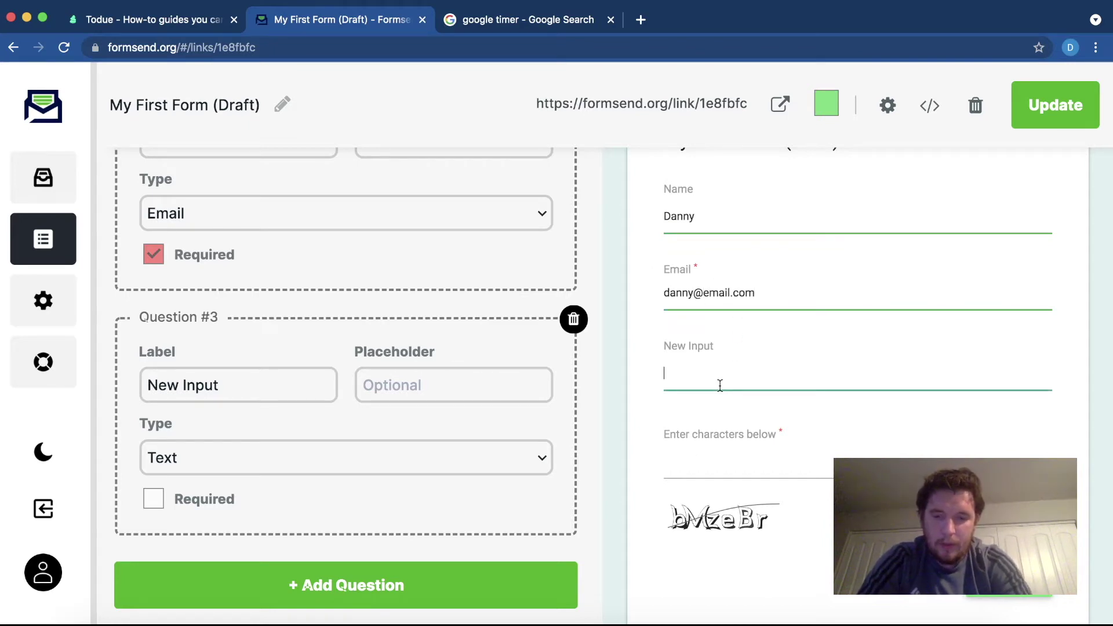
{"action": "type", "text": "Hello"}
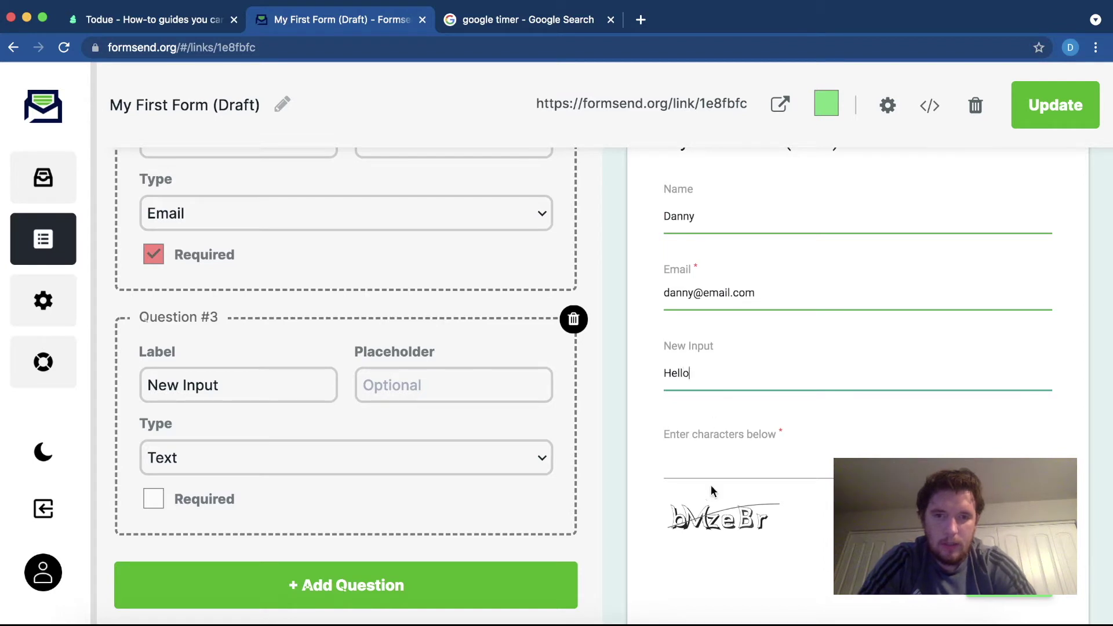
{"action": "left_click", "coordinate": [713, 464]}
{"action": "type", "text": "b"}
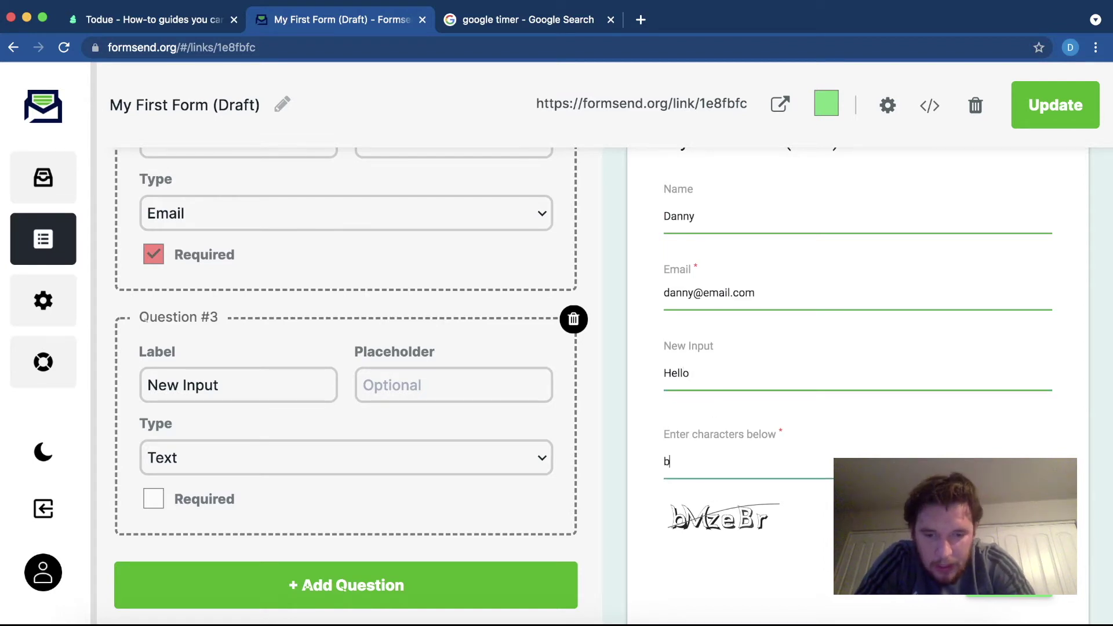
{"action": "type", "text": "mz"}
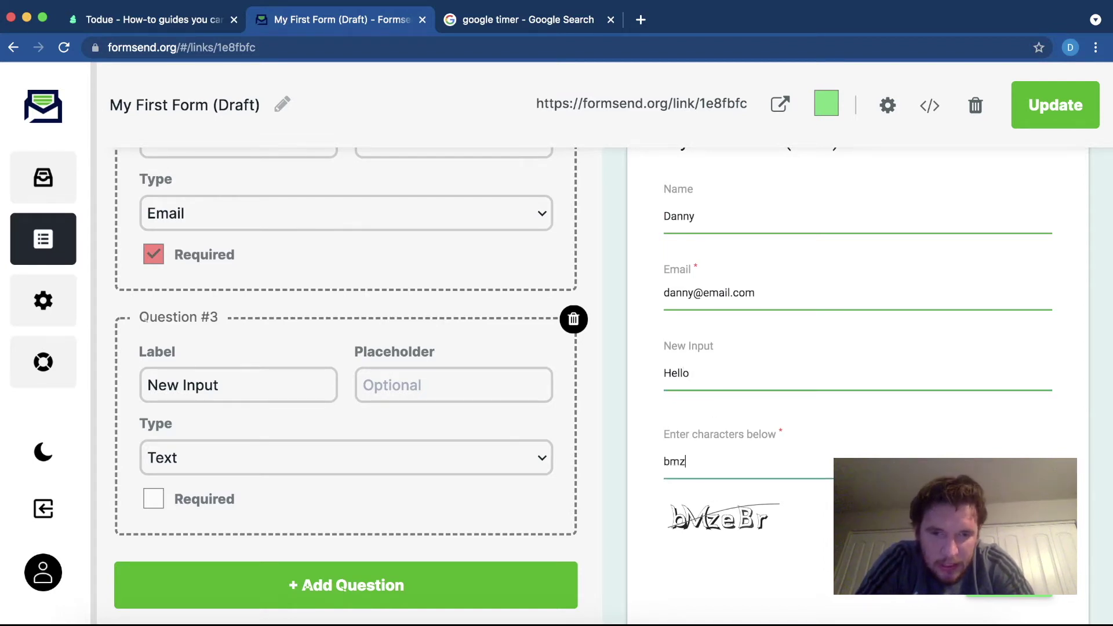
{"action": "type", "text": "eBr"}
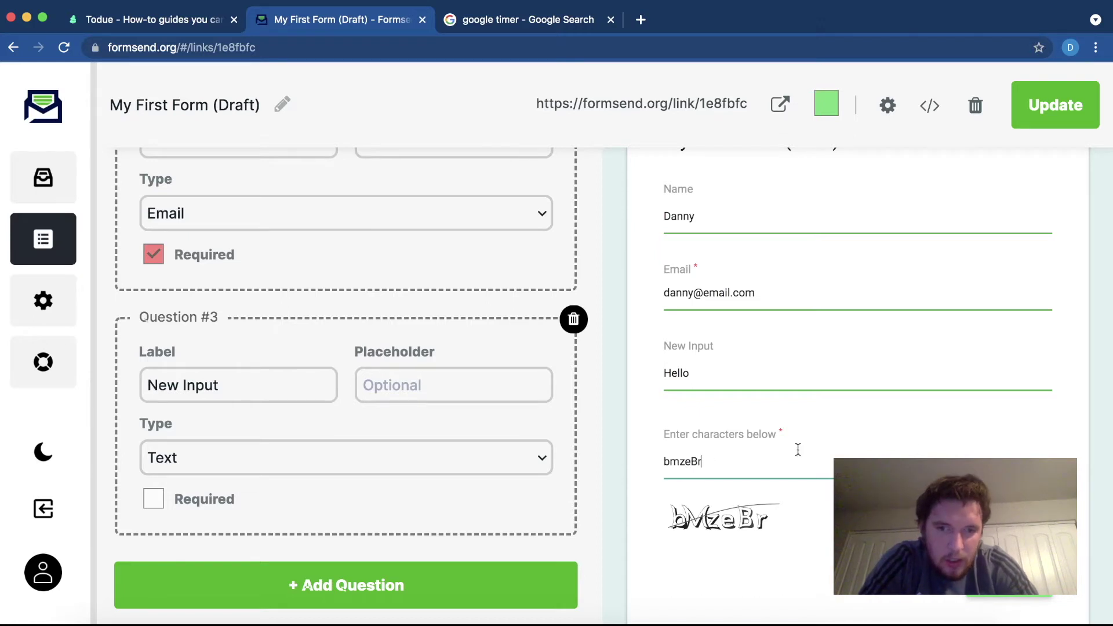
{"action": "key", "text": "Return"}
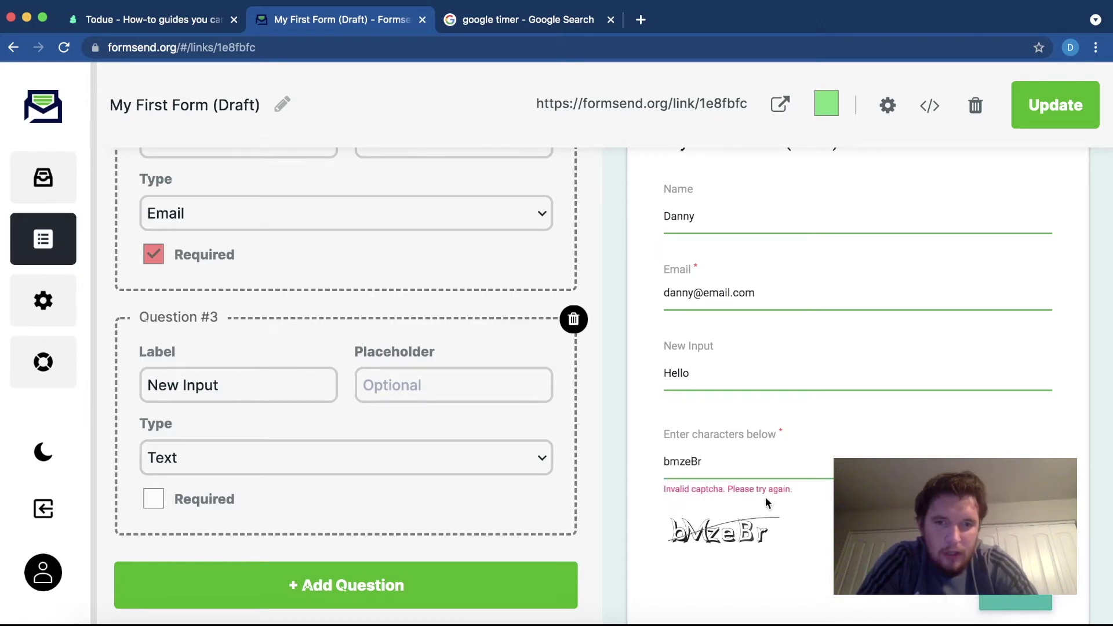
- Correct the captcha entry and send the test submission
{"action": "left_click", "coordinate": [707, 467]}
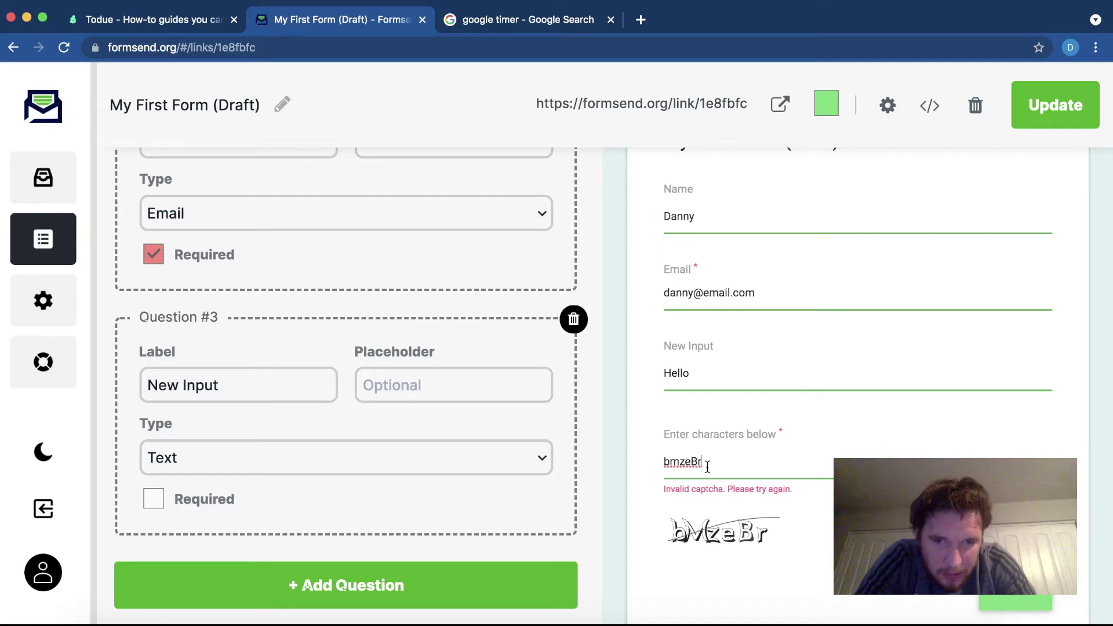
{"action": "key", "text": "ctrl+a"}
{"action": "type", "text": "bMzeBr"}
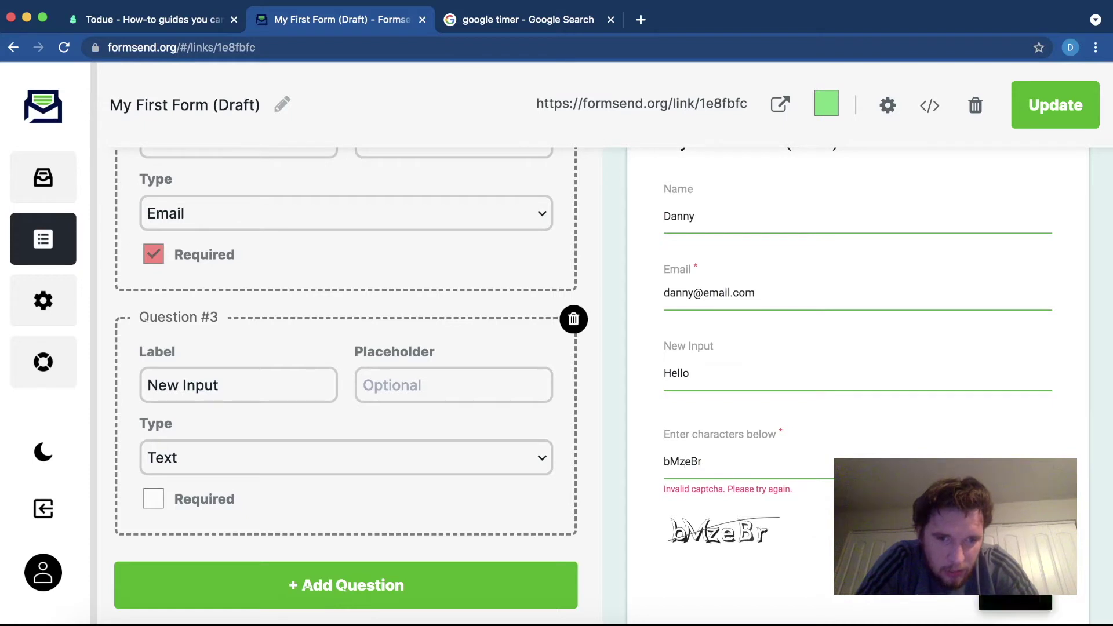
{"action": "left_click", "coordinate": [1015, 589]}
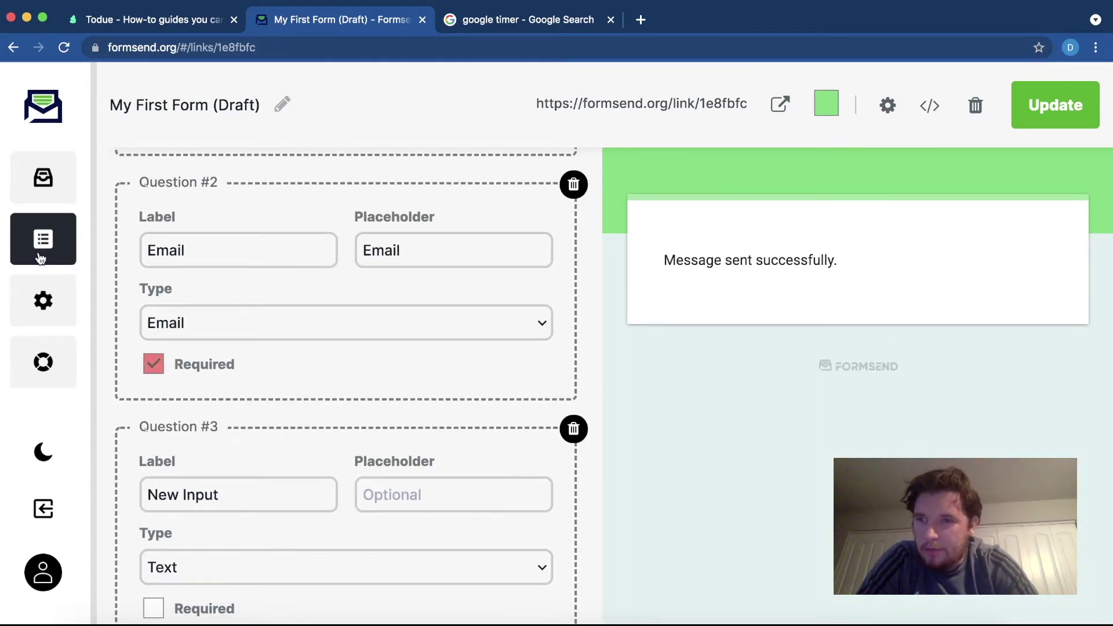
{"action": "left_click", "coordinate": [464, 18]}
{"action": "left_click", "coordinate": [360, 19]}
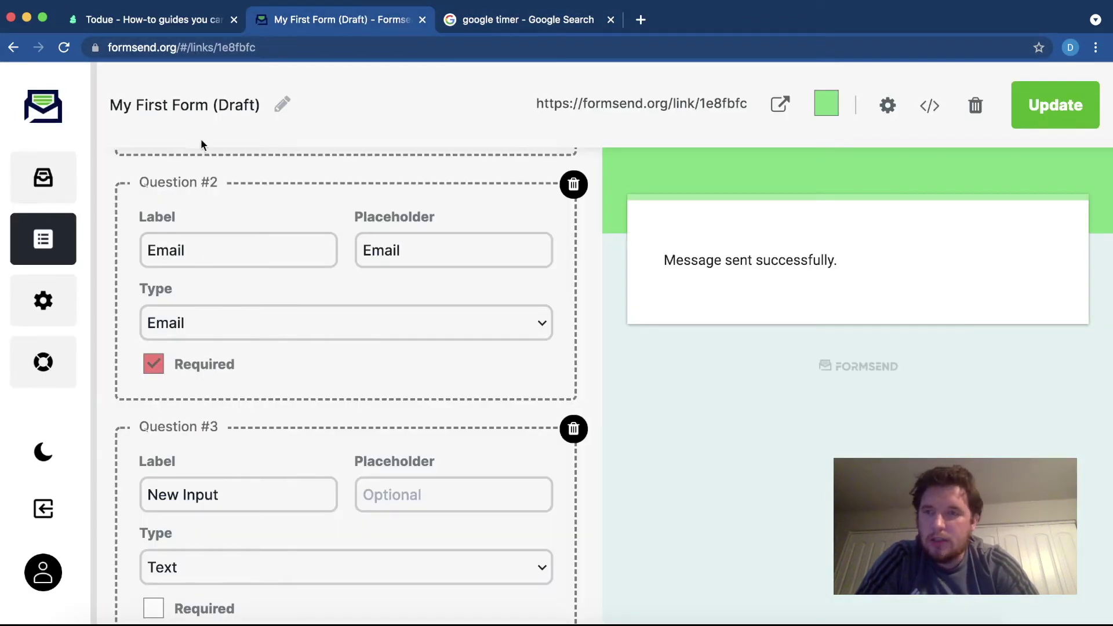
{"action": "left_click", "coordinate": [163, 22]}
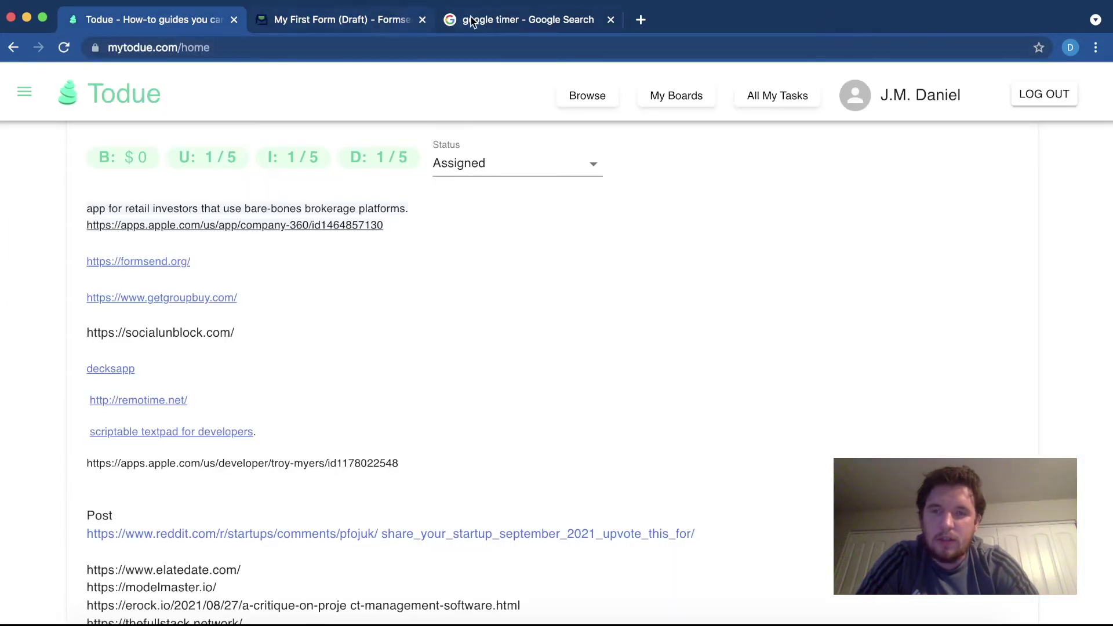
{"action": "left_click", "coordinate": [364, 30]}
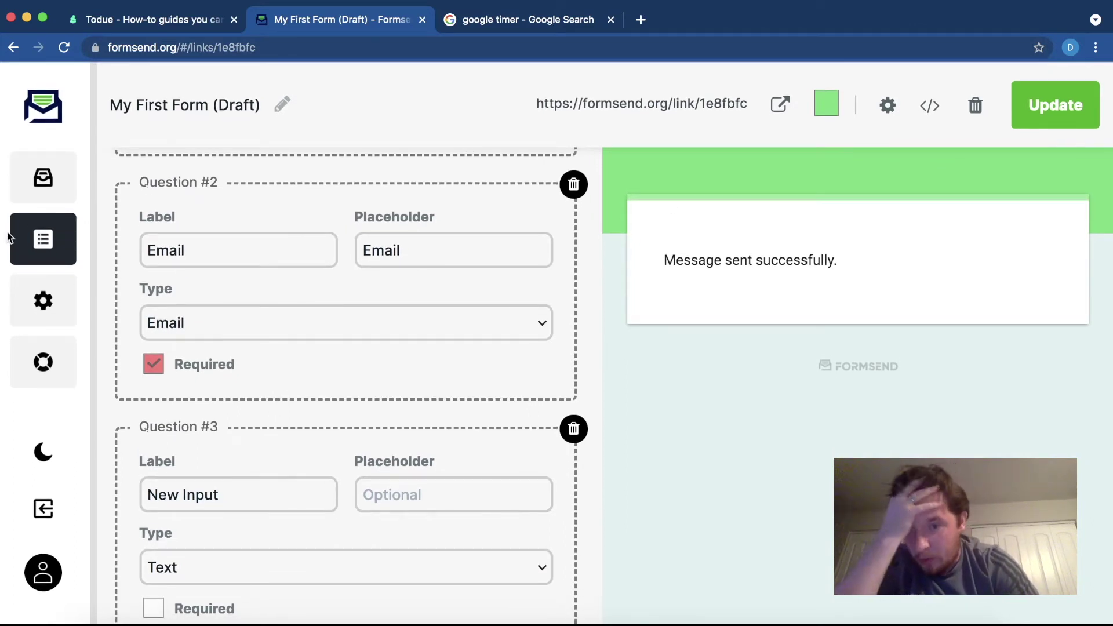
{"action": "scroll", "coordinate": [601, 294], "scroll_direction": "up", "scroll_amount": 3}
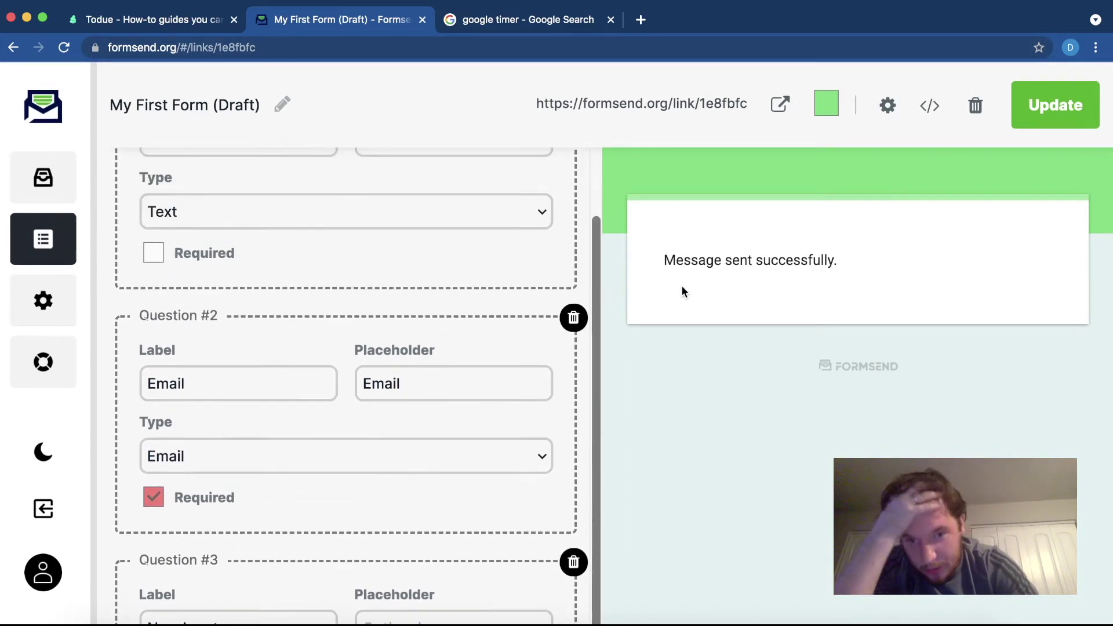
{"action": "scroll", "coordinate": [596, 266], "scroll_direction": "up", "scroll_amount": 2}
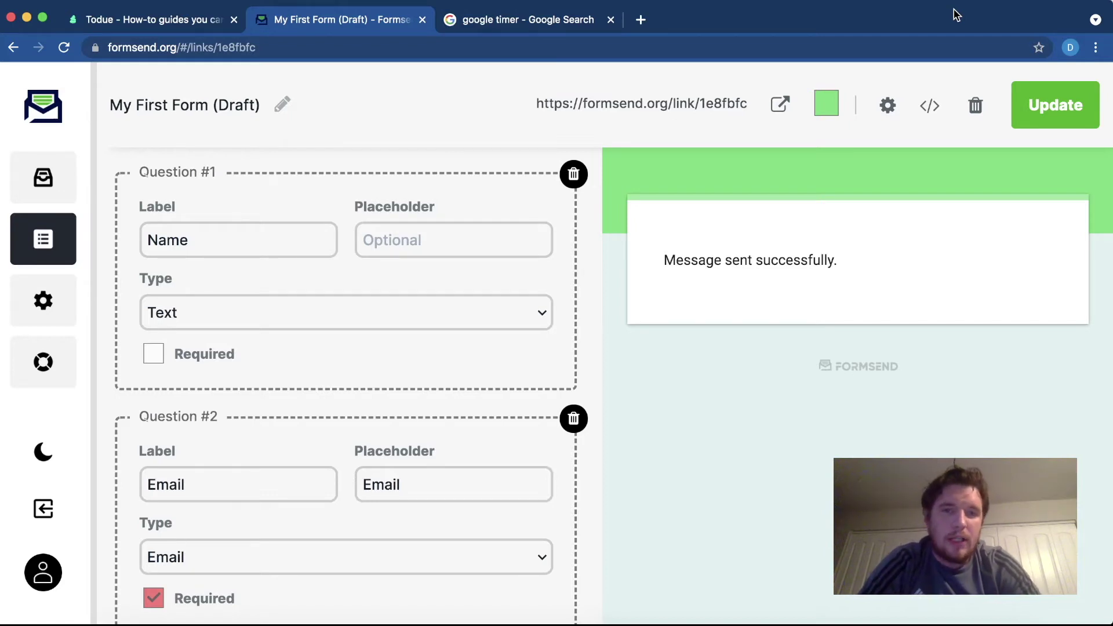
- Update the form, open its live link in a new tab, and return to the editor
{"action": "left_click", "coordinate": [1067, 105]}
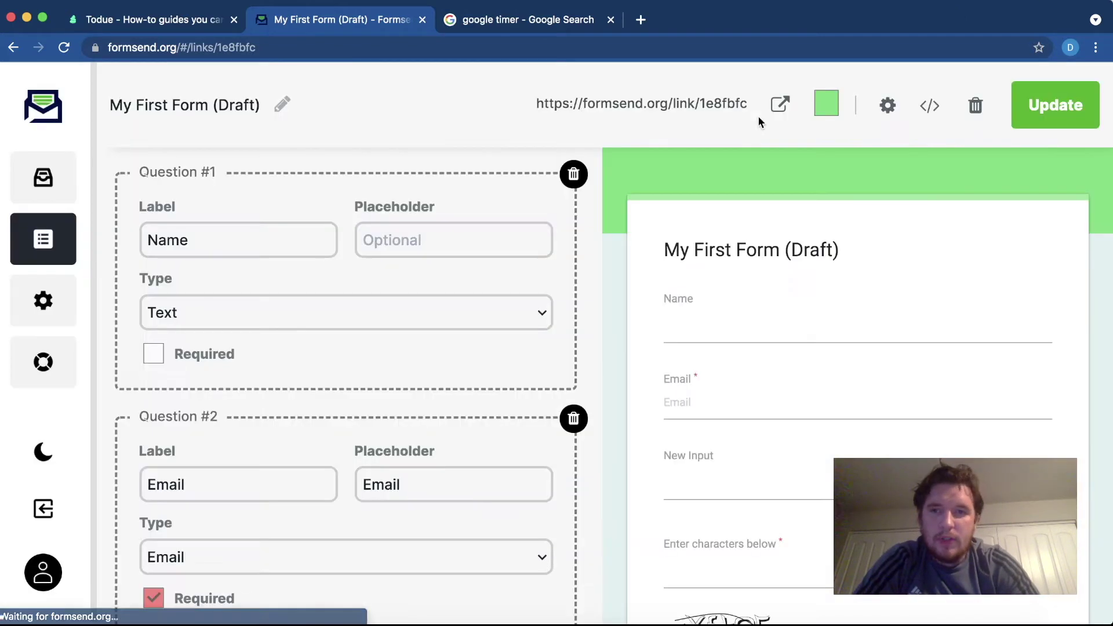
{"action": "left_click", "coordinate": [657, 106]}
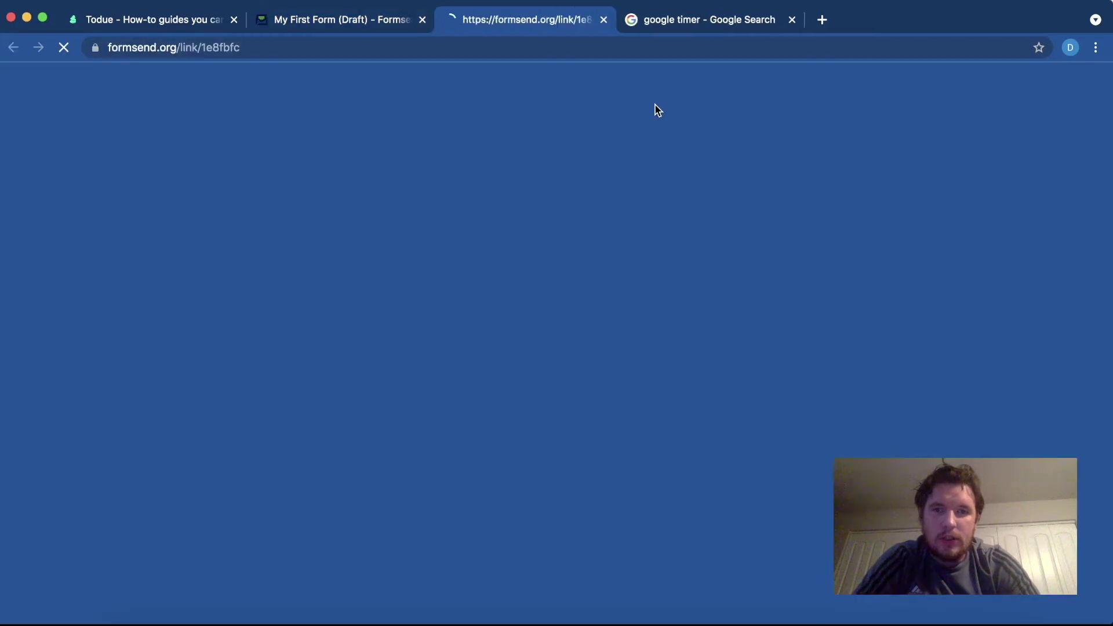
{"action": "scroll", "coordinate": [524, 256], "scroll_direction": "down", "scroll_amount": 3}
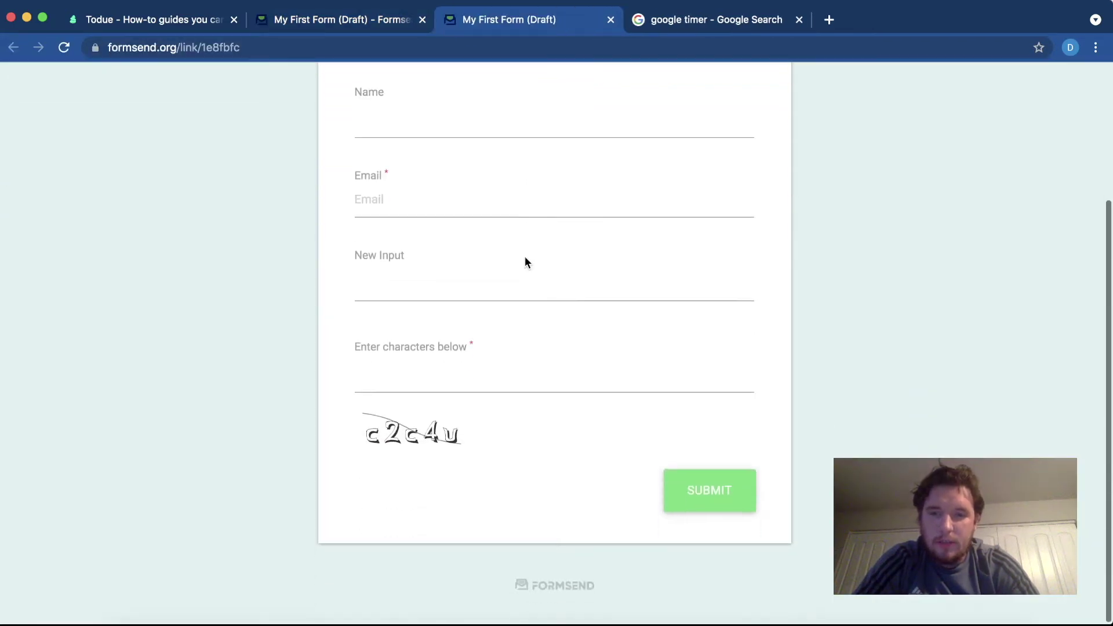
{"action": "scroll", "coordinate": [524, 256], "scroll_direction": "up", "scroll_amount": 3}
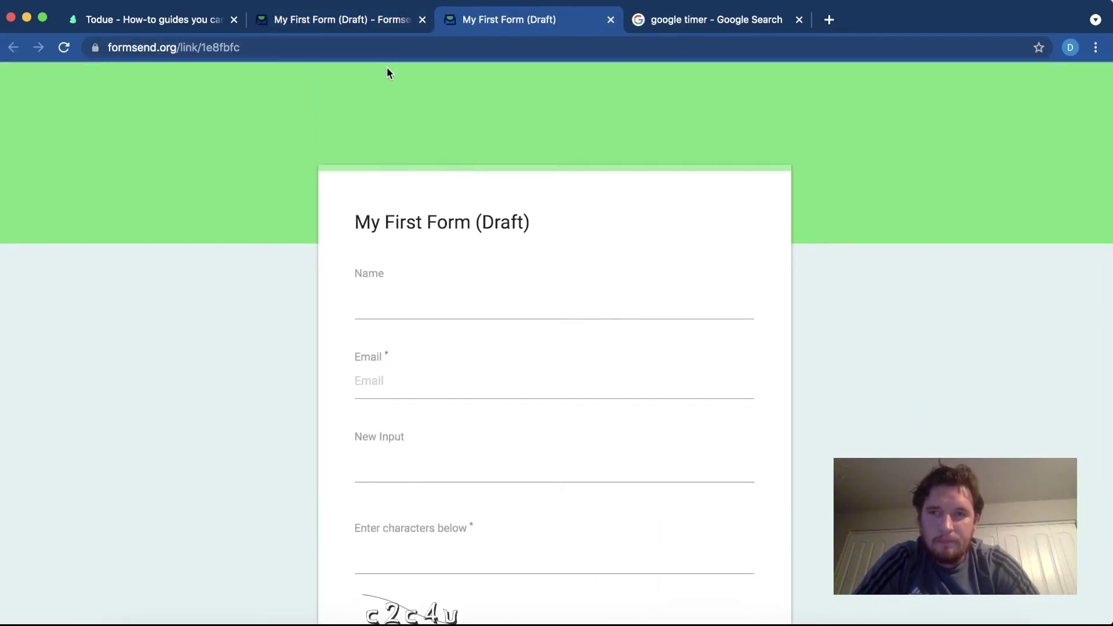
{"action": "left_click", "coordinate": [371, 19]}
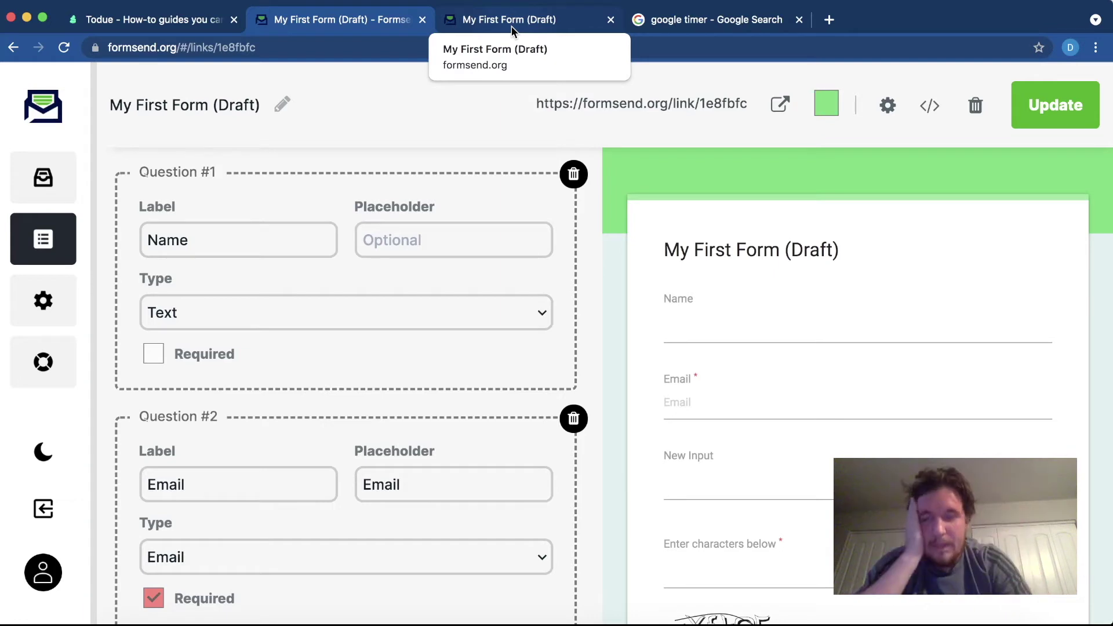
{"action": "left_click", "coordinate": [145, 19]}
{"action": "left_click_drag", "start_coordinate": [226, 335], "coordinate": [98, 328]}
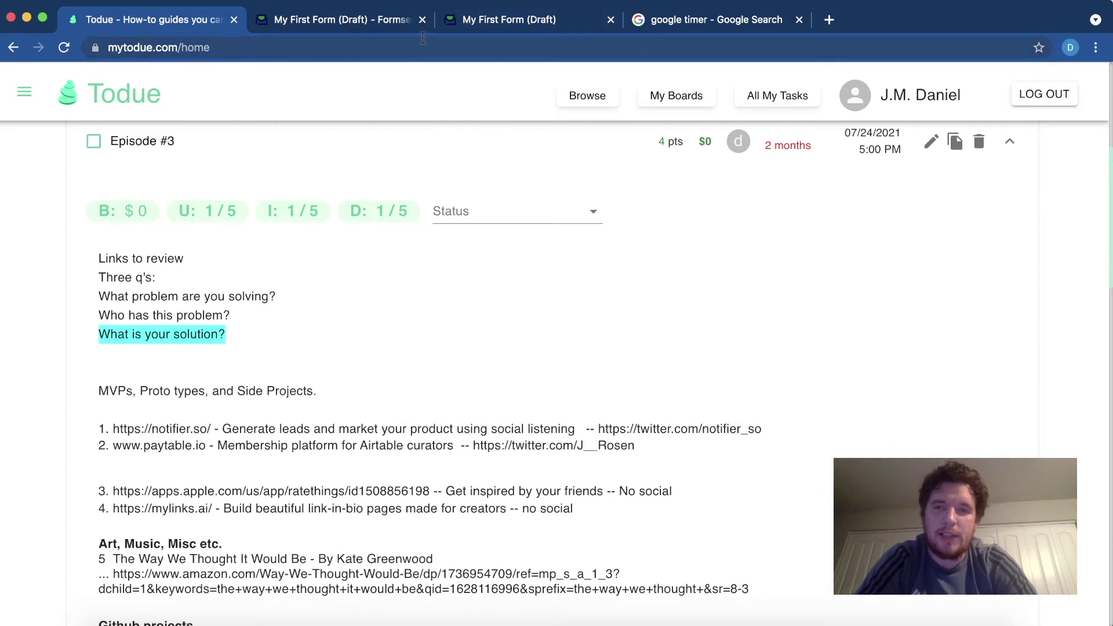
{"action": "left_click", "coordinate": [342, 19]}
{"action": "key", "text": "super+grave"}
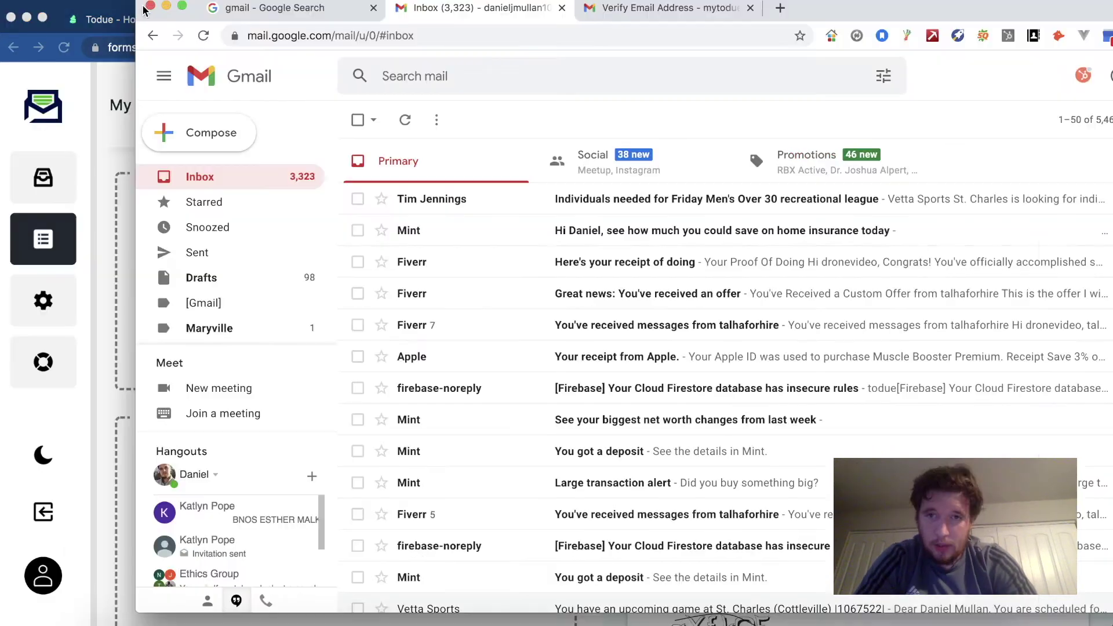
{"action": "left_click", "coordinate": [150, 6]}
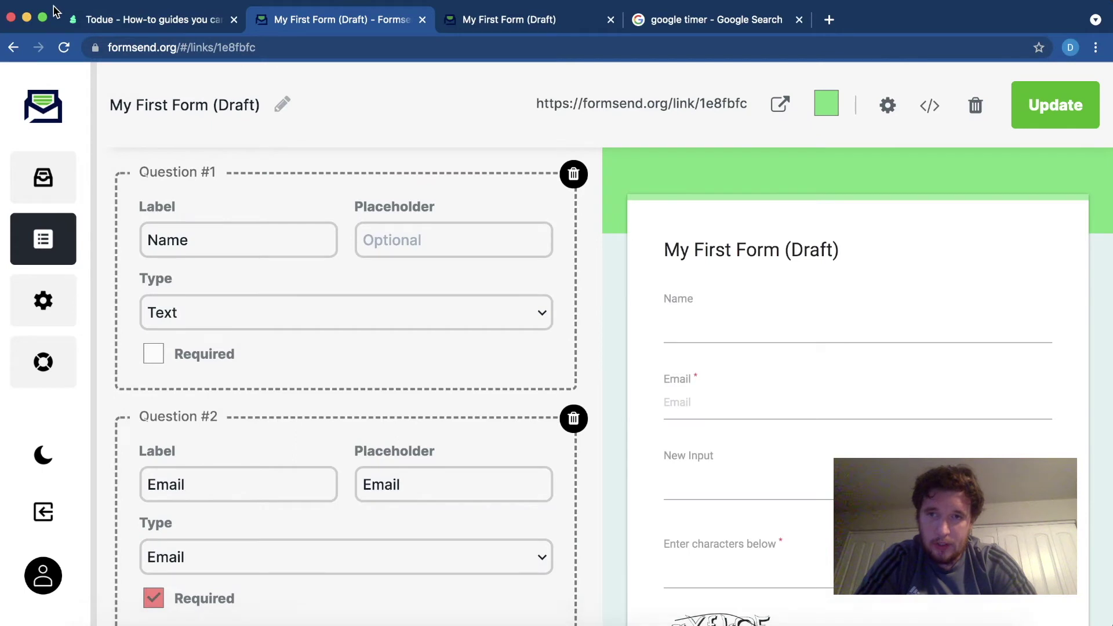
{"action": "scroll", "coordinate": [684, 252], "scroll_direction": "down", "scroll_amount": 2}
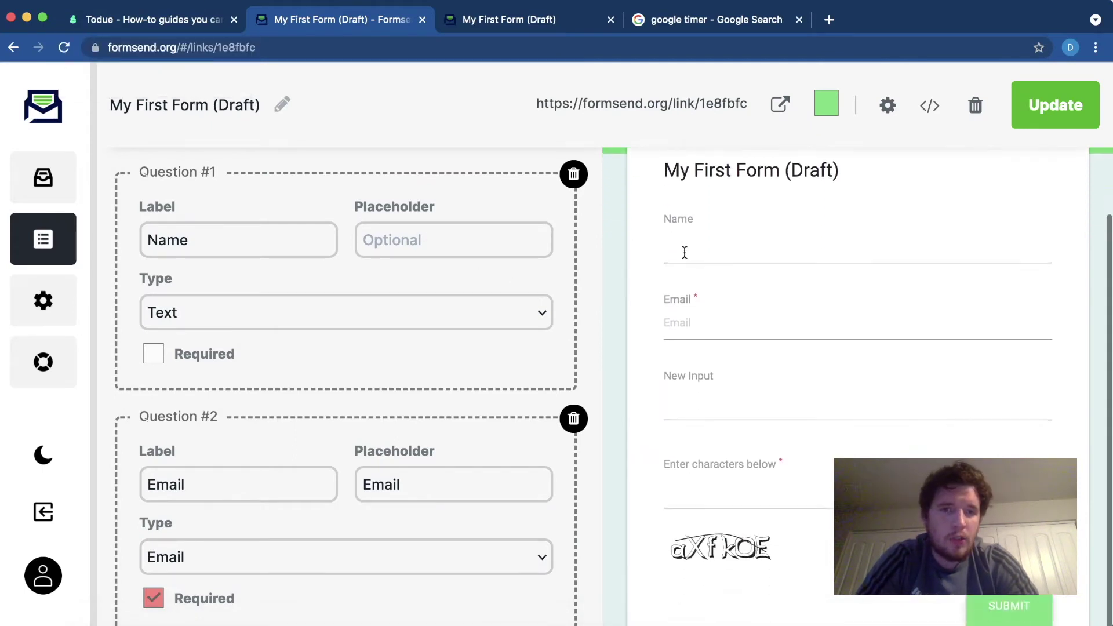
{"action": "scroll", "coordinate": [685, 252], "scroll_direction": "down", "scroll_amount": 2}
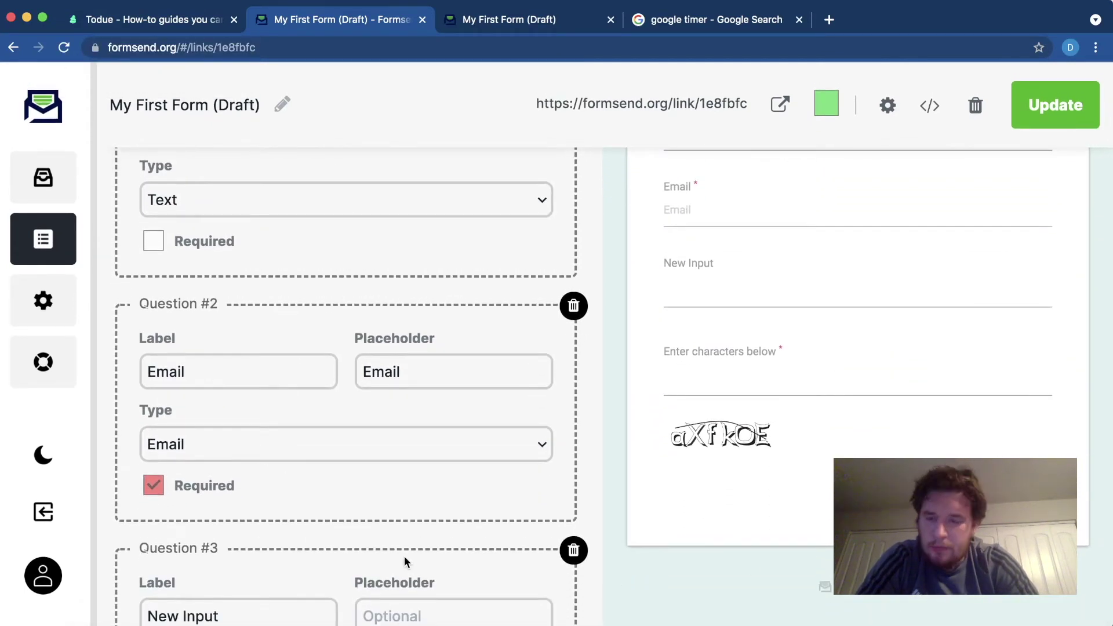
{"action": "scroll", "coordinate": [805, 402], "scroll_direction": "up", "scroll_amount": 1}
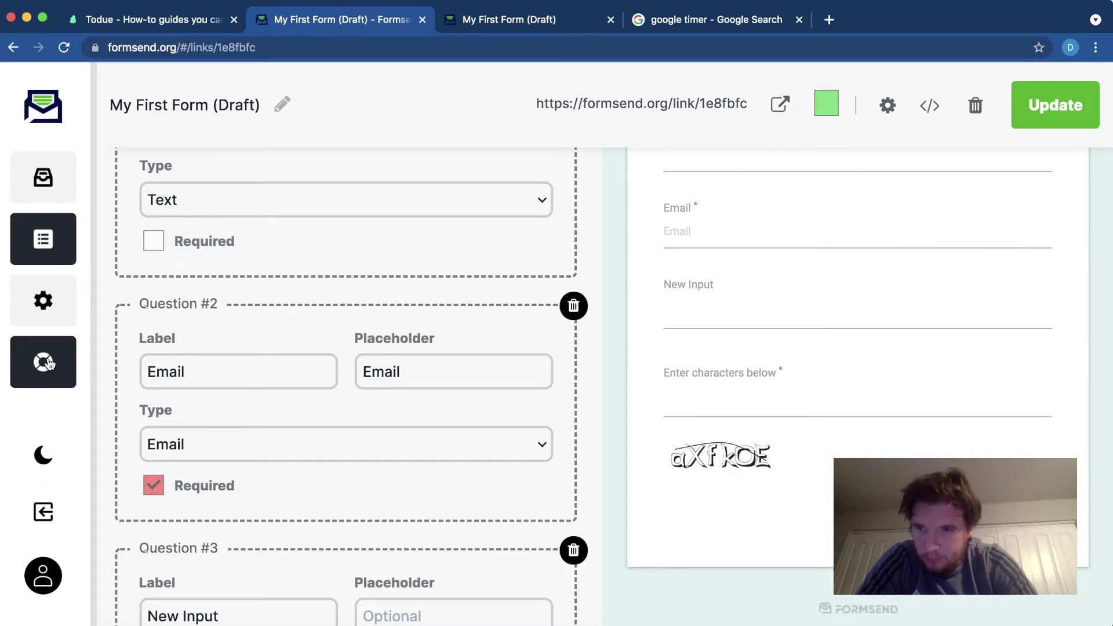
{"action": "left_click", "coordinate": [50, 364]}
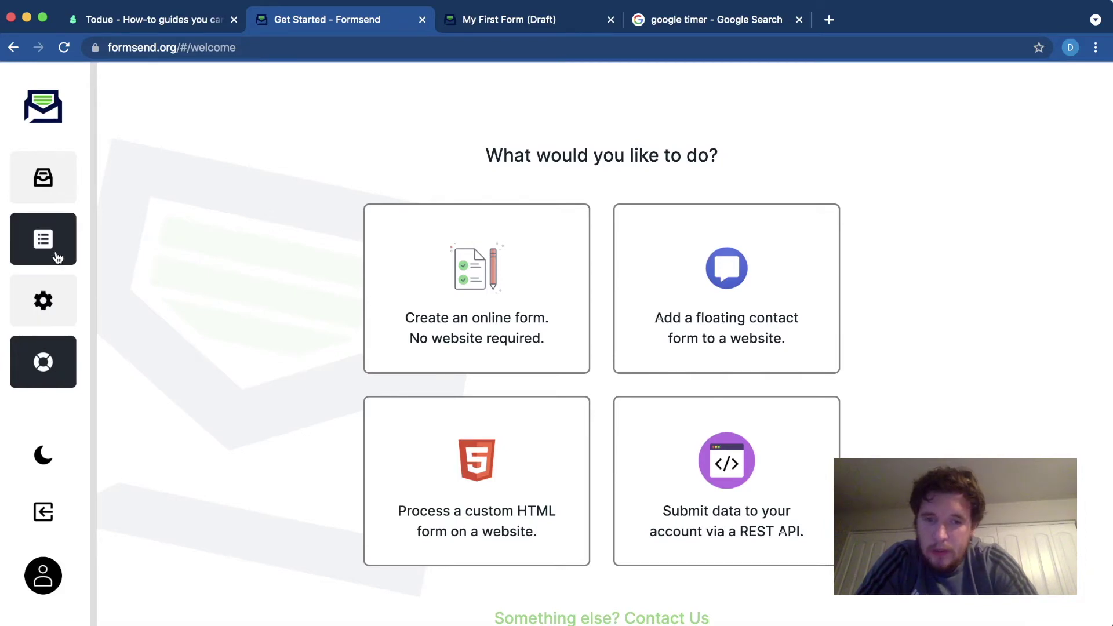
{"action": "left_click", "coordinate": [51, 192]}
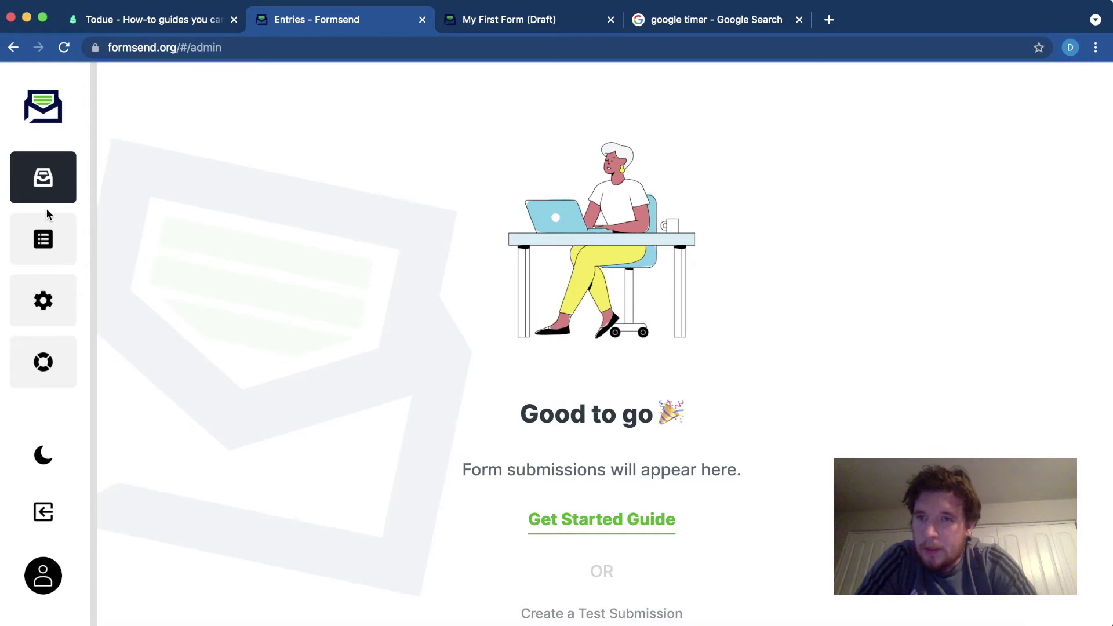
{"action": "left_click", "coordinate": [43, 232]}
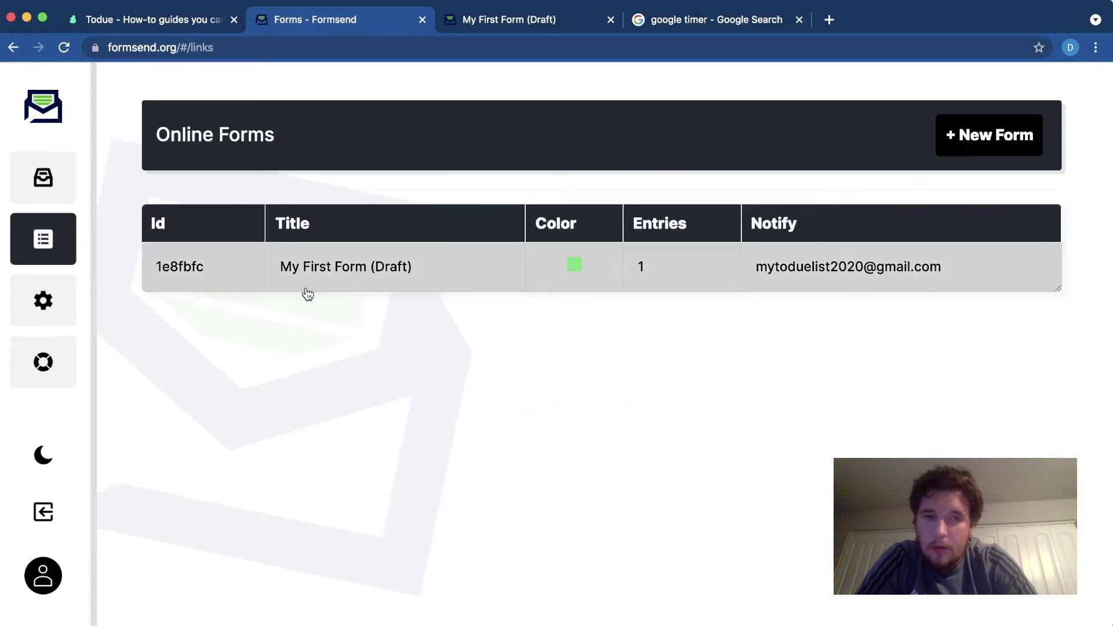
{"action": "left_click", "coordinate": [352, 278]}
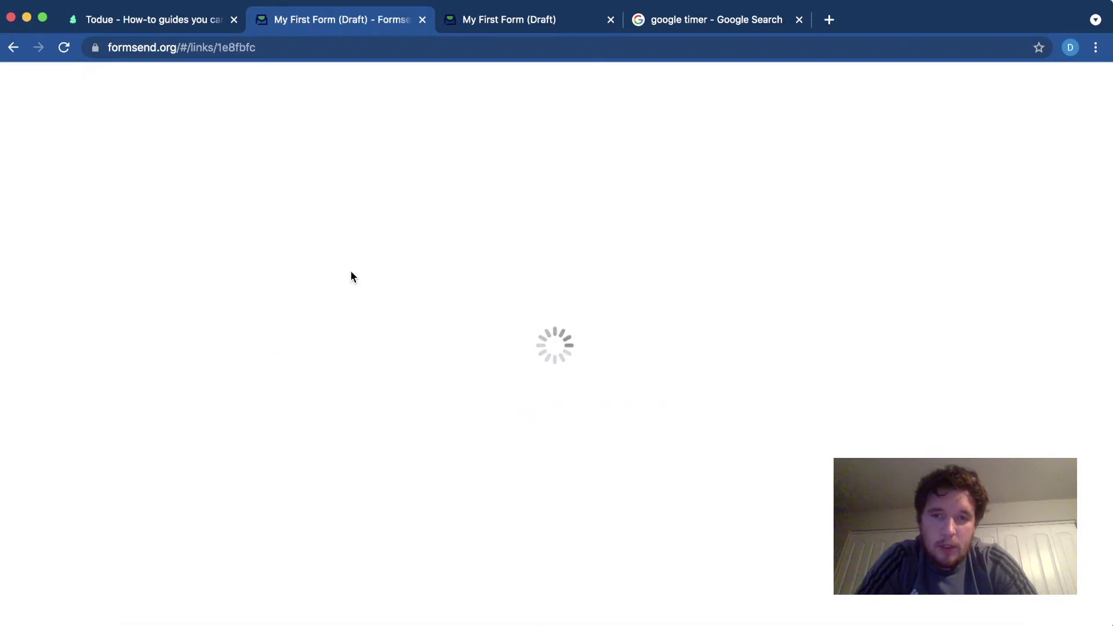
- Go back to the list of online forms
{"action": "left_click", "coordinate": [41, 239]}
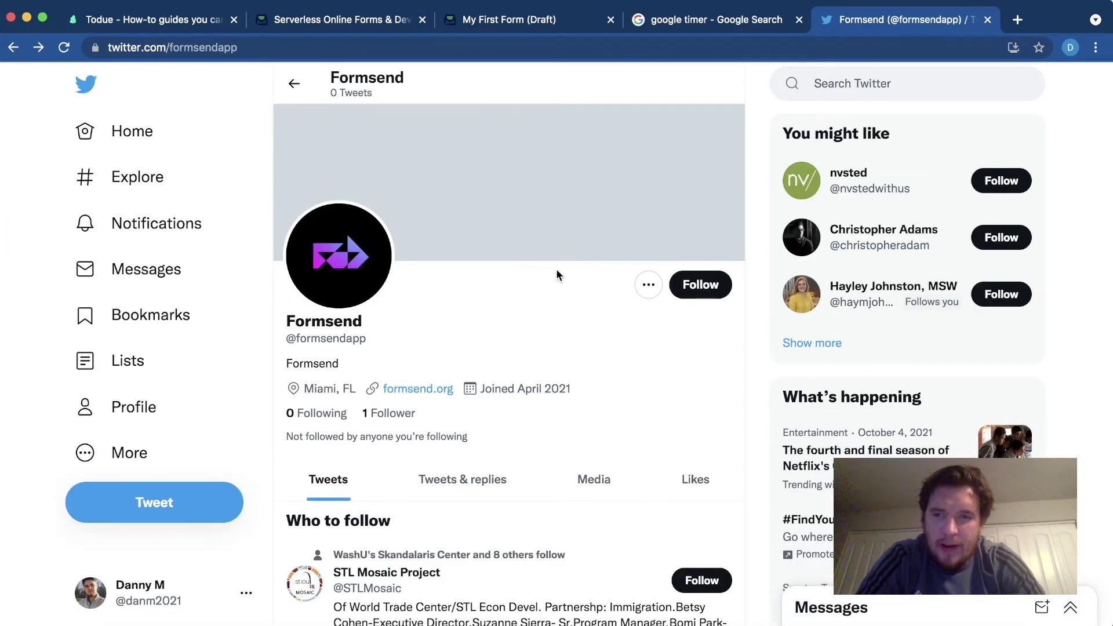
- Scroll Formsend's Twitter profile, select its handle, and view its empty 0 Following list
{"action": "scroll", "coordinate": [555, 269], "scroll_direction": "down", "scroll_amount": 2}
{"action": "scroll", "coordinate": [556, 269], "scroll_direction": "down", "scroll_amount": 3}
{"action": "scroll", "coordinate": [555, 269], "scroll_direction": "up", "scroll_amount": 4}
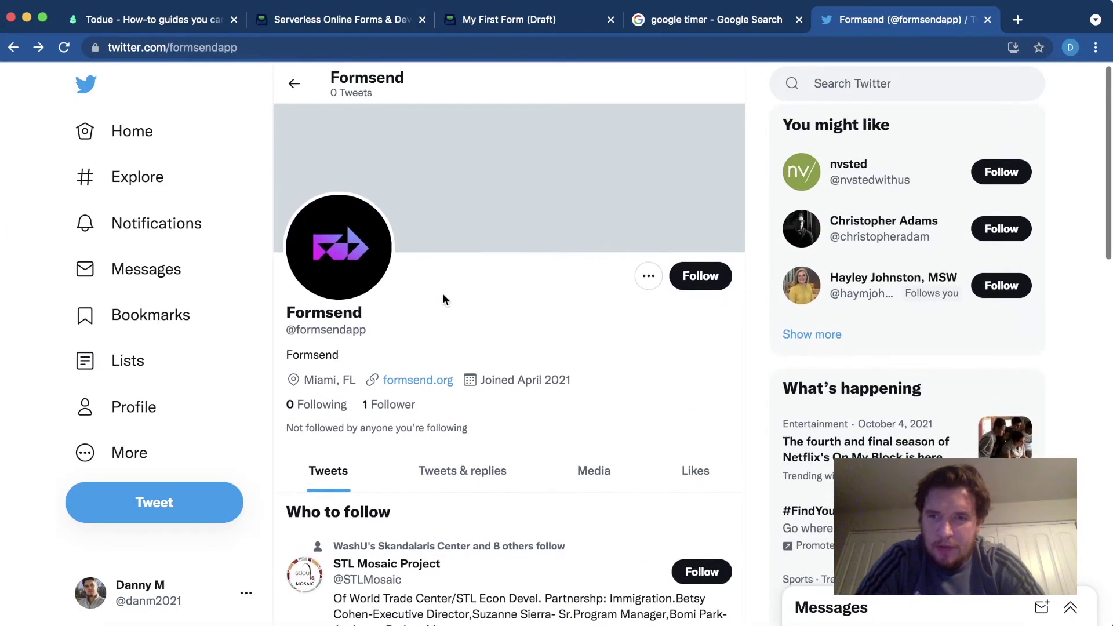
{"action": "scroll", "coordinate": [390, 333], "scroll_direction": "down", "scroll_amount": 1}
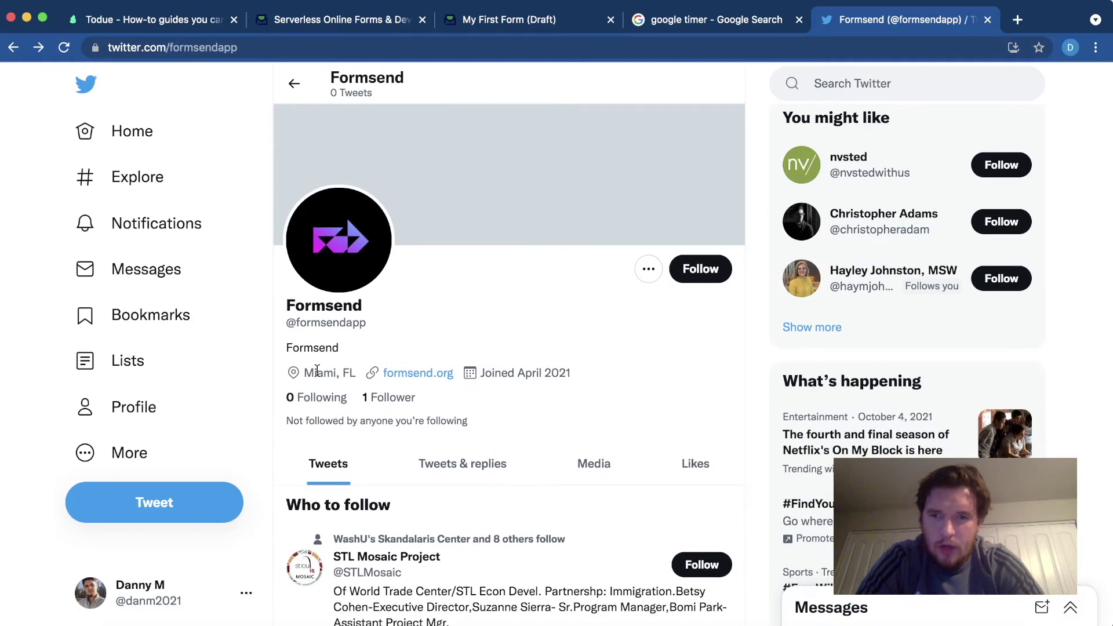
{"action": "left_click_drag", "start_coordinate": [367, 315], "coordinate": [289, 313]}
{"action": "scroll", "coordinate": [325, 328], "scroll_direction": "down", "scroll_amount": 2}
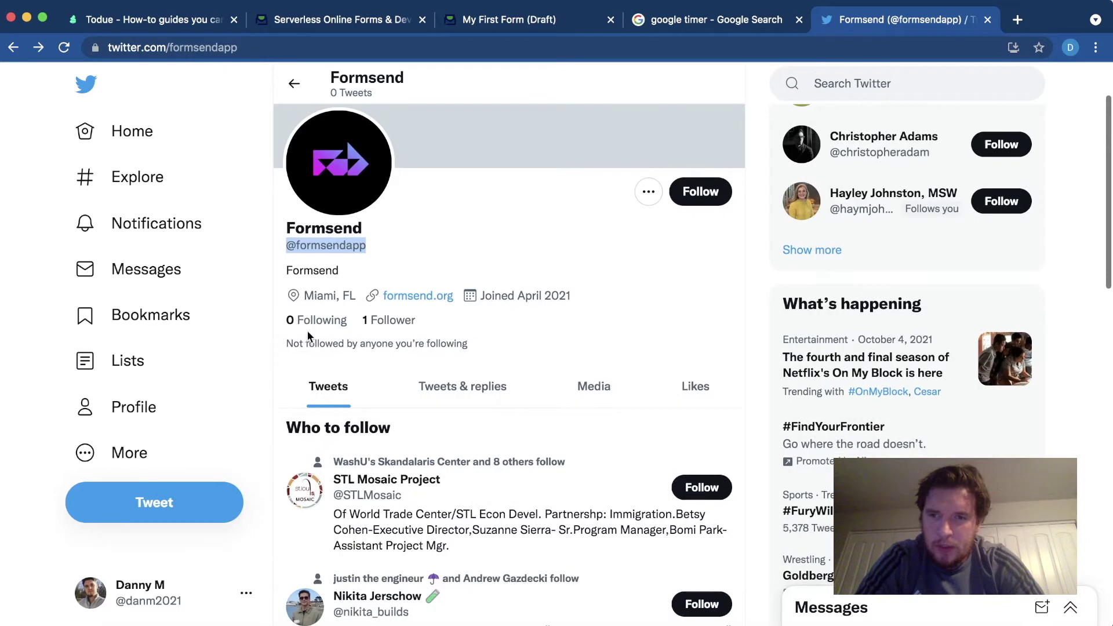
{"action": "left_click", "coordinate": [306, 325]}
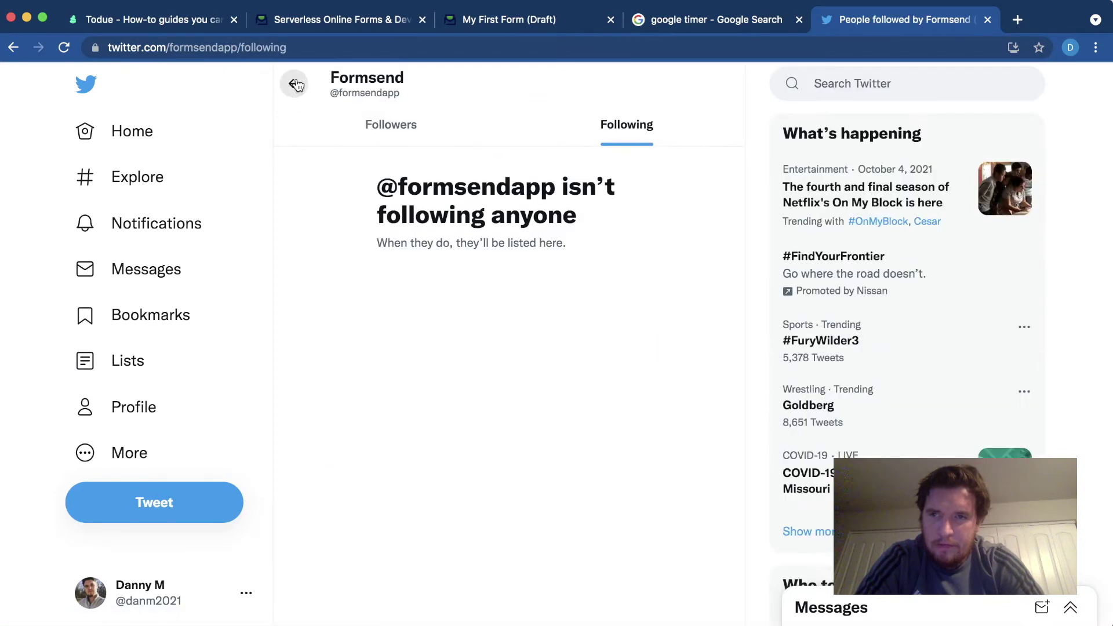